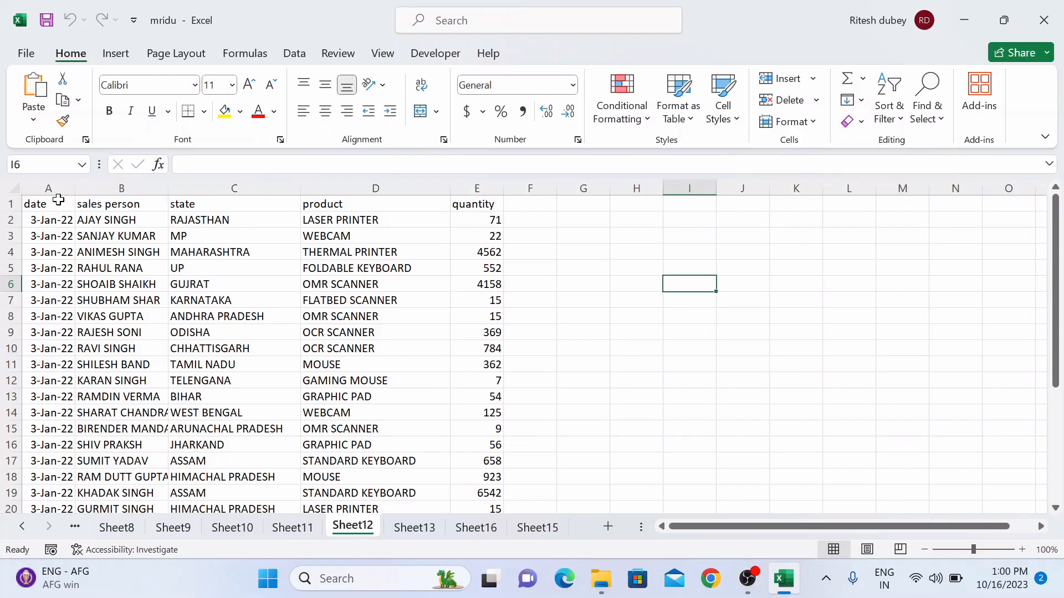
# - Create a PivotTable from the sales data in A1:E30 of Sheet12, placed on a new worksheet
pyautogui.moveTo(56, 208); pyautogui.dragTo(474, 479)
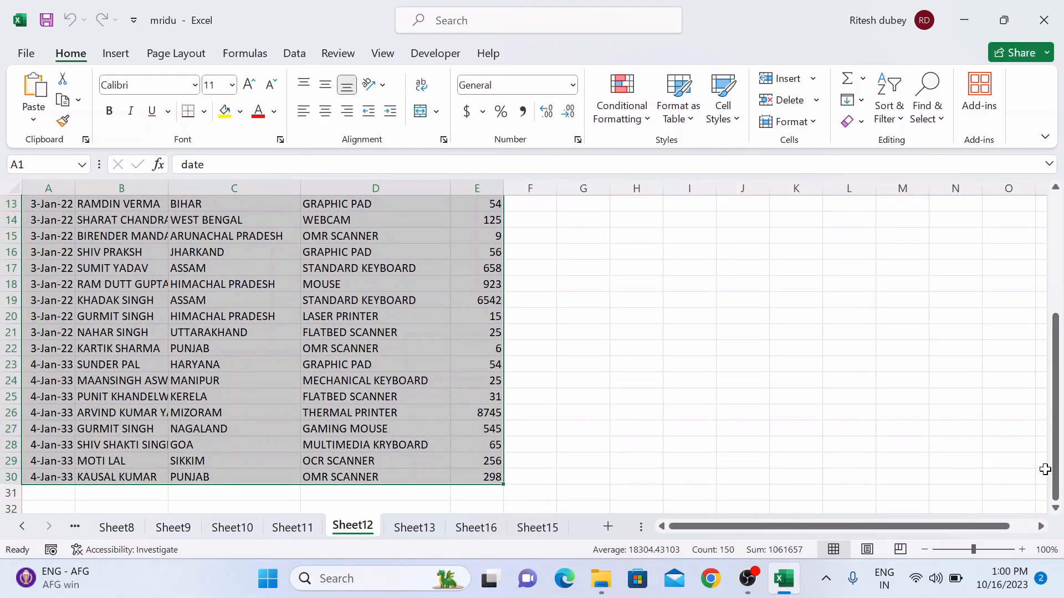
pyautogui.moveTo(1057, 397); pyautogui.dragTo(1060, 249)
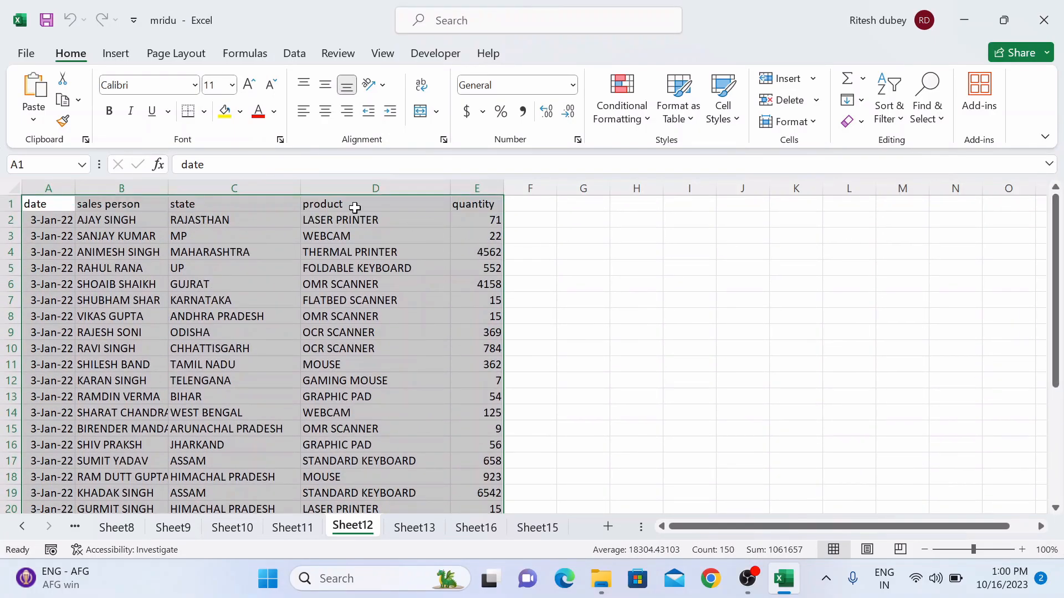
pyautogui.click(118, 56)
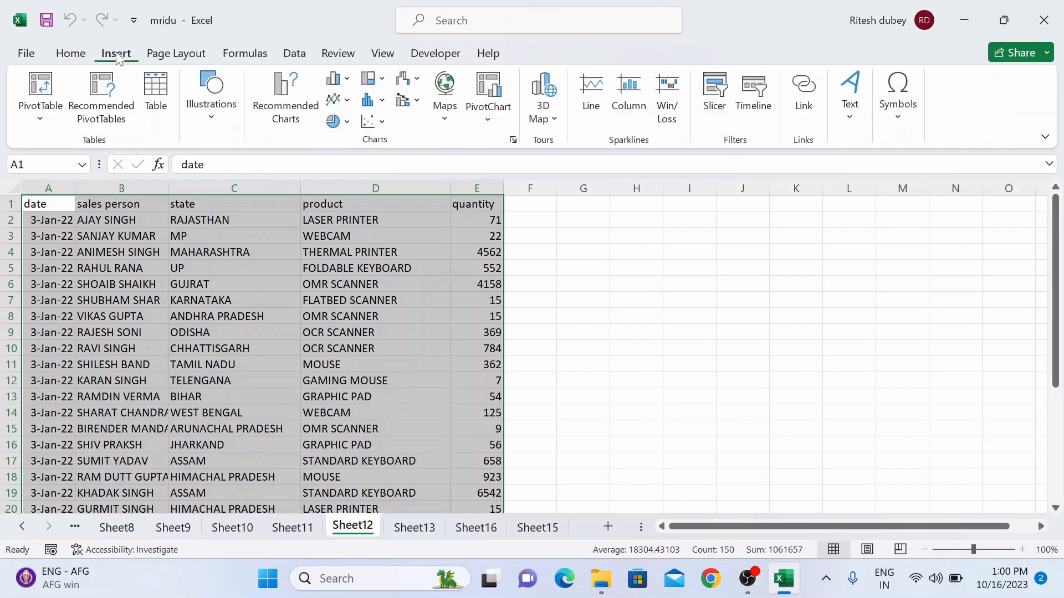
pyautogui.click(44, 119)
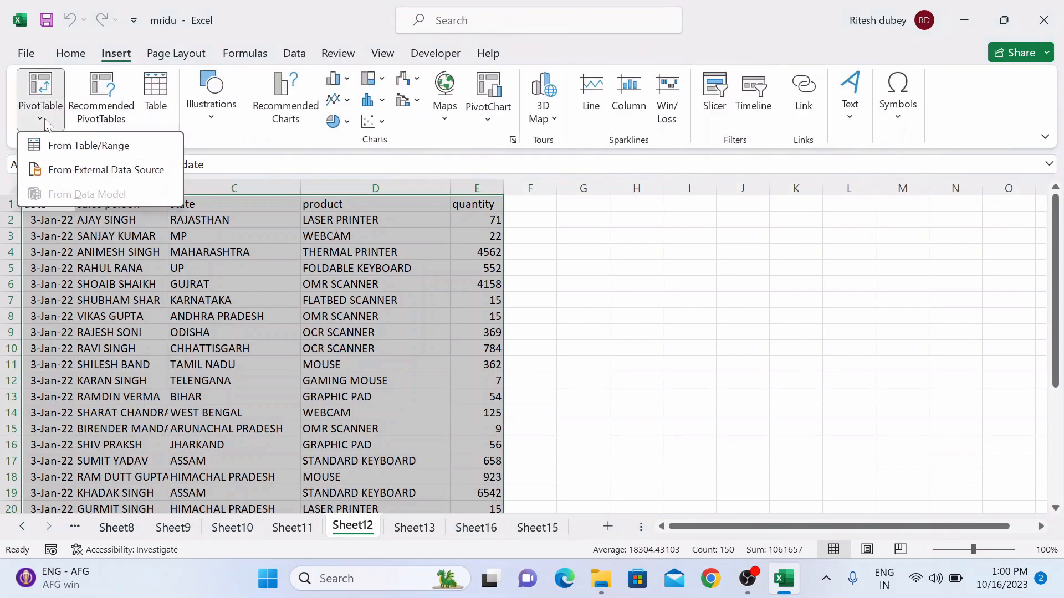
pyautogui.click(76, 150)
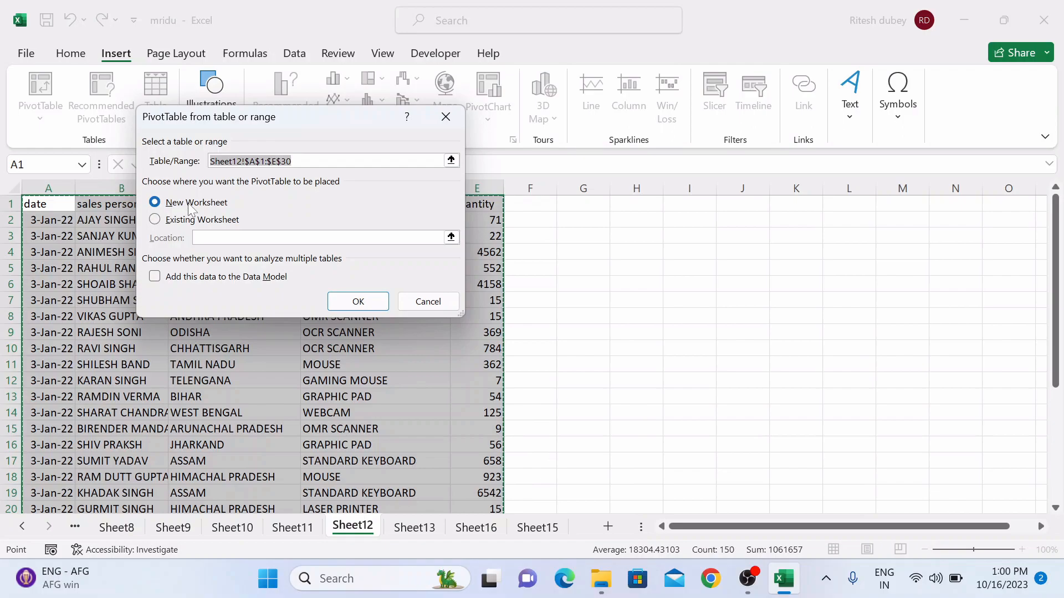
pyautogui.click(358, 301)
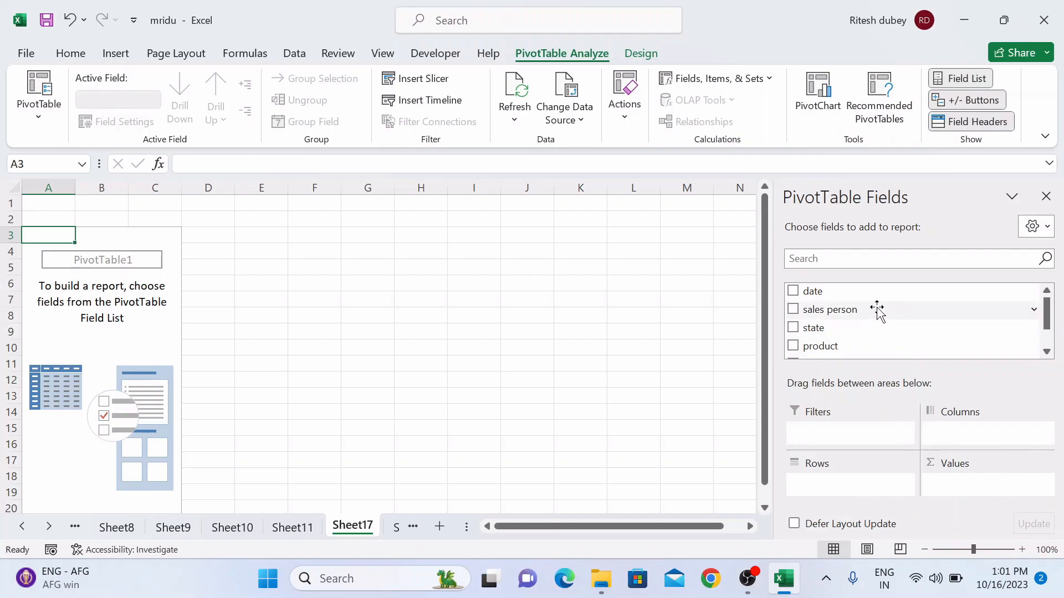
pyautogui.scroll(-2, 1053, 319)
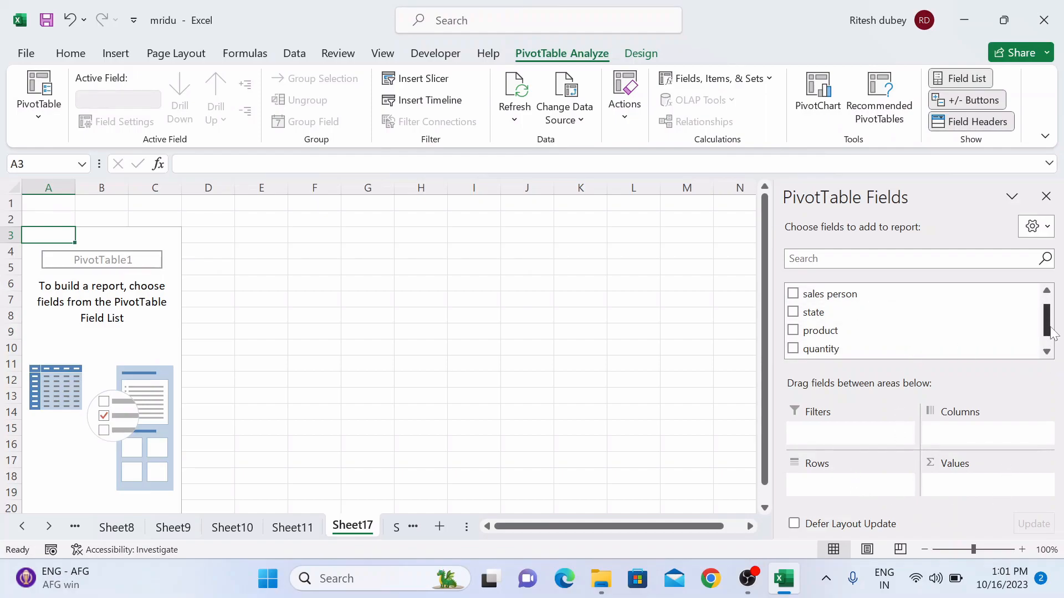
pyautogui.scroll(2, 1052, 319)
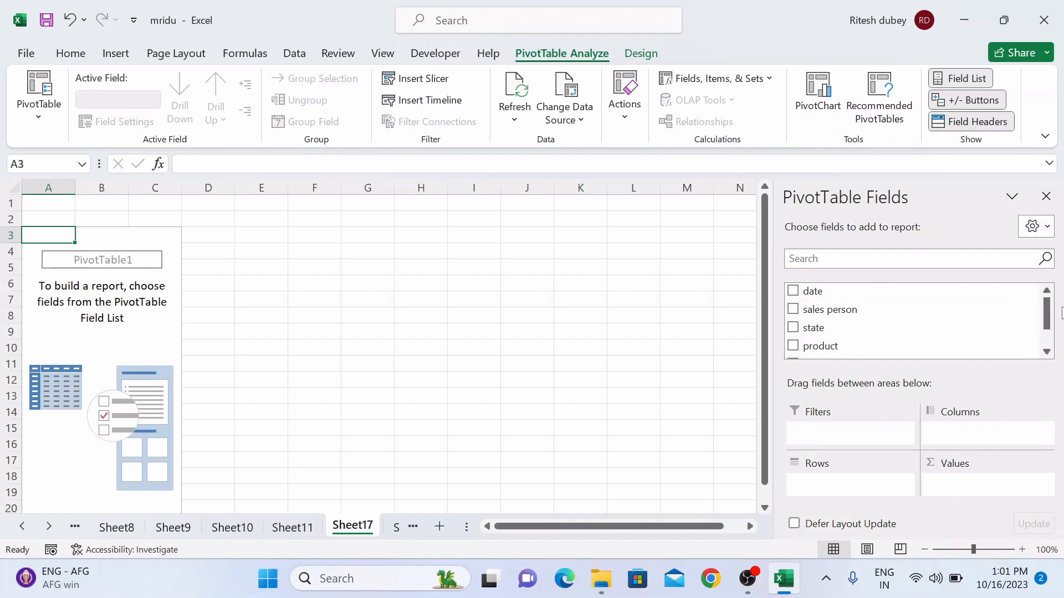
pyautogui.scroll(-2, 1047, 324)
pyautogui.scroll(2, 1047, 324)
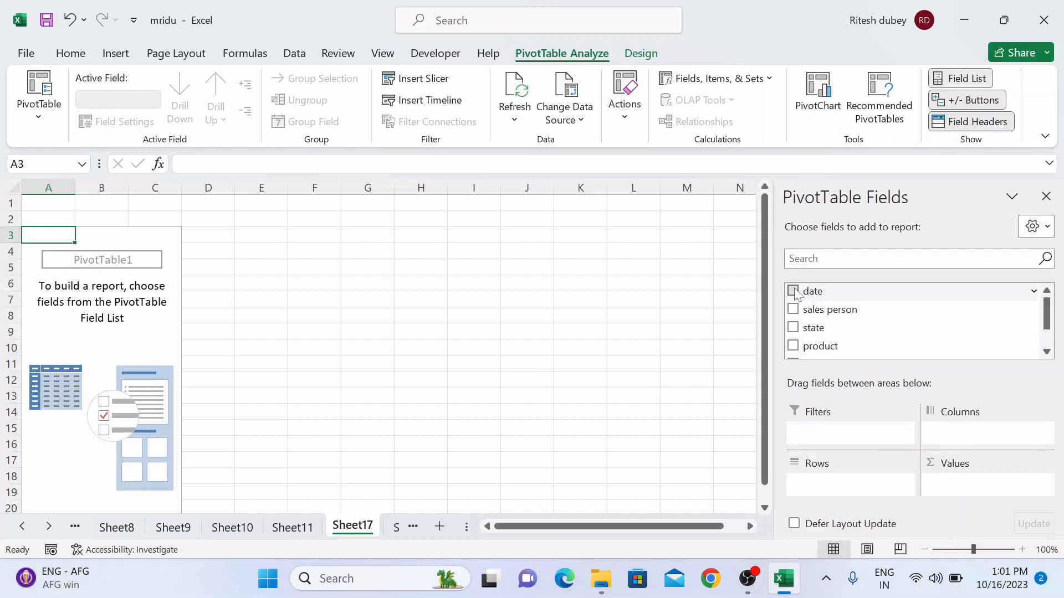
pyautogui.click(794, 291)
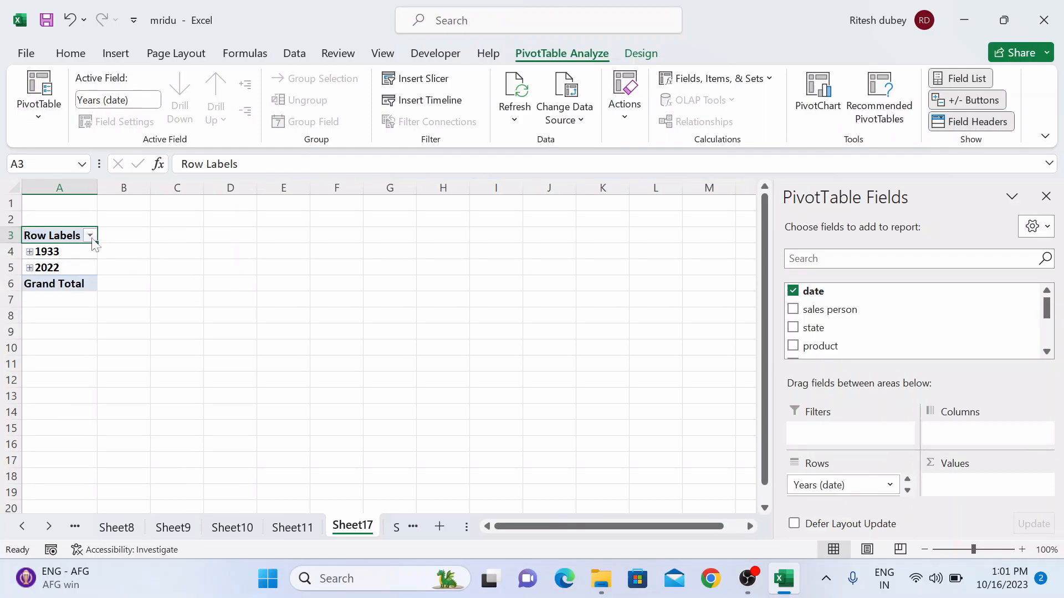
pyautogui.click(794, 292)
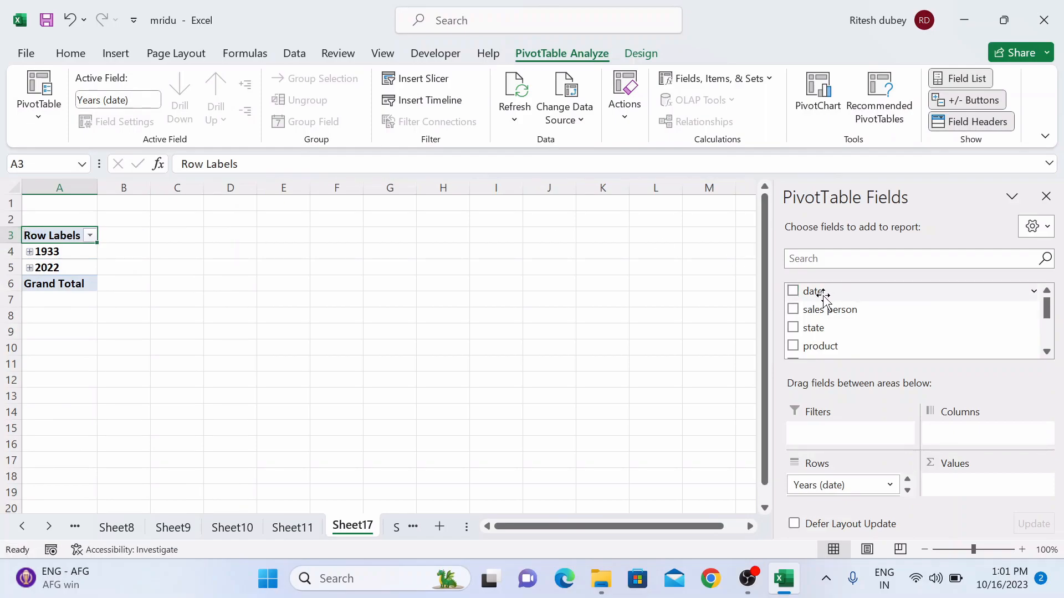
pyautogui.moveTo(817, 294); pyautogui.dragTo(801, 340)
pyautogui.click(793, 329)
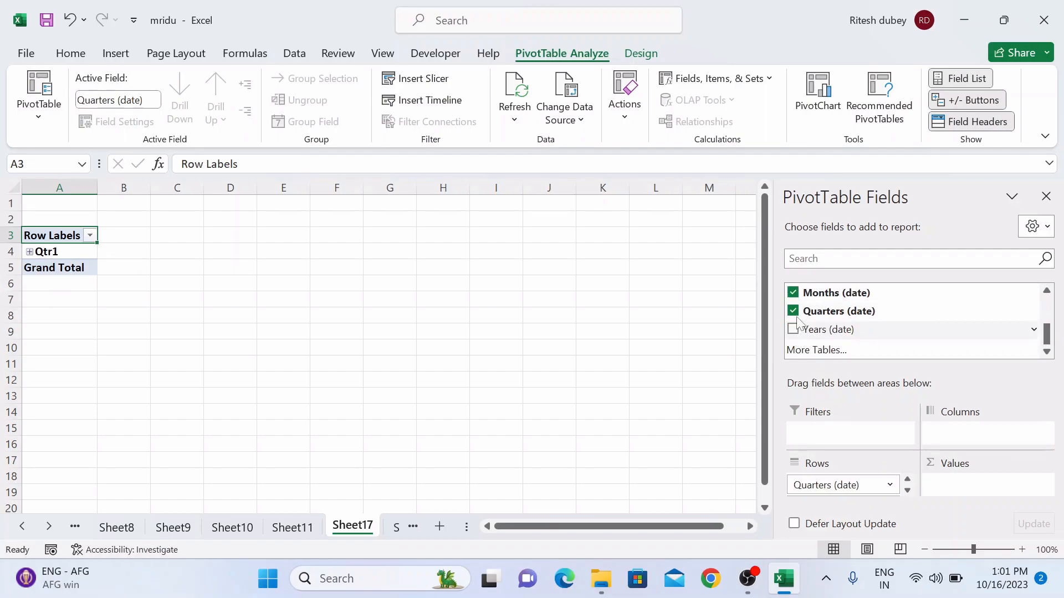
pyautogui.click(793, 311)
pyautogui.click(793, 292)
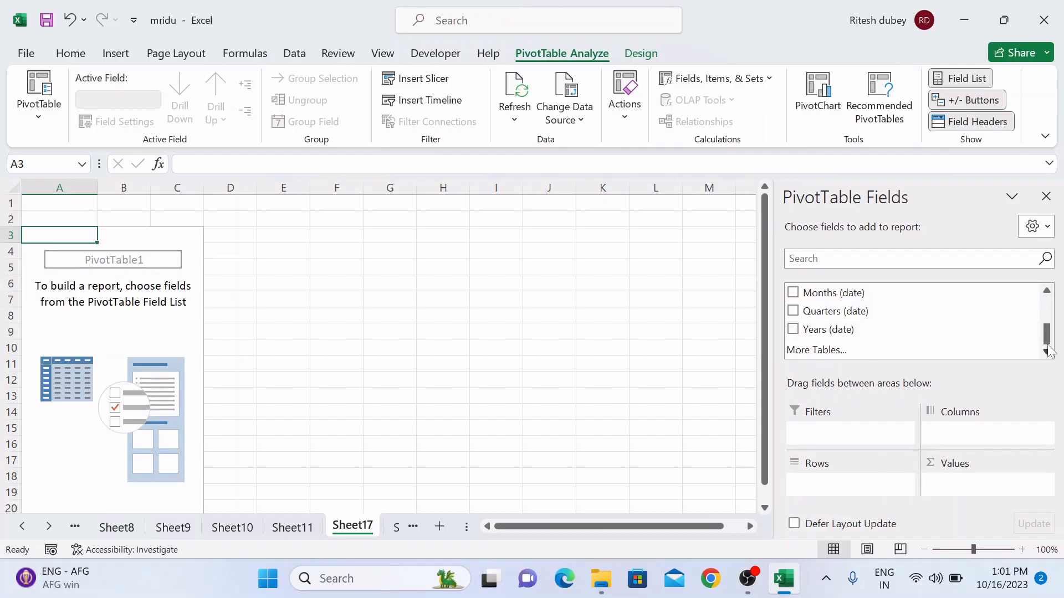
# - Add the date and state fields as report filters and the product field as rows
pyautogui.moveTo(1047, 335); pyautogui.dragTo(1047, 308)
pyautogui.moveTo(831, 290); pyautogui.dragTo(827, 434)
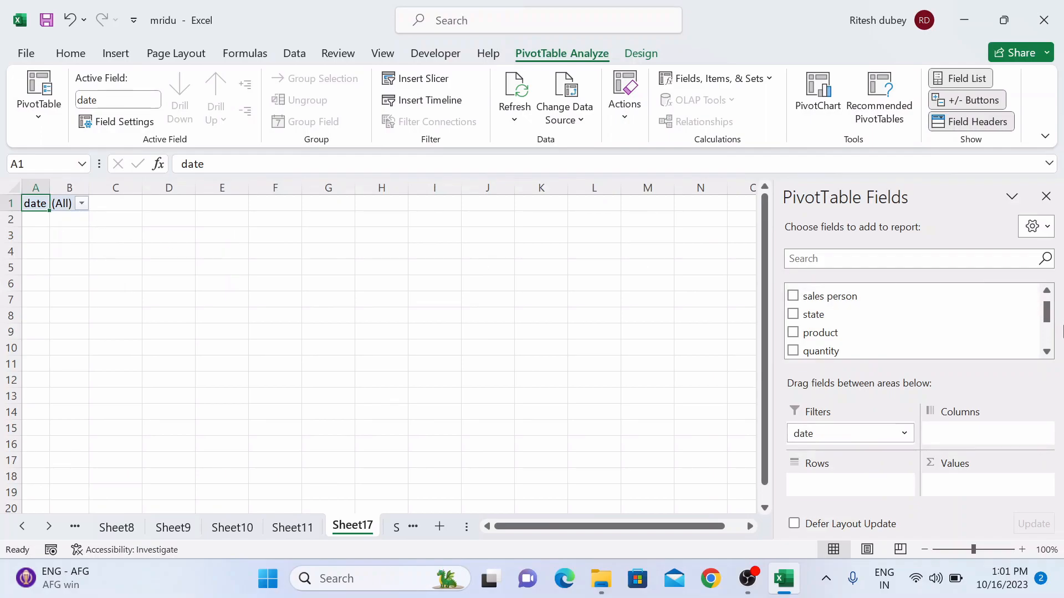
pyautogui.moveTo(1049, 320); pyautogui.dragTo(1048, 306)
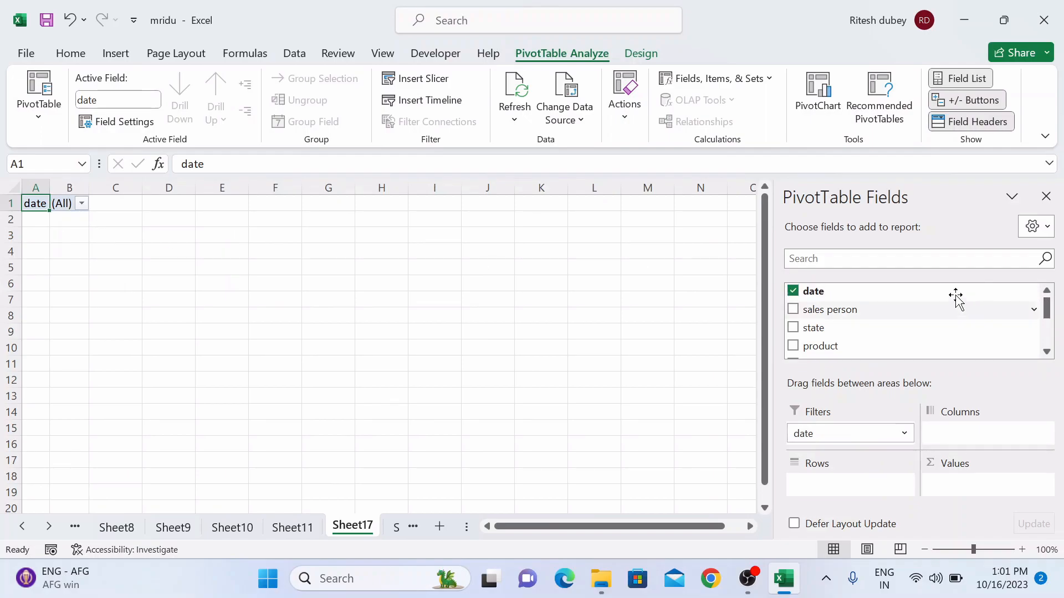
pyautogui.moveTo(814, 331); pyautogui.dragTo(849, 436)
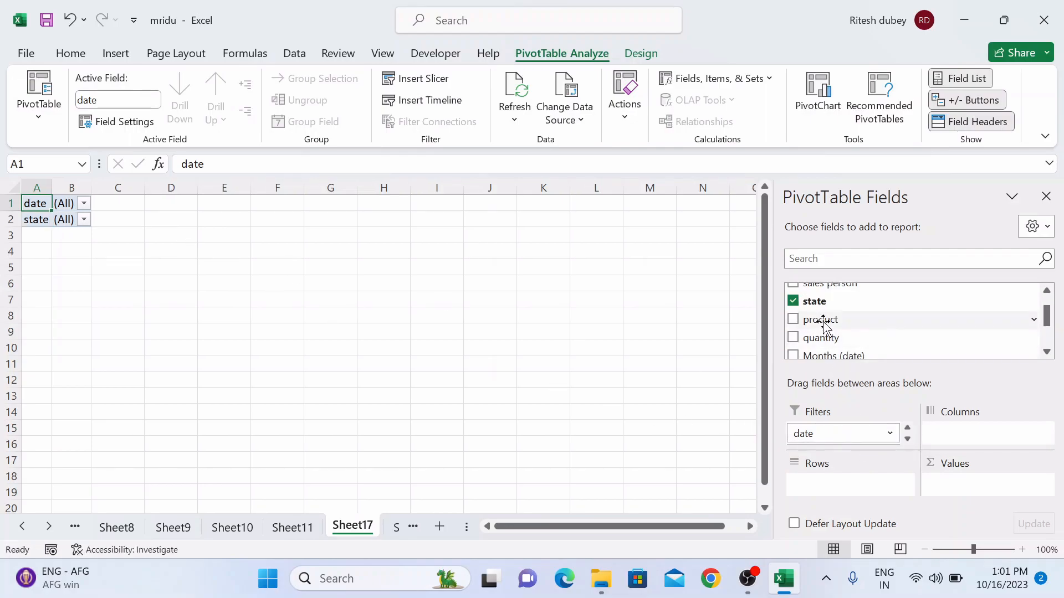
pyautogui.moveTo(824, 327); pyautogui.dragTo(858, 490)
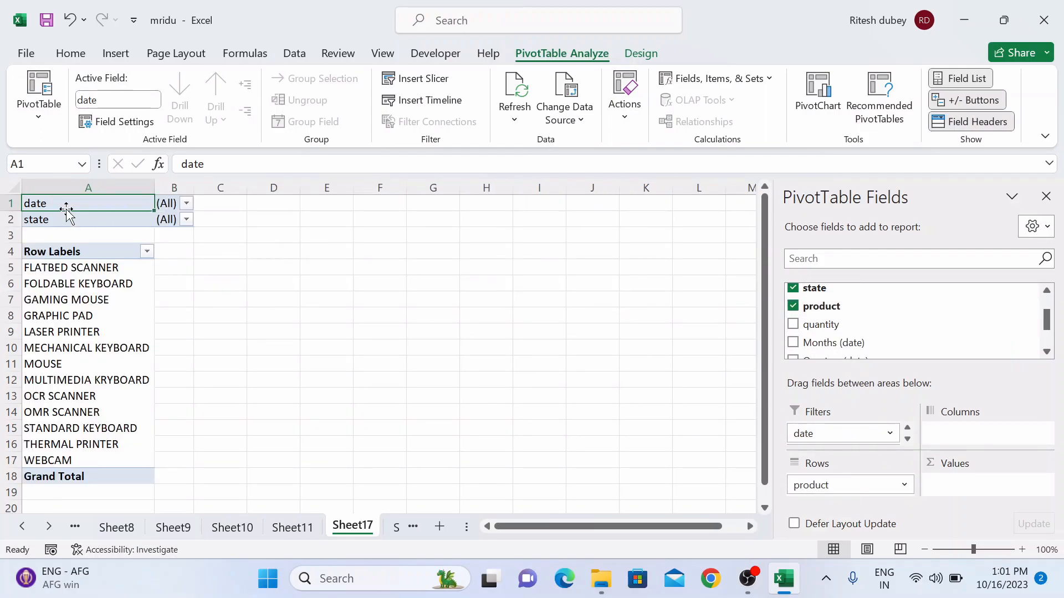
# - Keep the date filter on all dates and filter the report to the state ANDHRA PRADESH
pyautogui.click(185, 202)
pyautogui.click(26, 244)
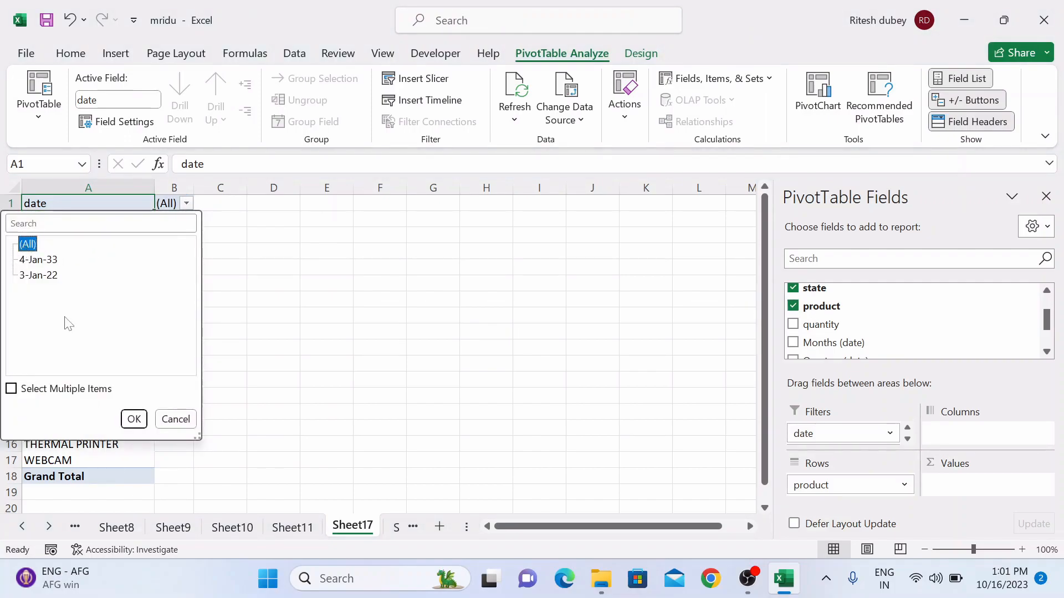
pyautogui.click(134, 419)
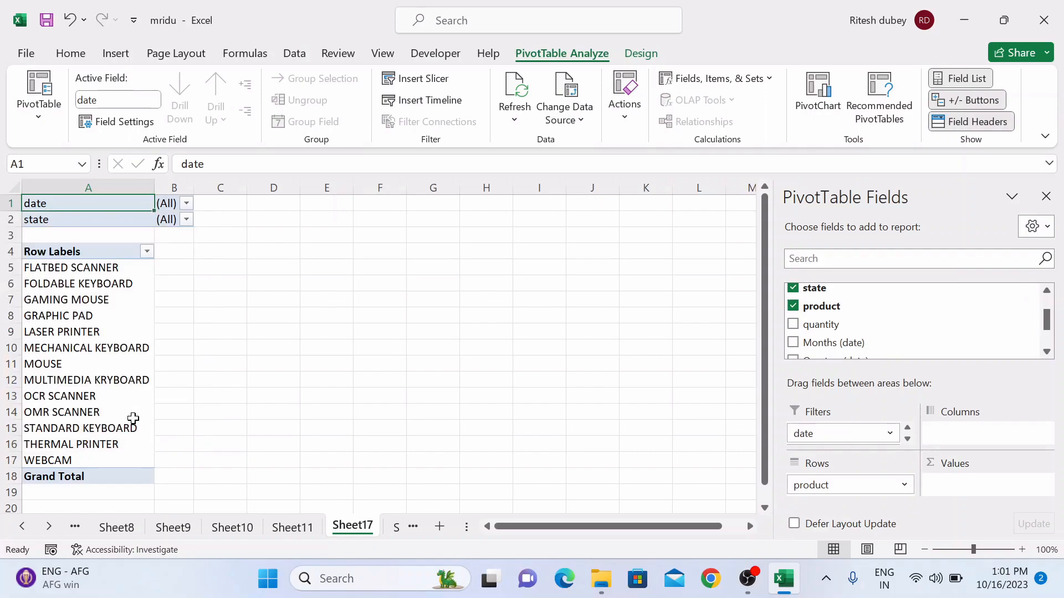
pyautogui.click(187, 220)
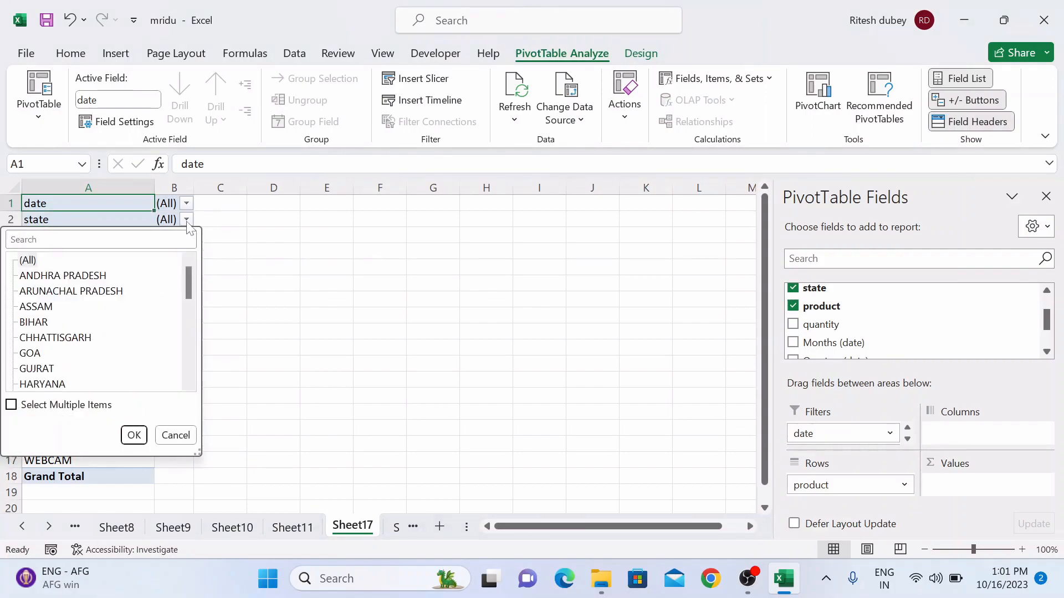
pyautogui.click(29, 276)
pyautogui.click(136, 441)
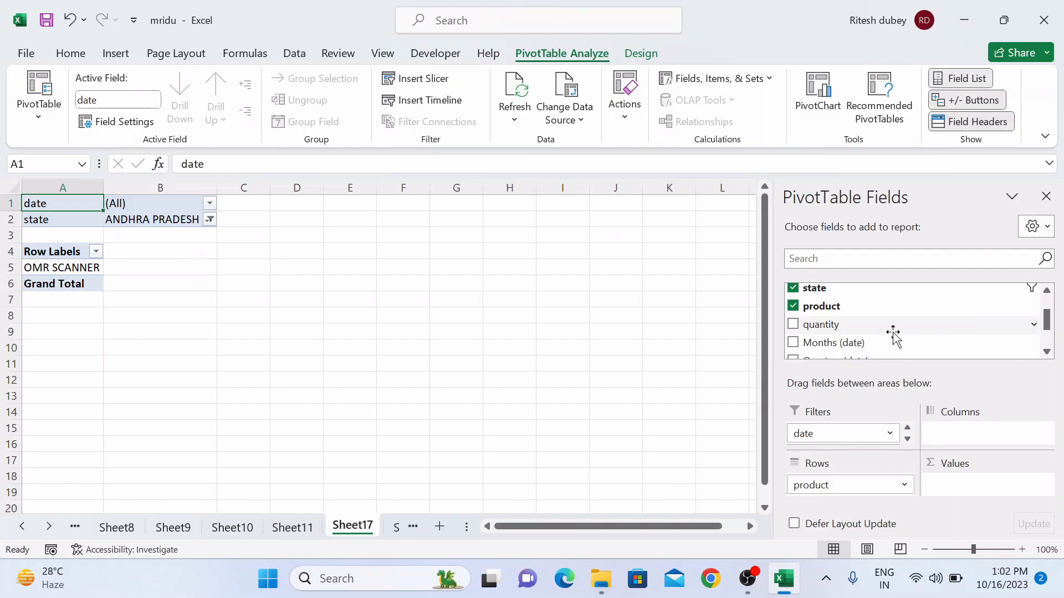
# - Add the quantity field to the rows below product and reset the state filter to all states
pyautogui.moveTo(822, 325); pyautogui.dragTo(872, 499)
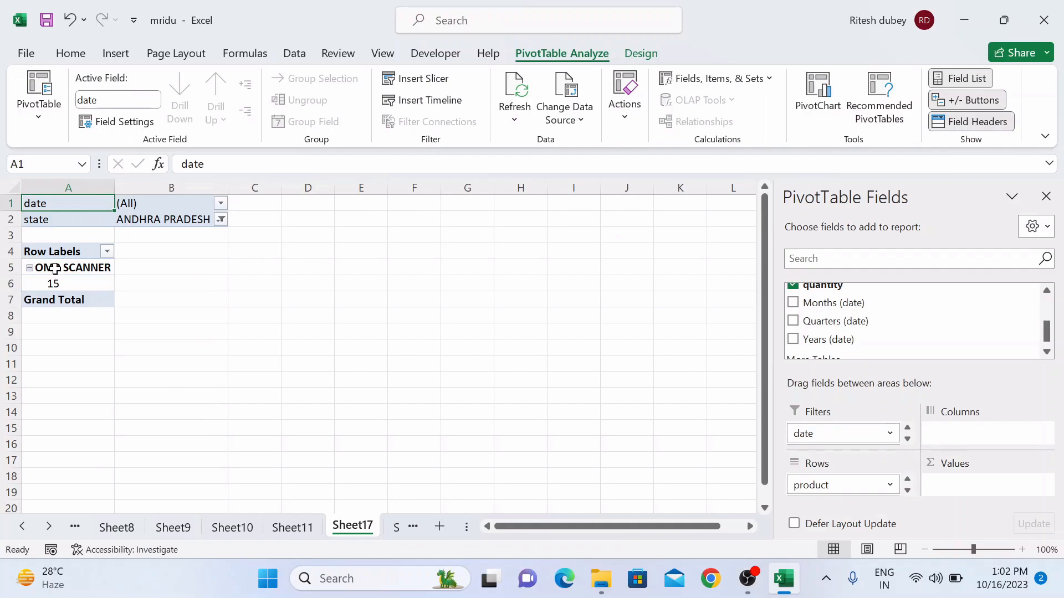
pyautogui.moveTo(55, 284)
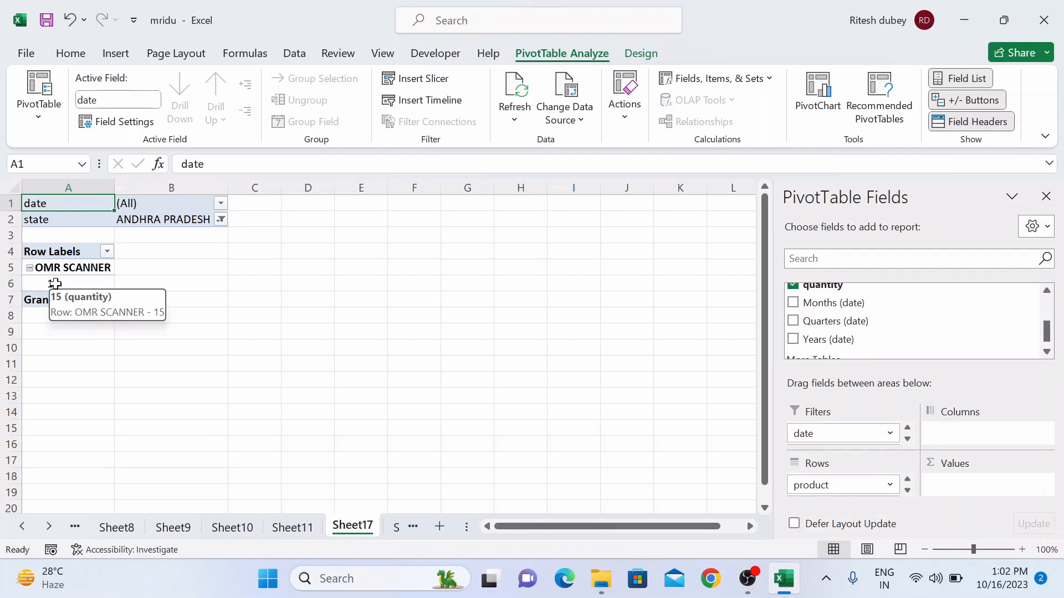
pyautogui.click(220, 222)
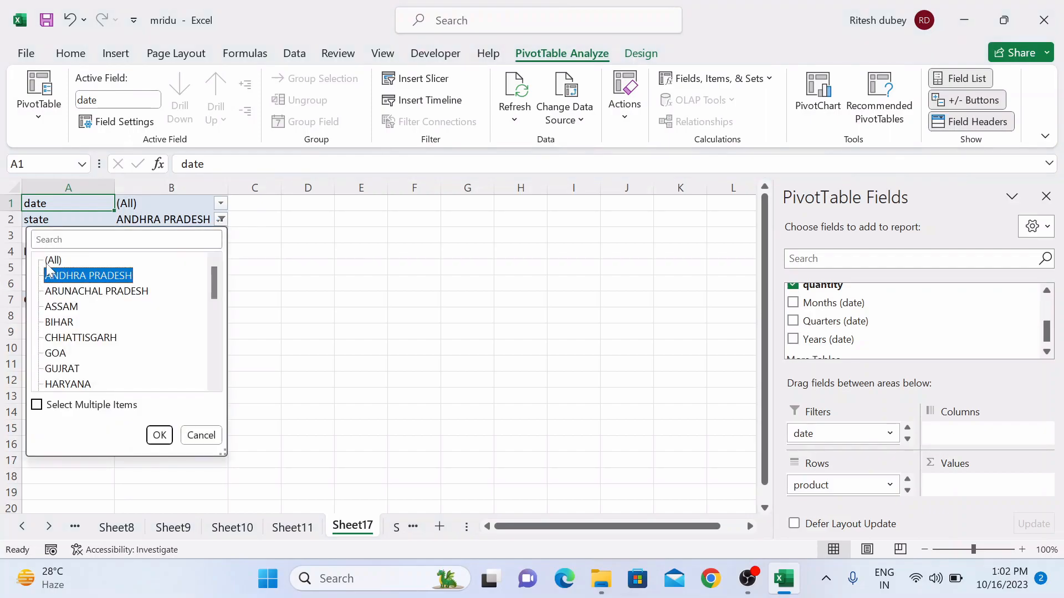
pyautogui.click(50, 262)
pyautogui.click(157, 435)
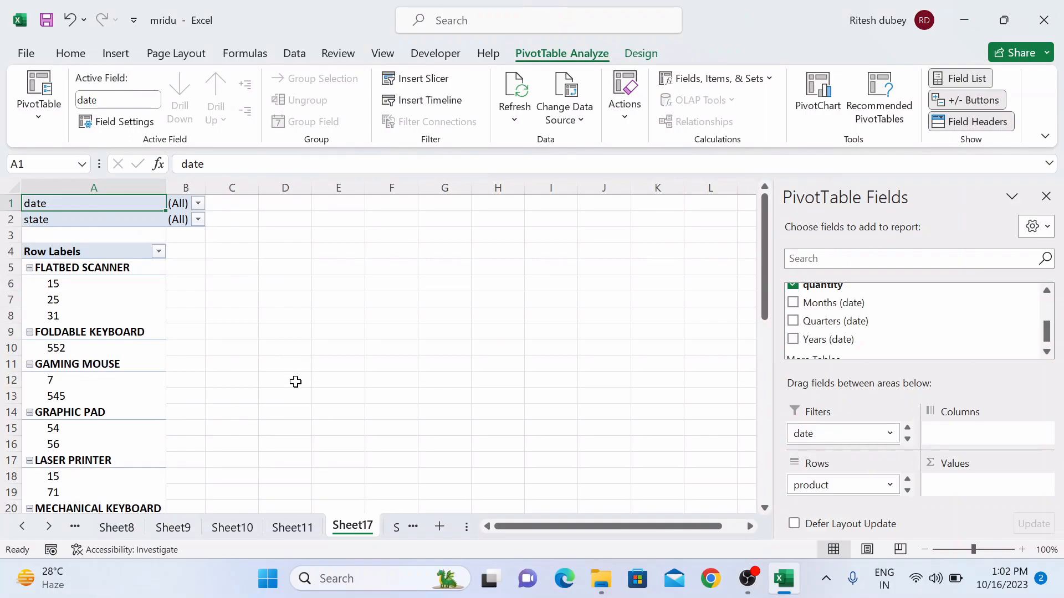
# - Filter the PivotTable to the date 3-Jan-22, keeping all states included
pyautogui.scroll(-10, 212, 353)
pyautogui.scroll(10, 160, 378)
pyautogui.click(198, 205)
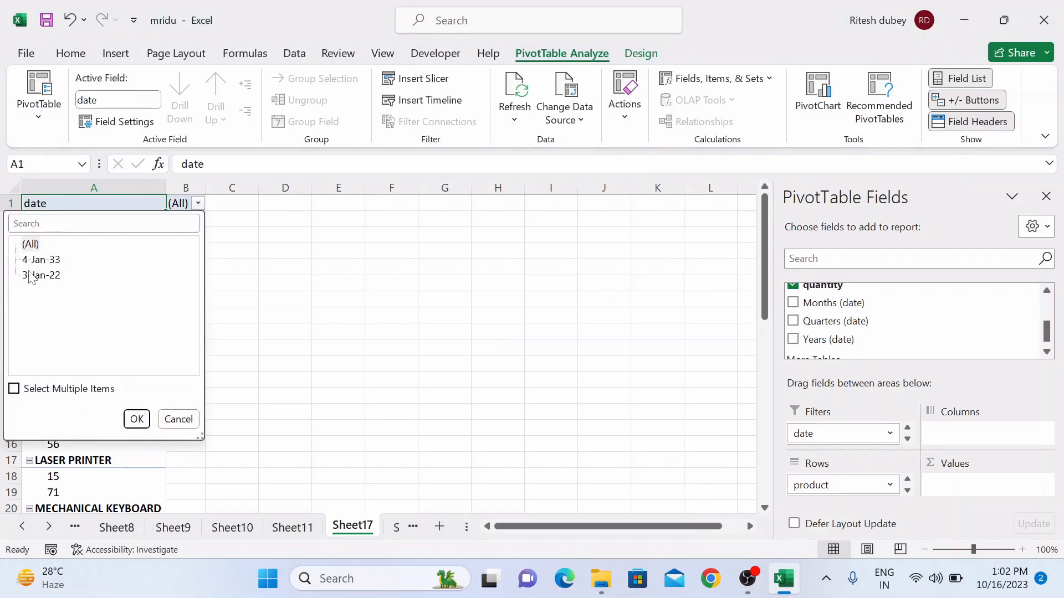
pyautogui.click(30, 277)
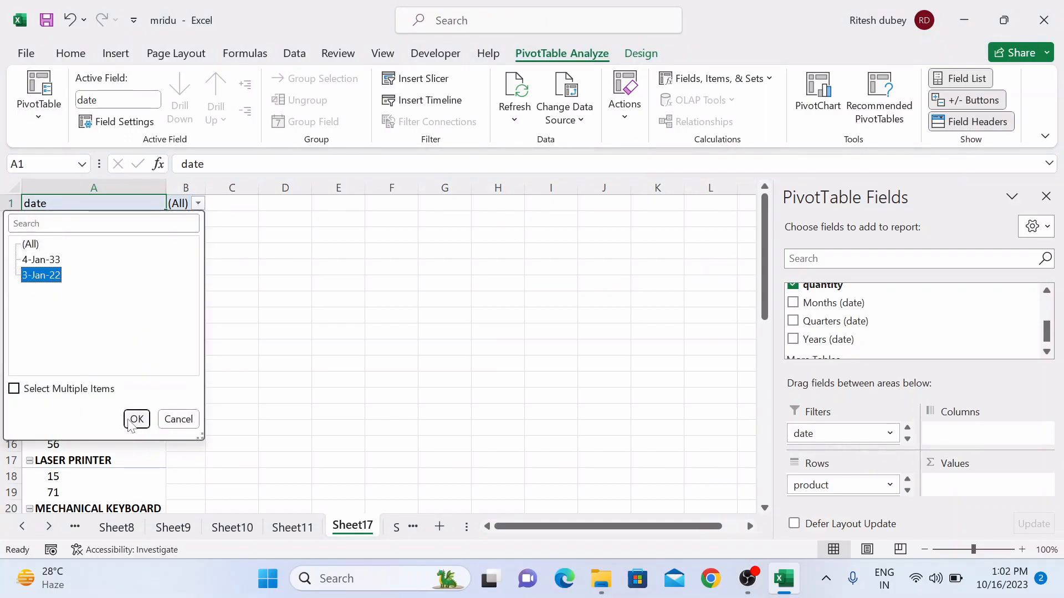
pyautogui.click(136, 419)
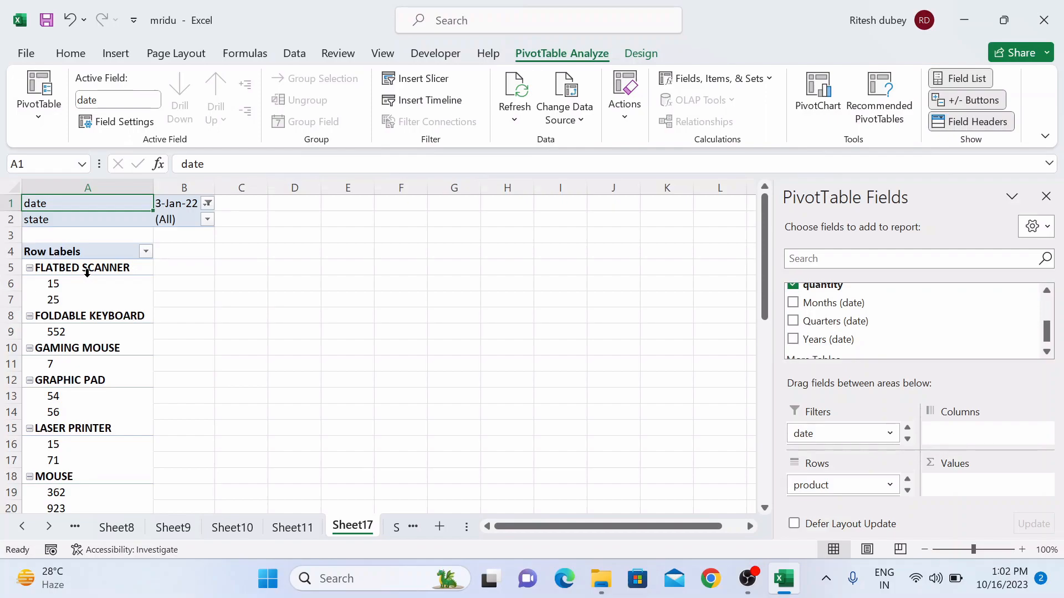
pyautogui.scroll(-9, 87, 272)
pyautogui.scroll(4, 88, 334)
pyautogui.scroll(5, 89, 334)
pyautogui.click(206, 220)
pyautogui.click(49, 264)
pyautogui.click(146, 435)
# - Remove the product and quantity fields from the PivotTable rows
pyautogui.click(907, 491)
pyautogui.click(907, 480)
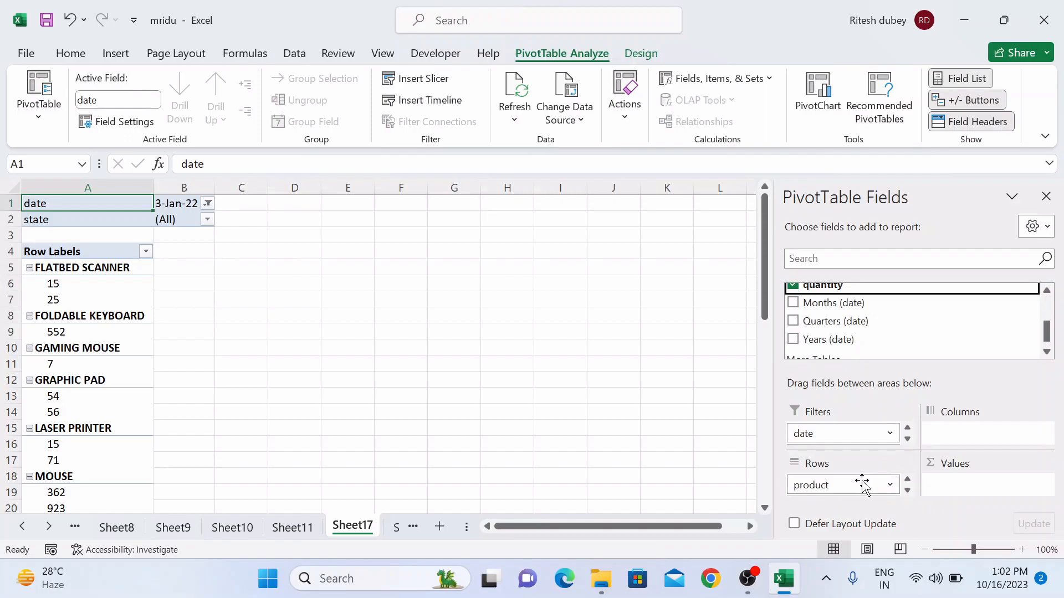
pyautogui.click(859, 485)
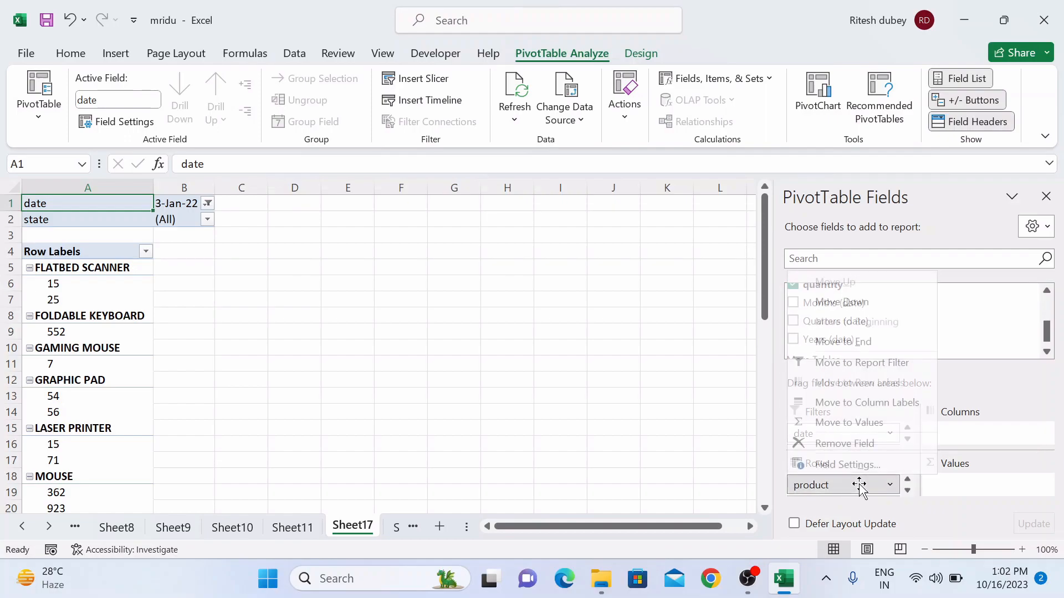
pyautogui.click(856, 449)
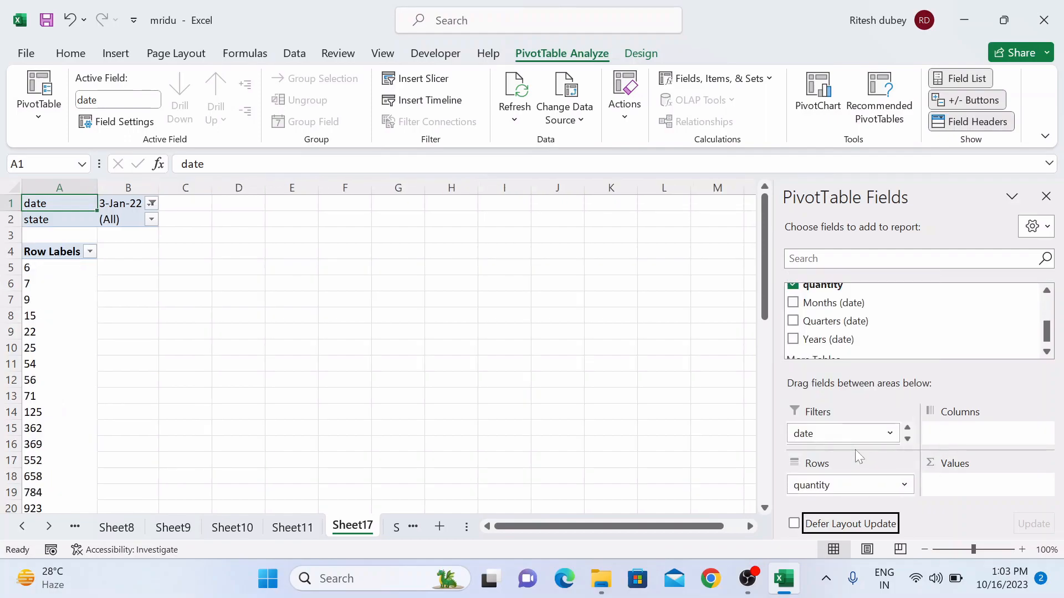
pyautogui.click(883, 487)
pyautogui.click(883, 489)
pyautogui.click(883, 489)
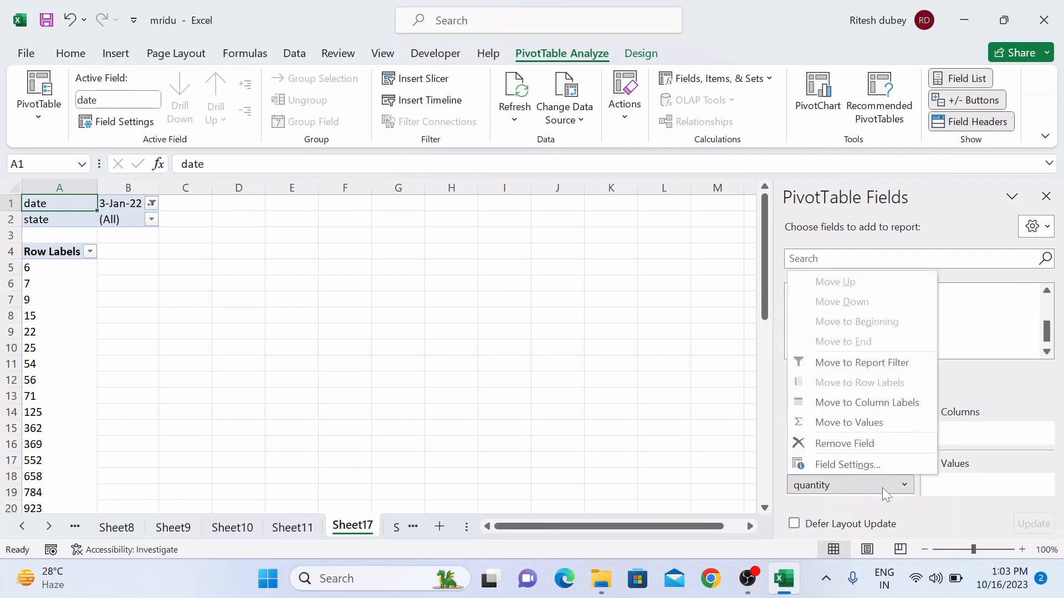
pyautogui.click(863, 446)
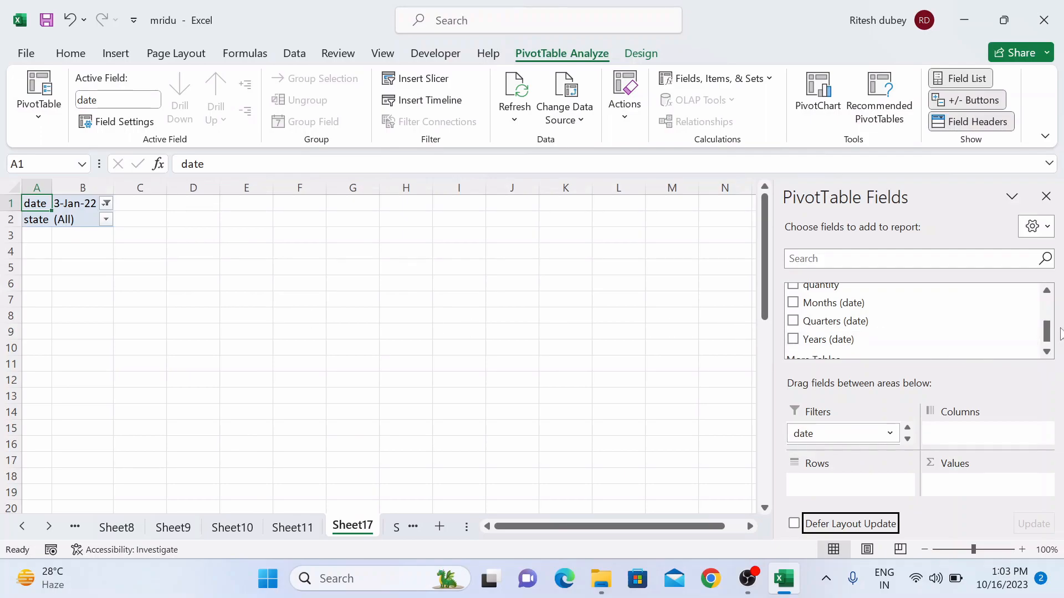
# - Add the sales person field as a report filter above date and state
pyautogui.moveTo(1046, 331); pyautogui.dragTo(1046, 308)
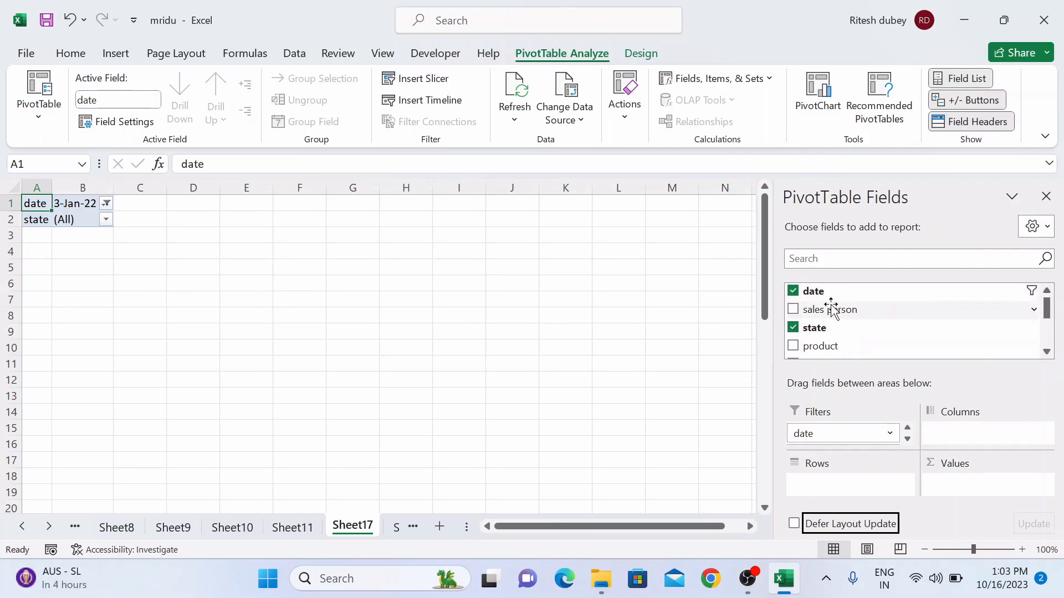
pyautogui.moveTo(797, 310); pyautogui.dragTo(862, 445)
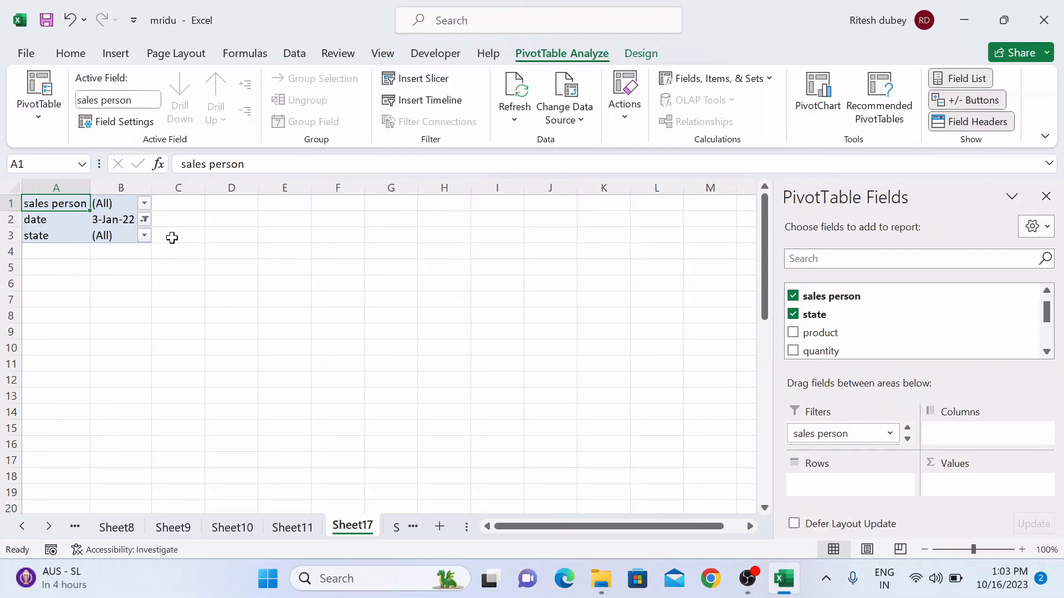
# - Keep all states and sales persons included in the report filters and add the product field to the PivotTable rows
pyautogui.click(144, 235)
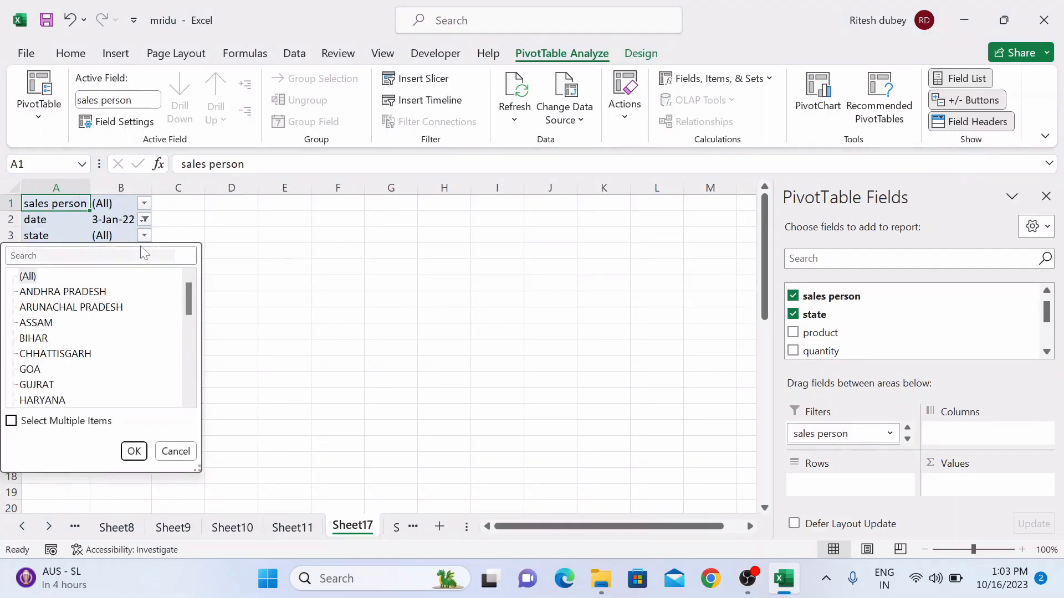
pyautogui.click(219, 219)
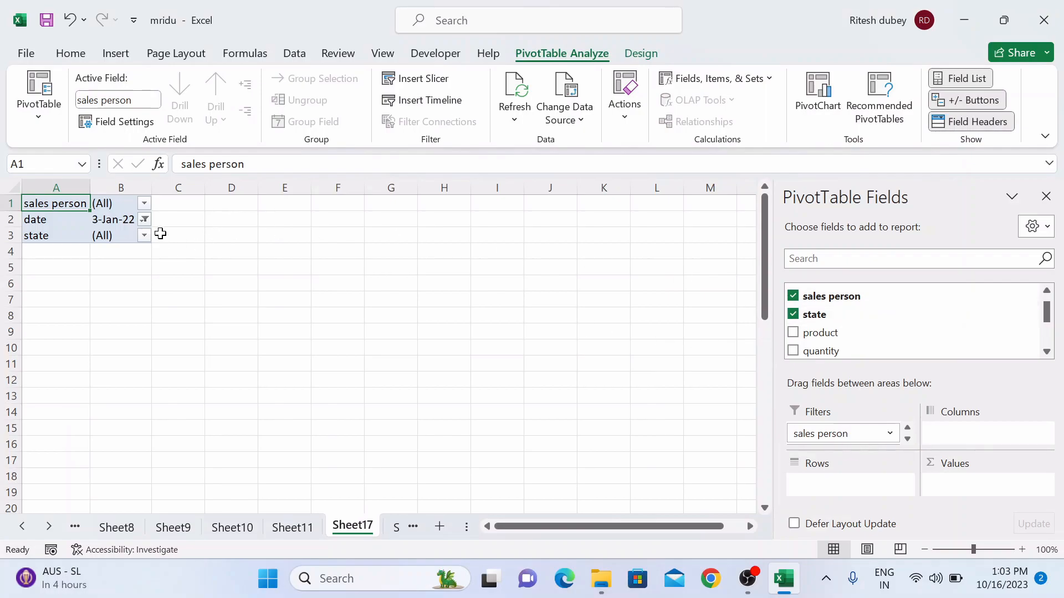
pyautogui.click(144, 204)
pyautogui.click(28, 244)
pyautogui.click(134, 419)
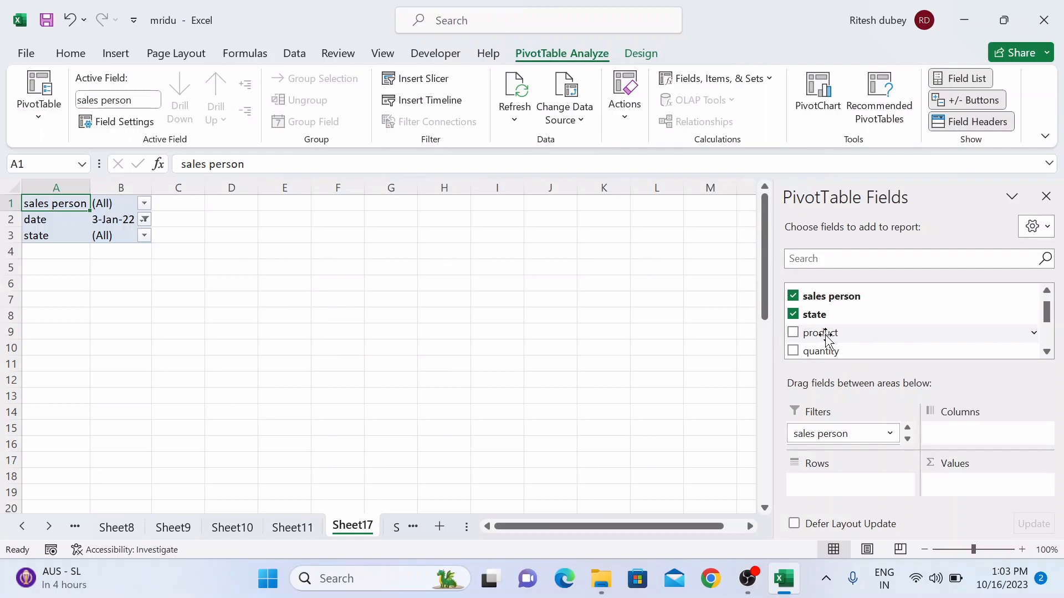
pyautogui.click(793, 333)
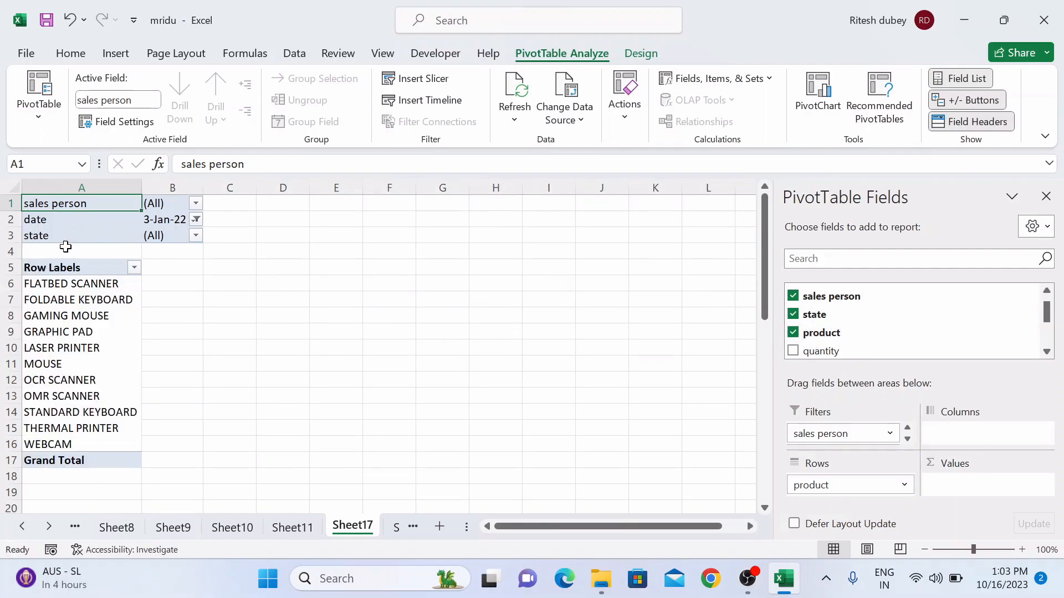
# - Filter the PivotTable to the first listed sales person and reset the date filter to all dates
pyautogui.click(196, 204)
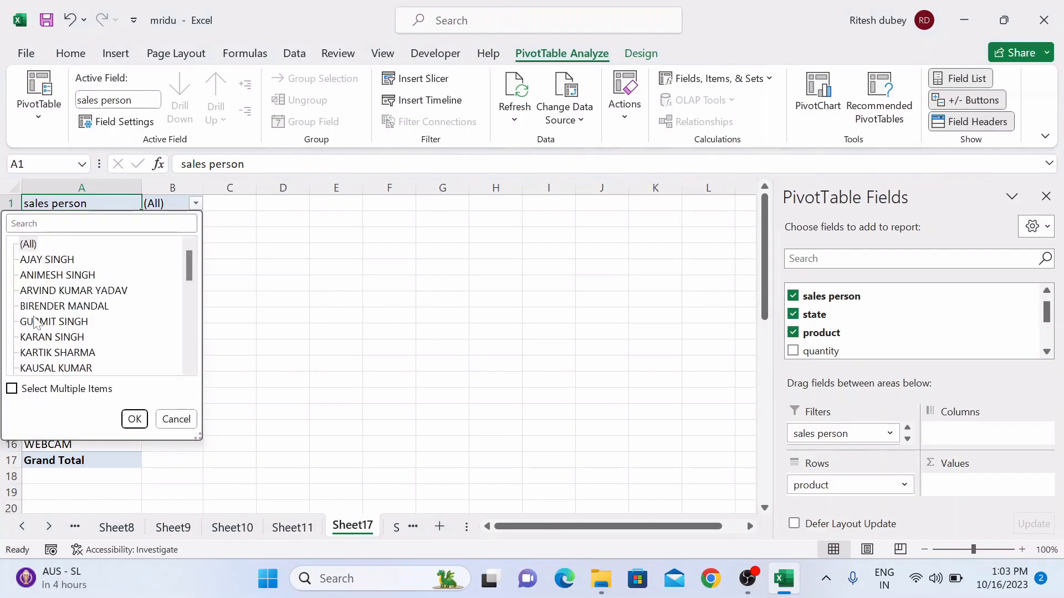
pyautogui.click(45, 260)
pyautogui.click(135, 420)
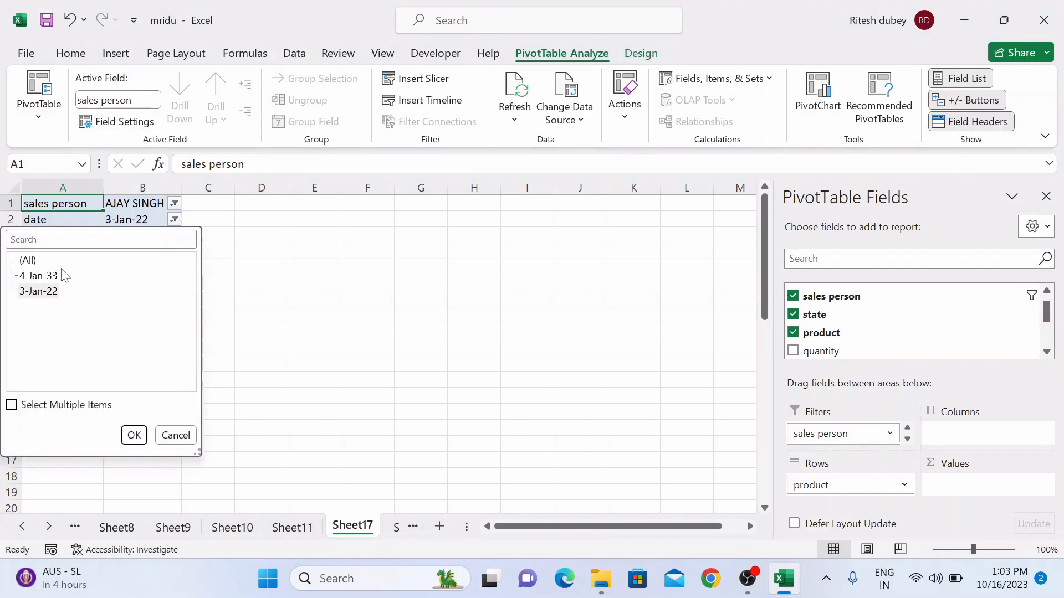
pyautogui.click(28, 260)
pyautogui.click(131, 436)
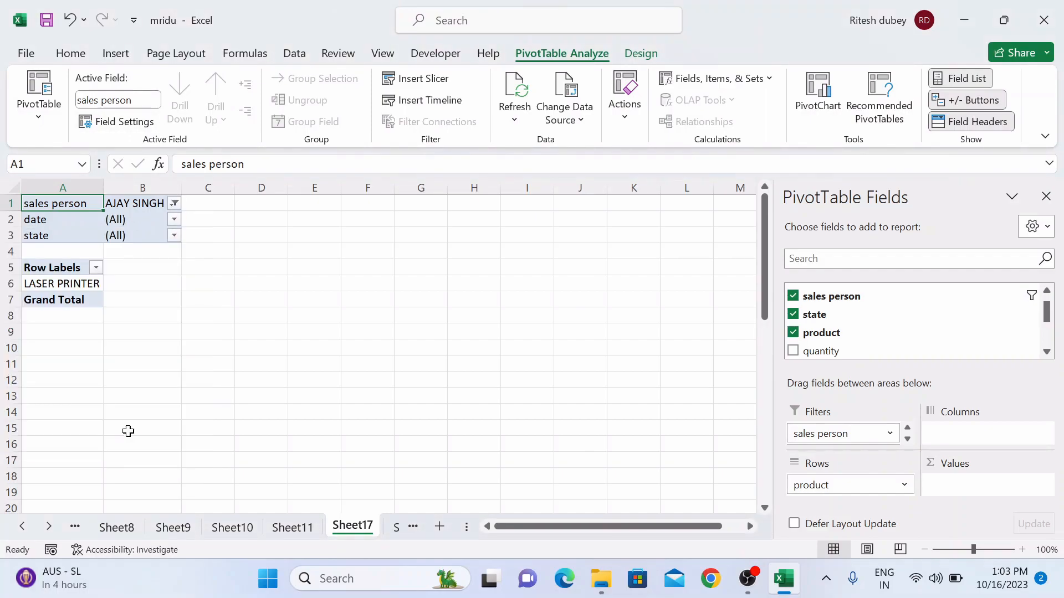
# - Switch the sales person filter to the fifth listed name and add the quantity field as a summed value
pyautogui.click(174, 204)
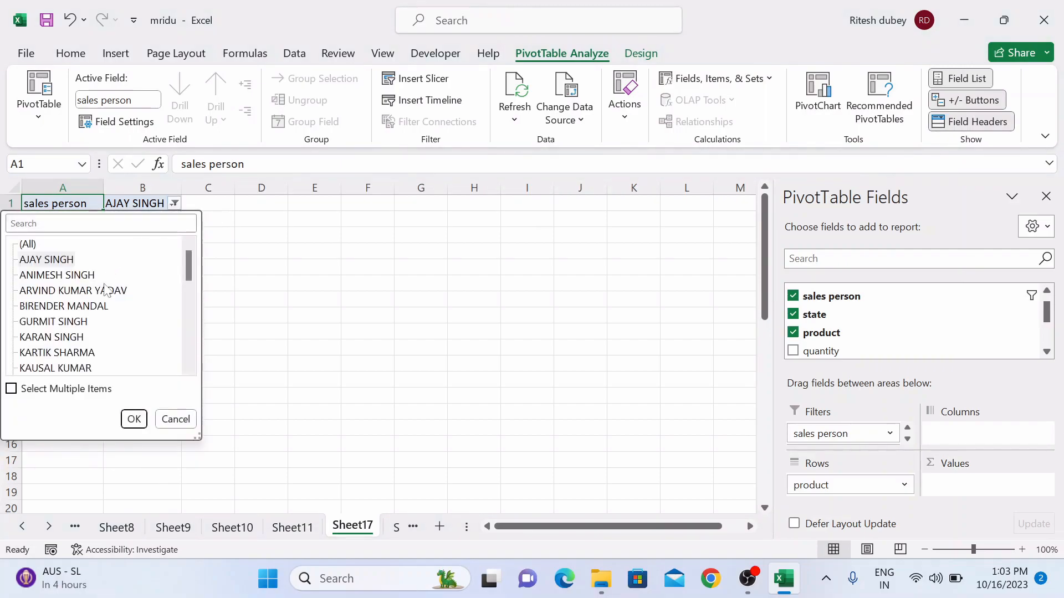
pyautogui.click(82, 324)
pyautogui.click(134, 418)
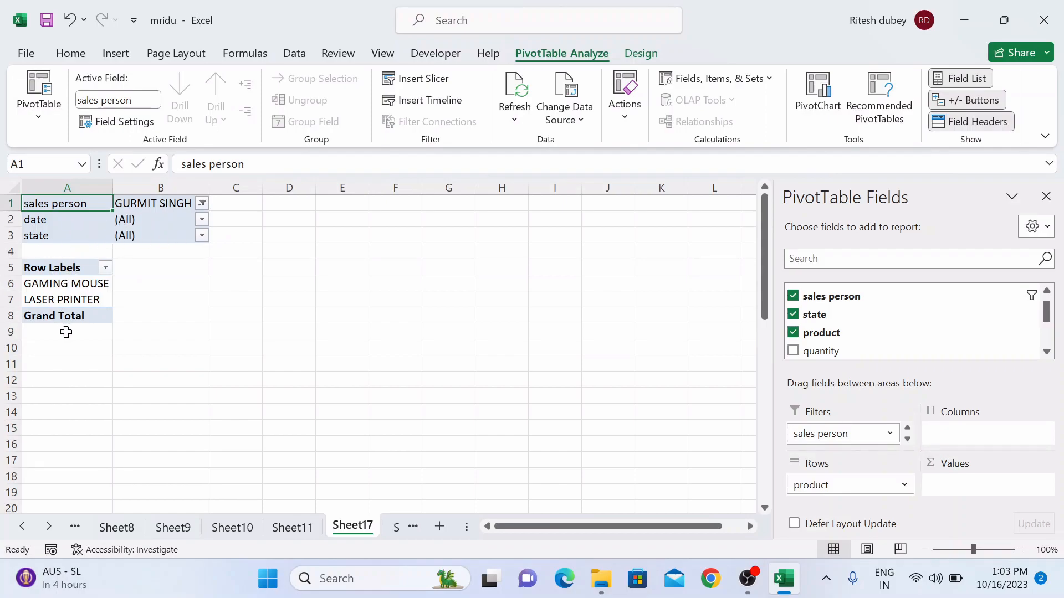
pyautogui.click(793, 351)
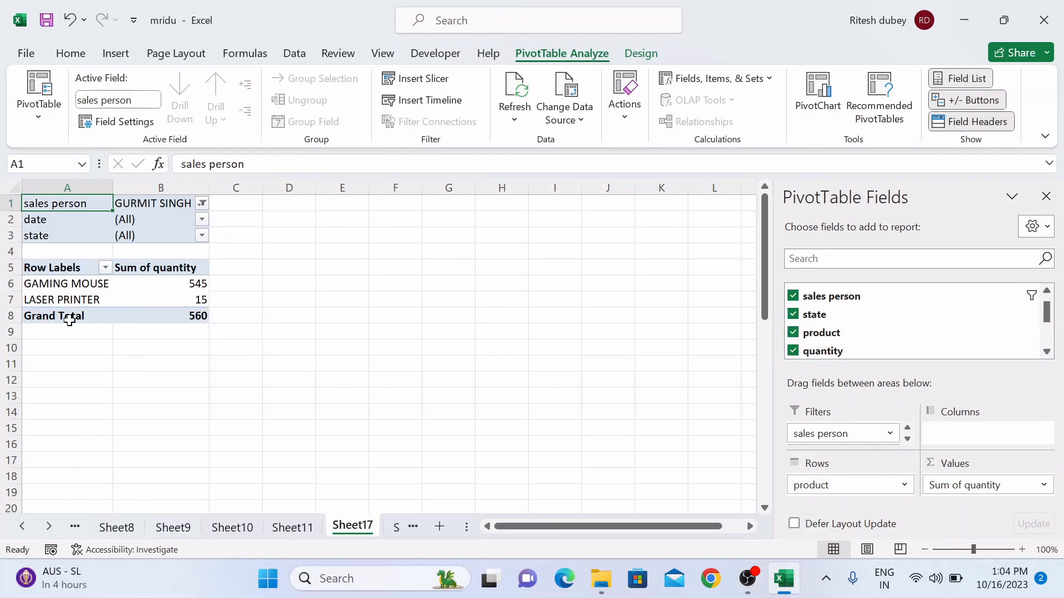
pyautogui.moveTo(192, 316)
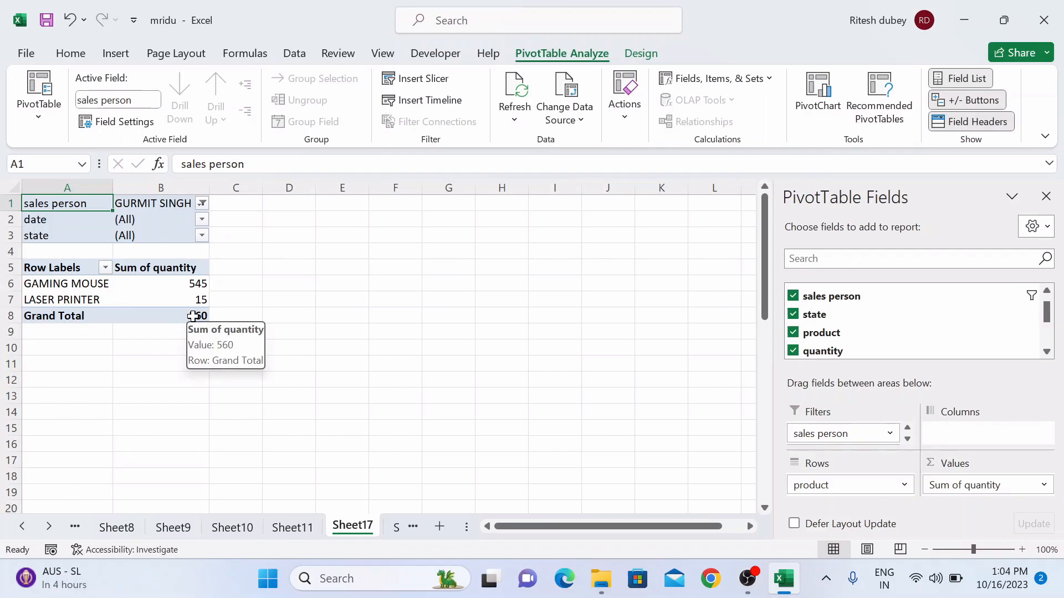
# - Review the date, state and product filter lists, keeping all items included in each
pyautogui.click(202, 221)
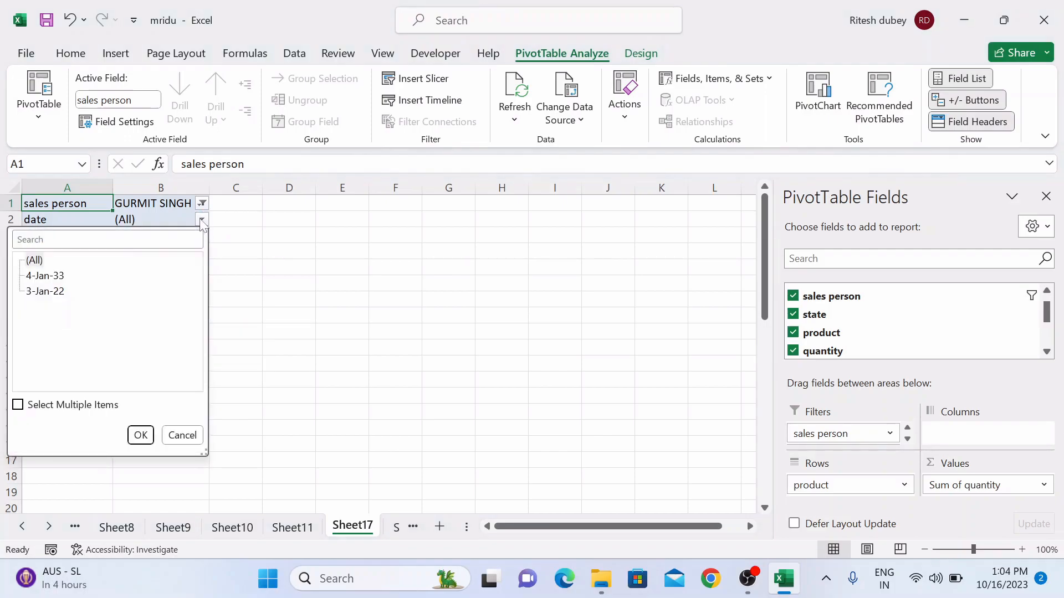
pyautogui.click(140, 435)
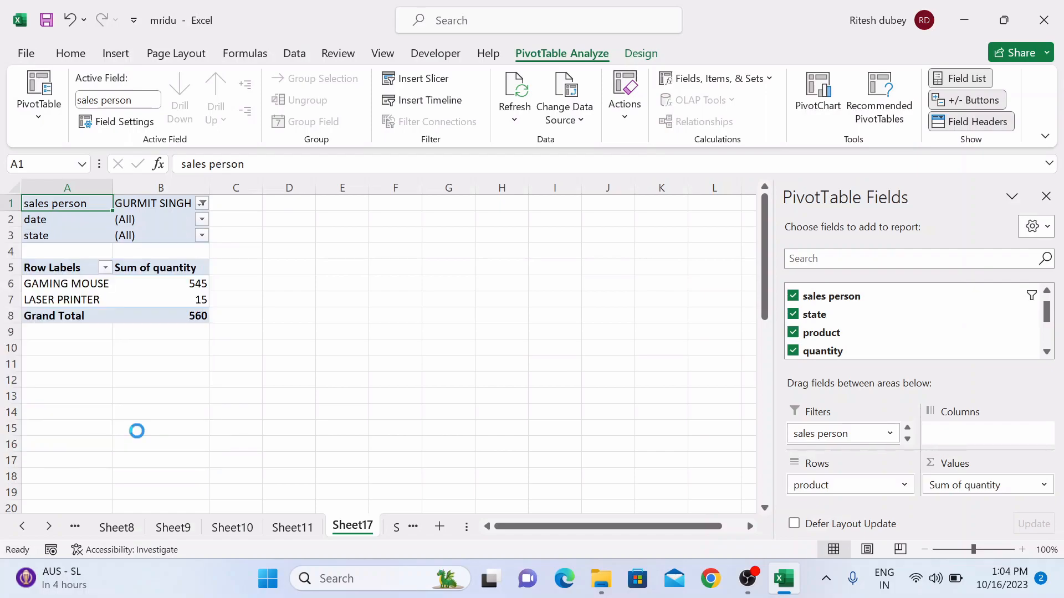
pyautogui.click(198, 244)
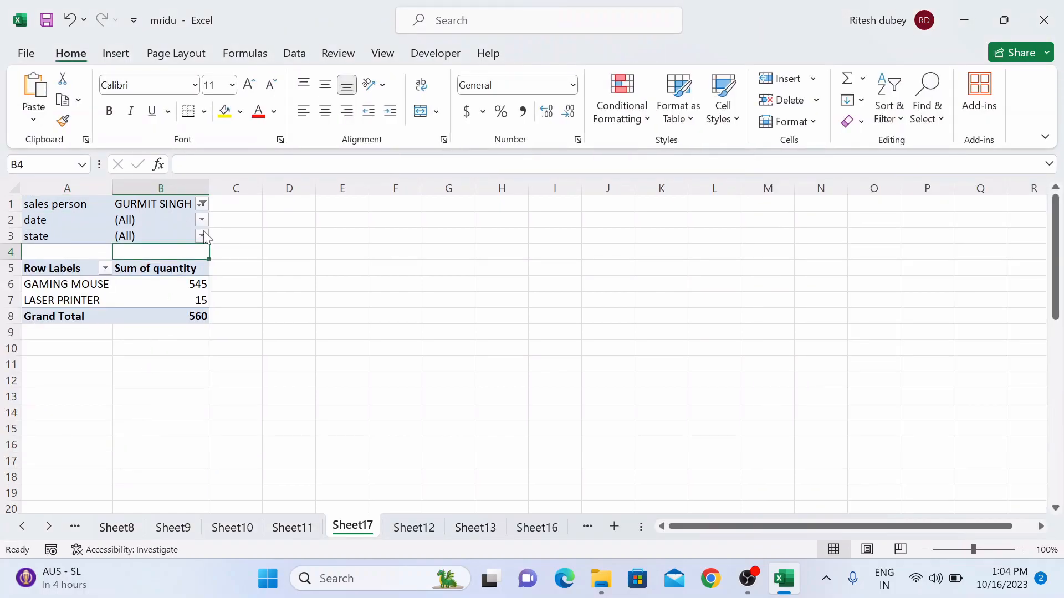
pyautogui.click(202, 236)
pyautogui.click(42, 280)
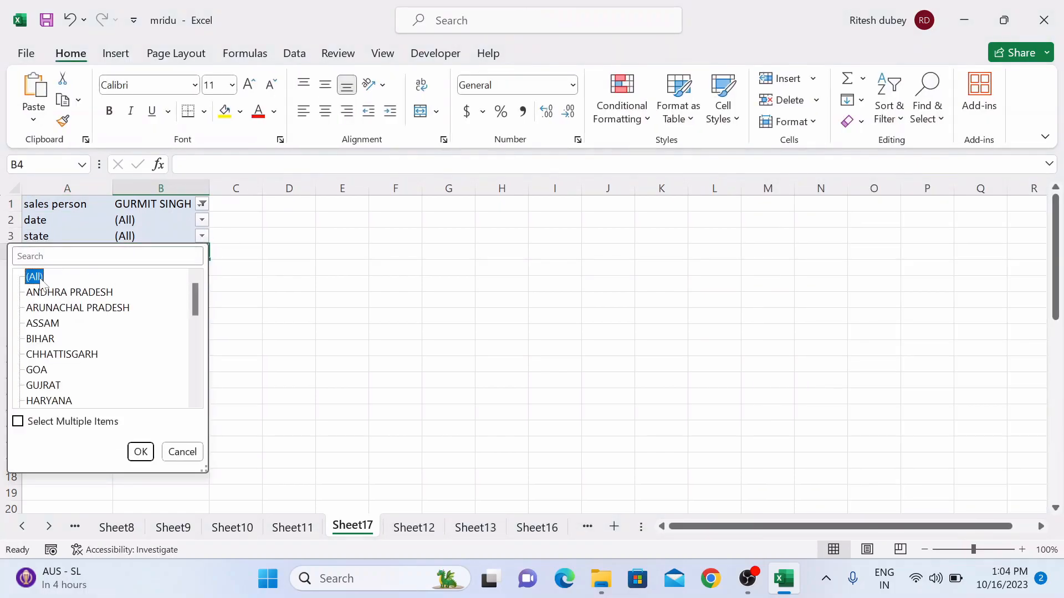
pyautogui.click(141, 453)
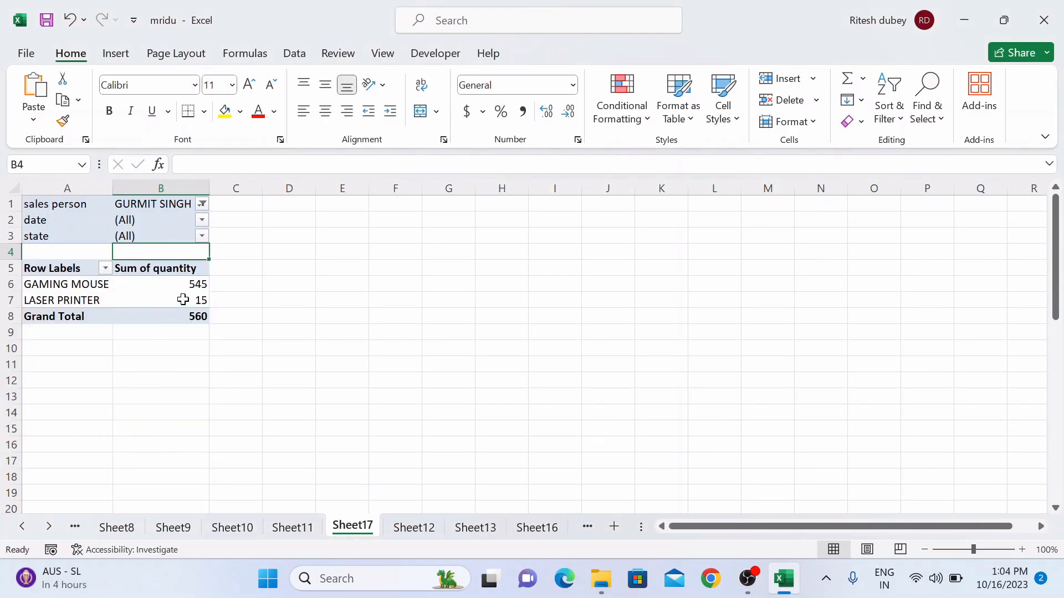
pyautogui.click(105, 269)
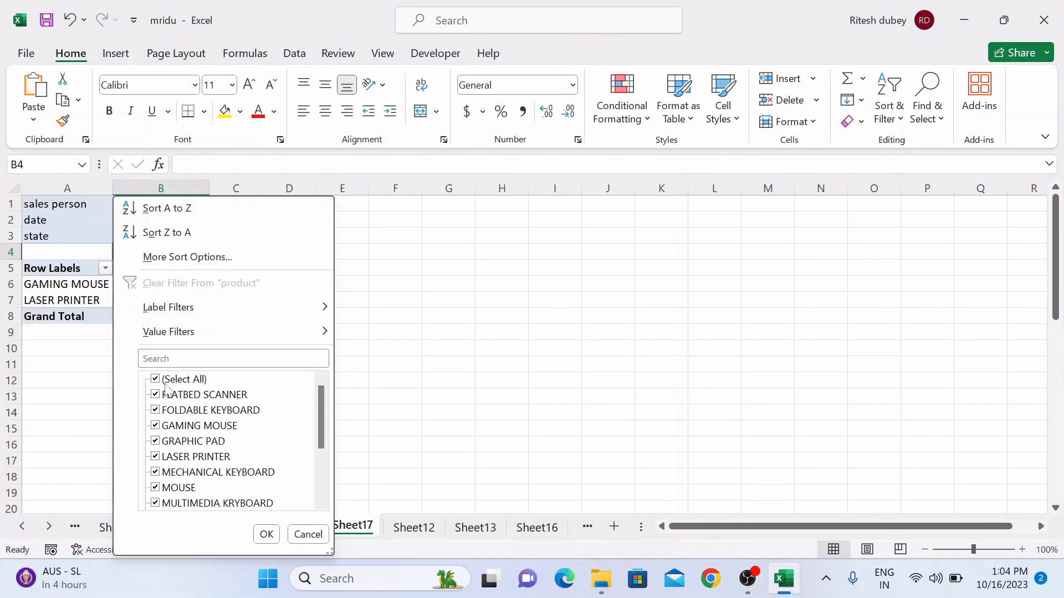
pyautogui.click(265, 534)
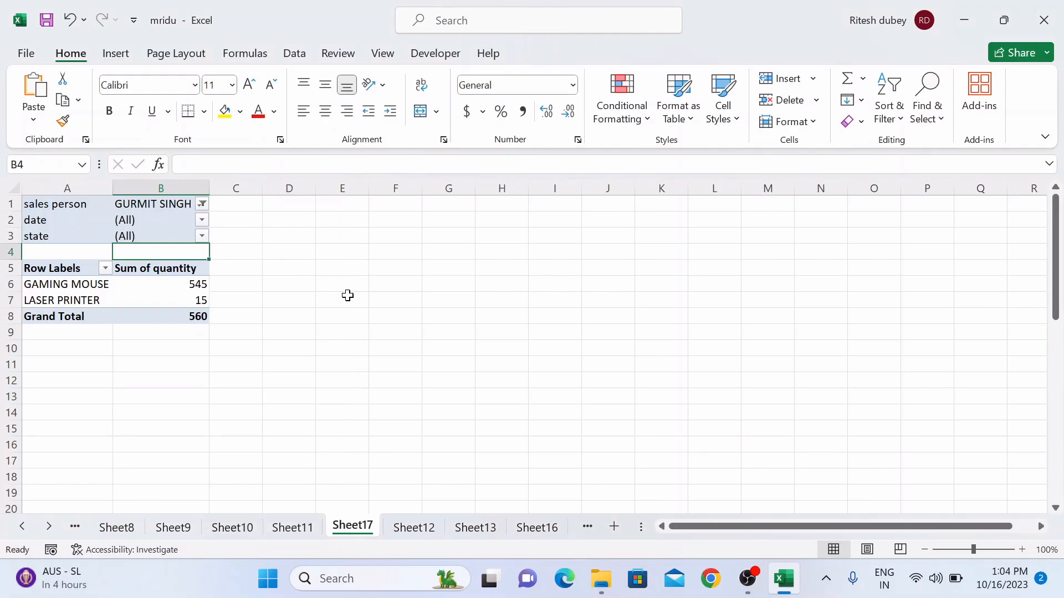
# - Reset the sales person filter to all and review the product quantities
pyautogui.click(201, 204)
pyautogui.click(38, 245)
pyautogui.click(140, 420)
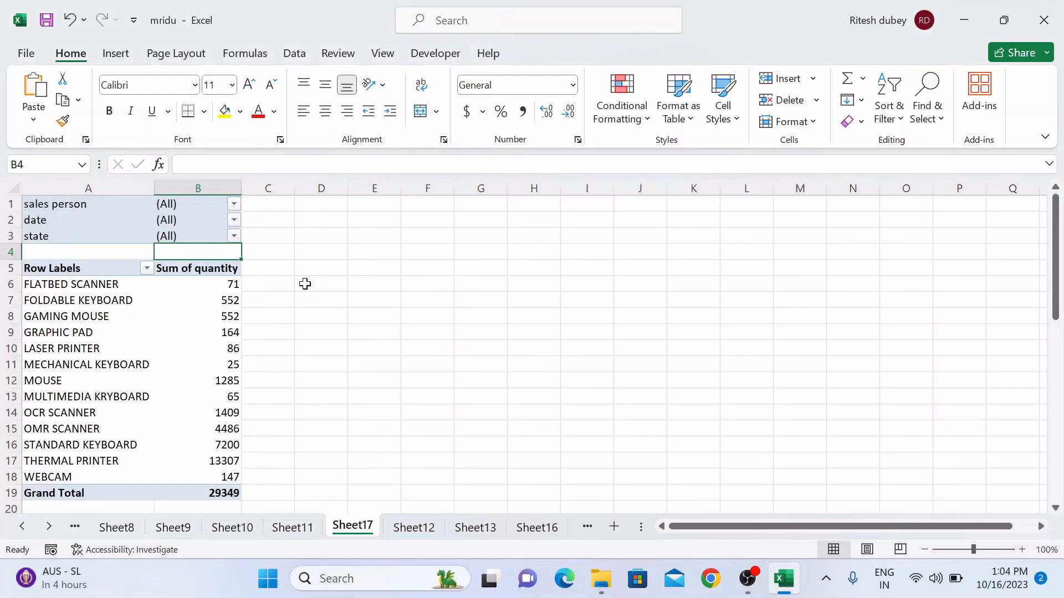
pyautogui.scroll(-1, 305, 283)
pyautogui.scroll(-2, 305, 284)
pyautogui.scroll(3, 304, 301)
# - Delete the PivotTable worksheet Sheet17 permanently
pyautogui.rightClick(356, 533)
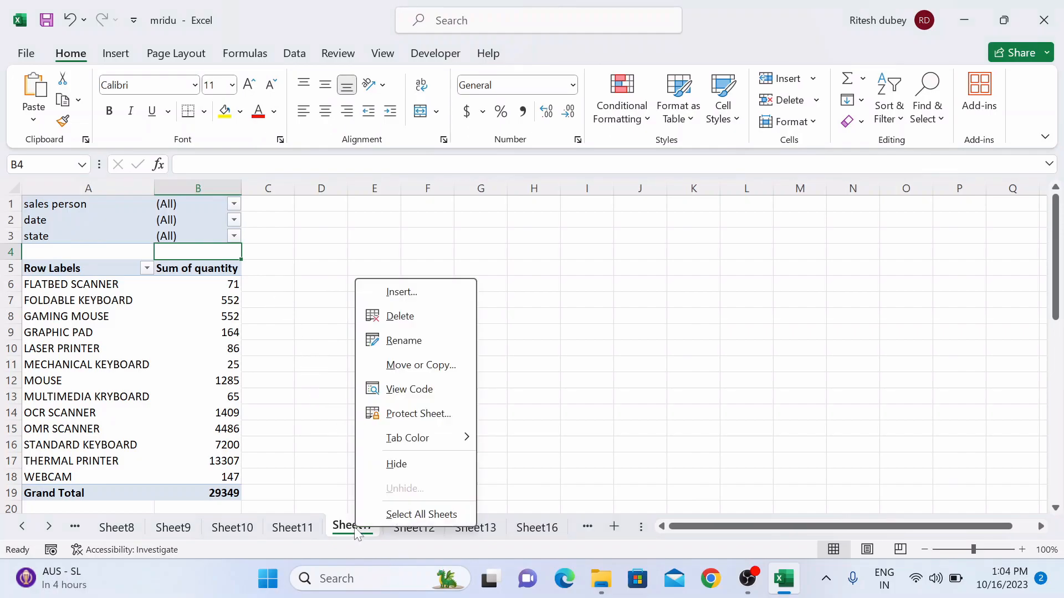
pyautogui.click(388, 315)
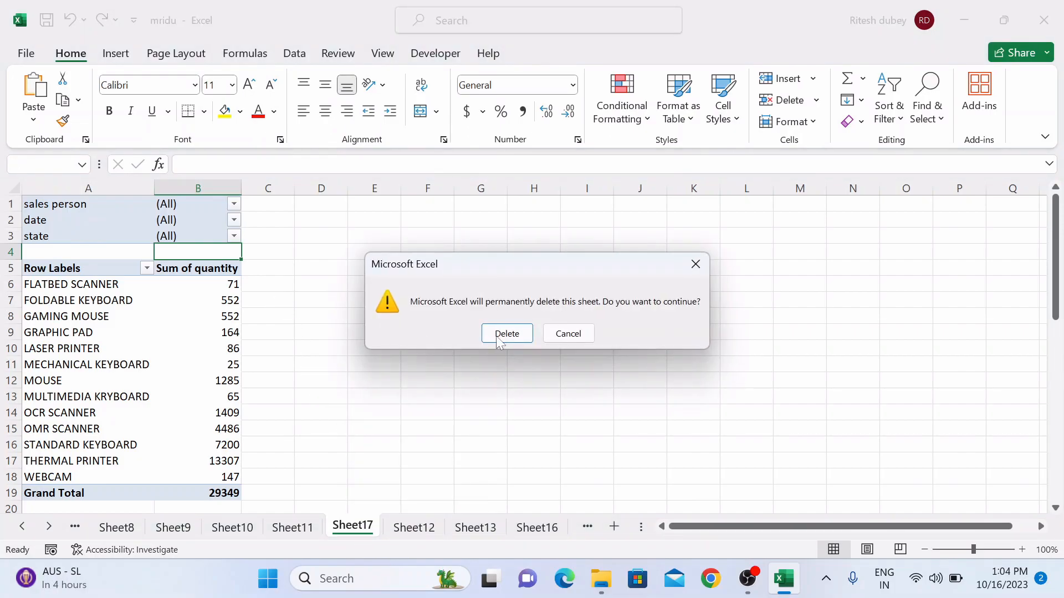
pyautogui.click(505, 333)
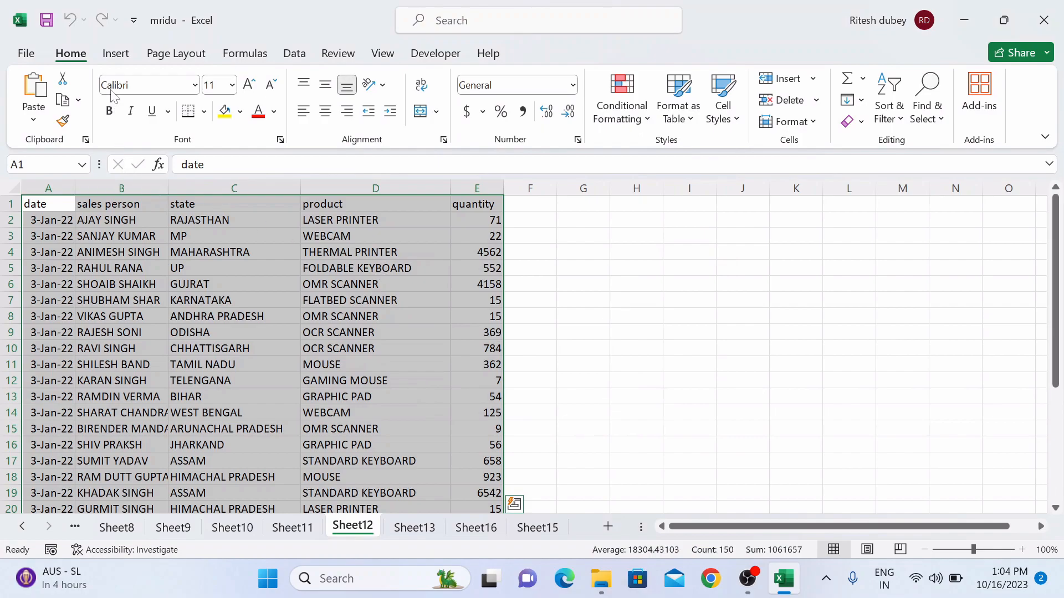
# - Insert a PivotTable from Sheet12!$A$1:$E$30 on a new worksheet and add the sales person field to its rows
pyautogui.click(116, 54)
pyautogui.click(40, 117)
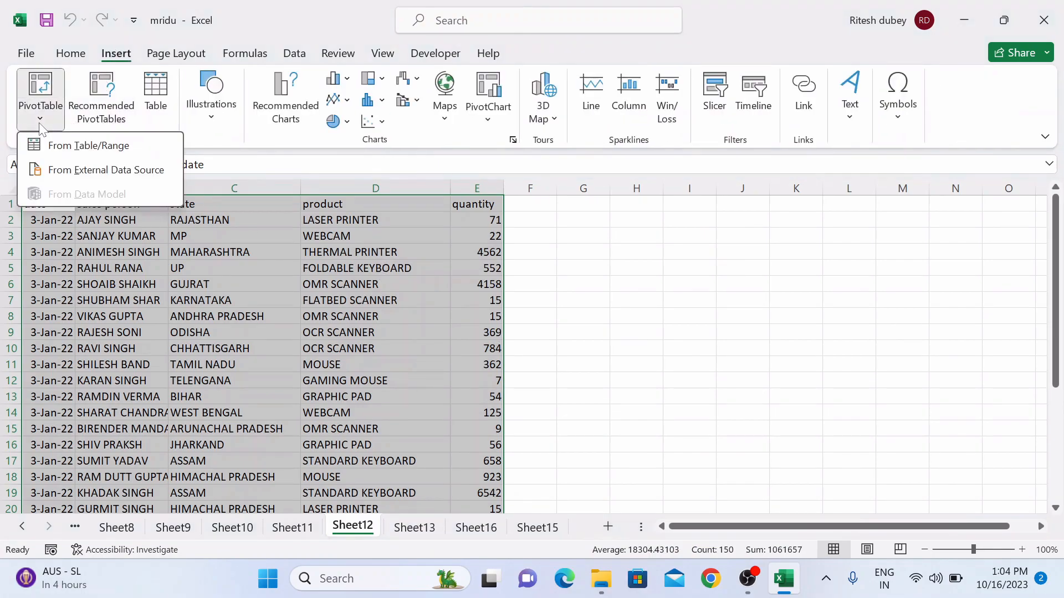
pyautogui.click(58, 147)
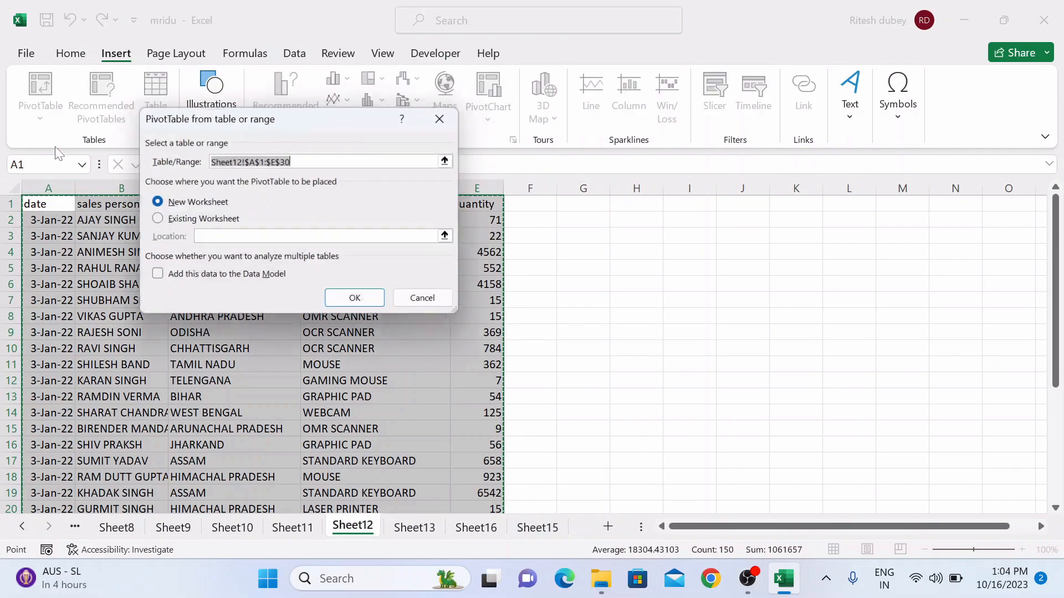
pyautogui.click(357, 310)
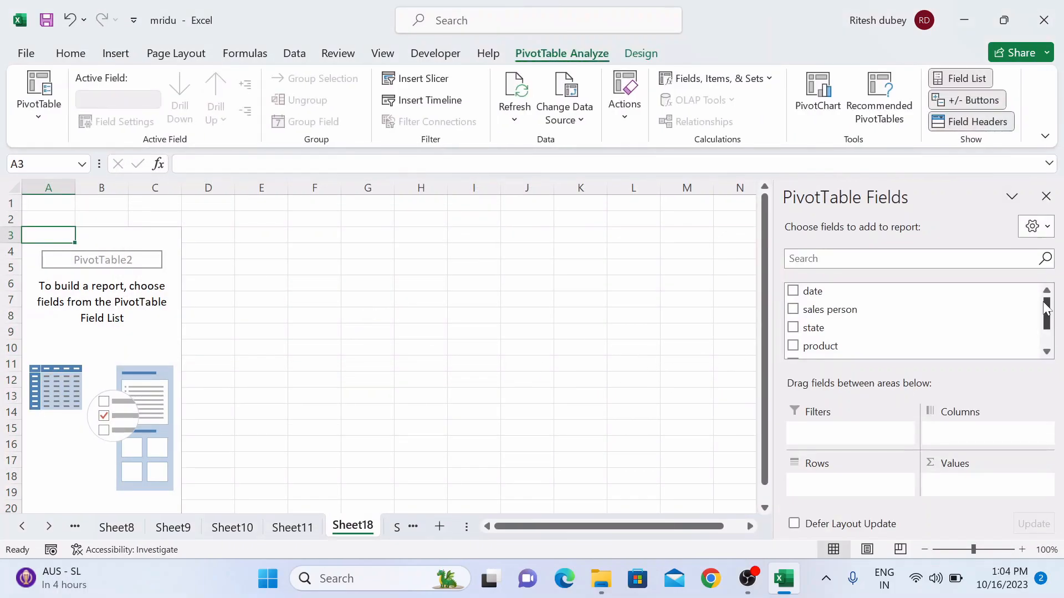
pyautogui.moveTo(1046, 314); pyautogui.dragTo(1060, 289)
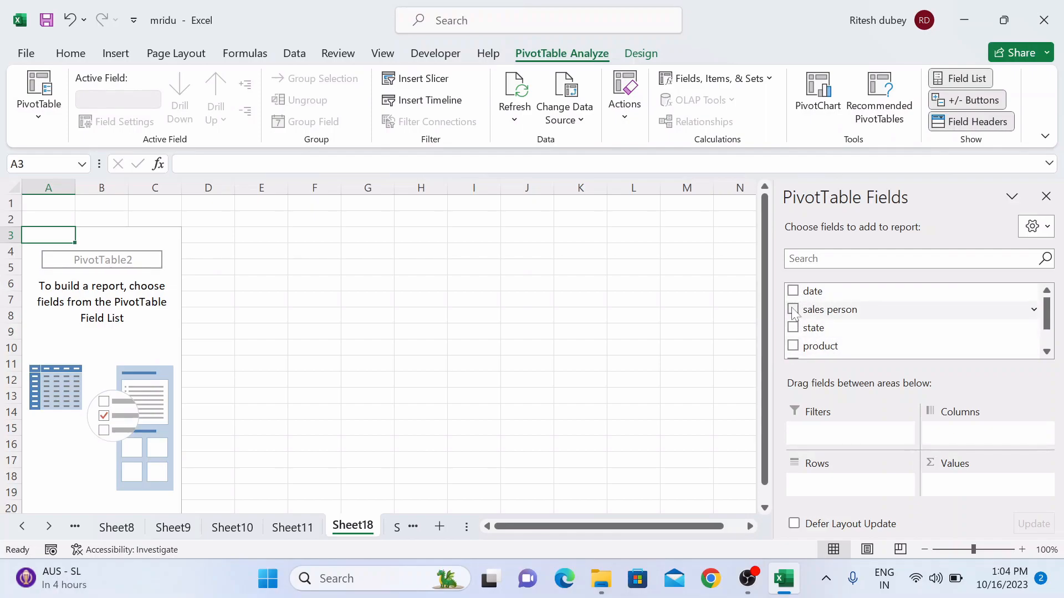
pyautogui.click(793, 309)
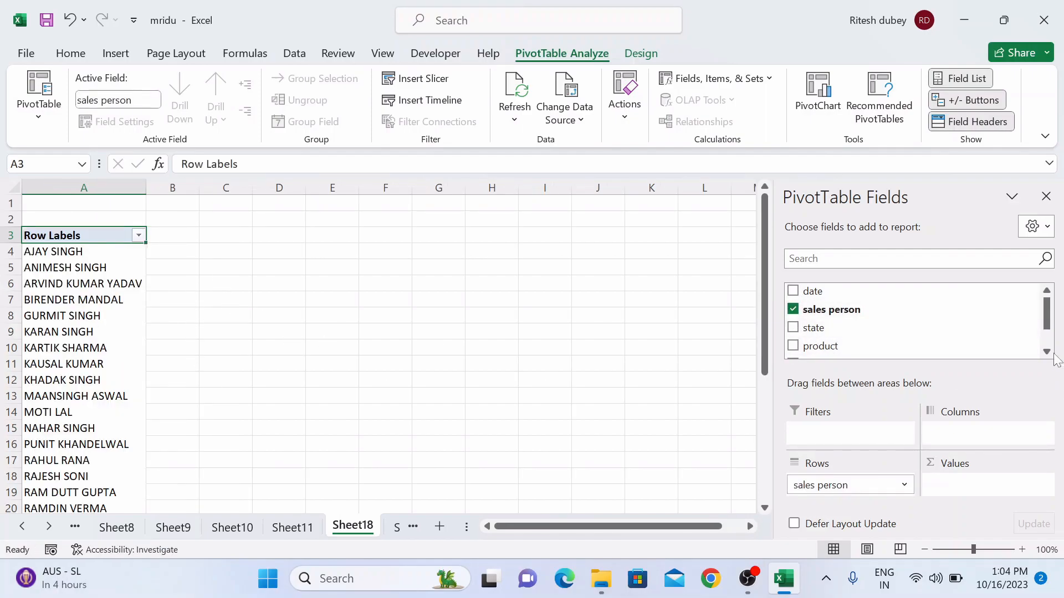
# - Add the product field to the rows below sales person and remove it again
pyautogui.moveTo(1048, 320); pyautogui.dragTo(1048, 333)
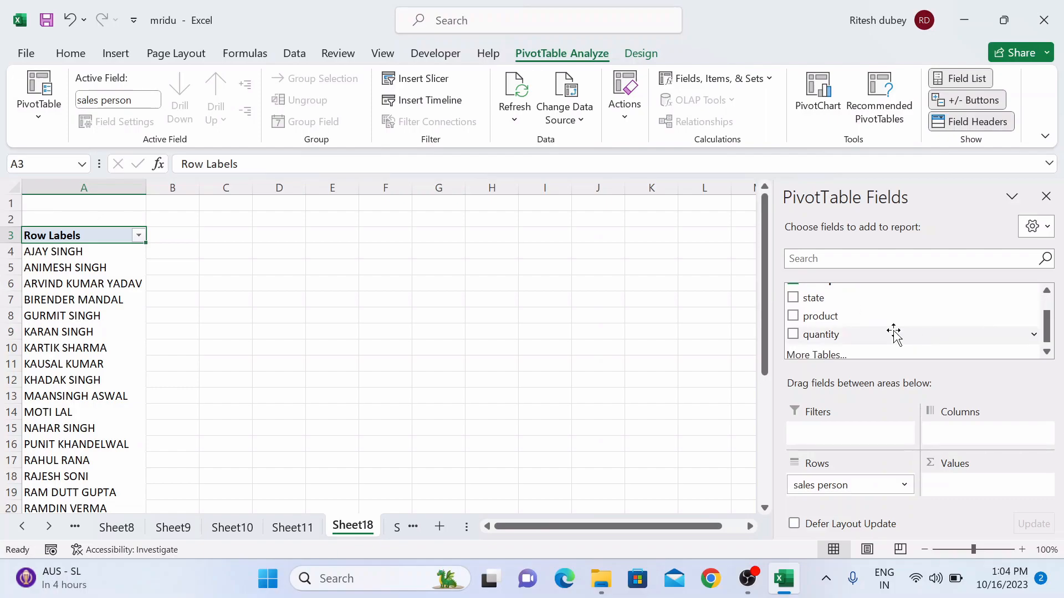
pyautogui.click(793, 317)
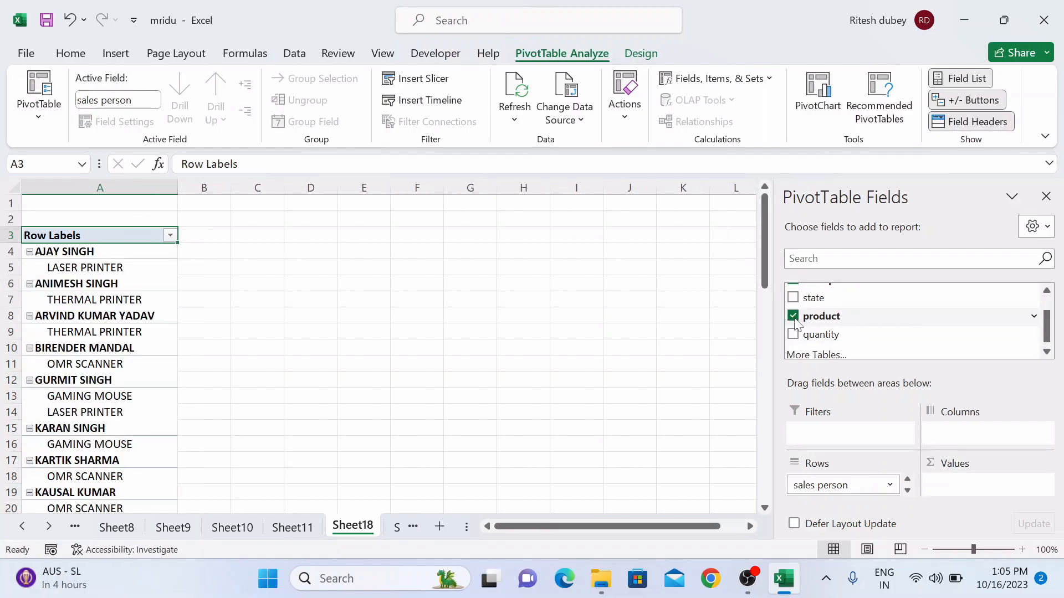
pyautogui.click(793, 319)
# - Place the product field in the report filters and remove it again
pyautogui.moveTo(809, 316); pyautogui.dragTo(844, 441)
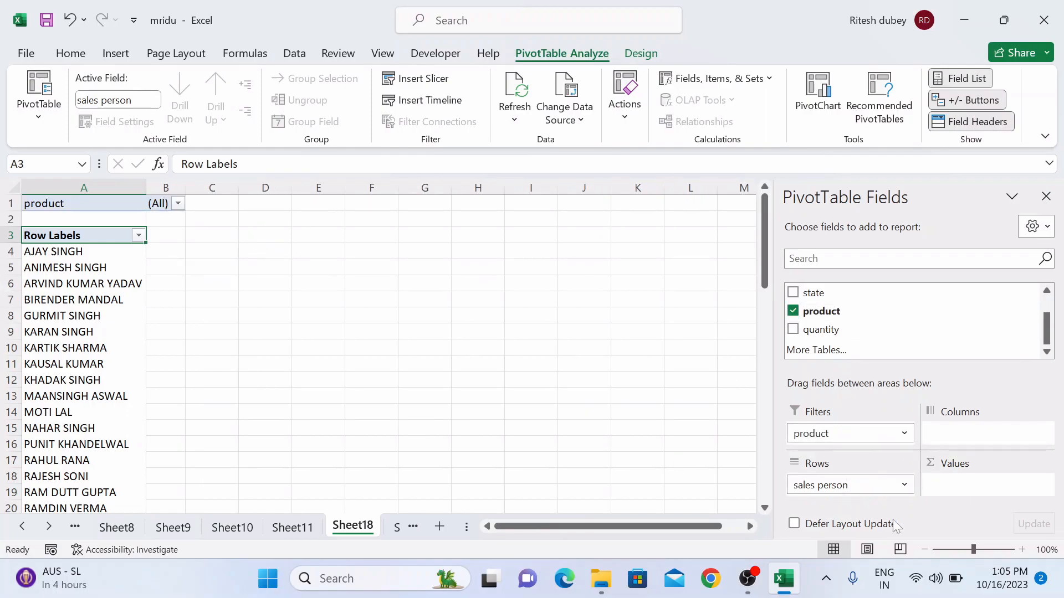
pyautogui.click(886, 435)
pyautogui.click(887, 434)
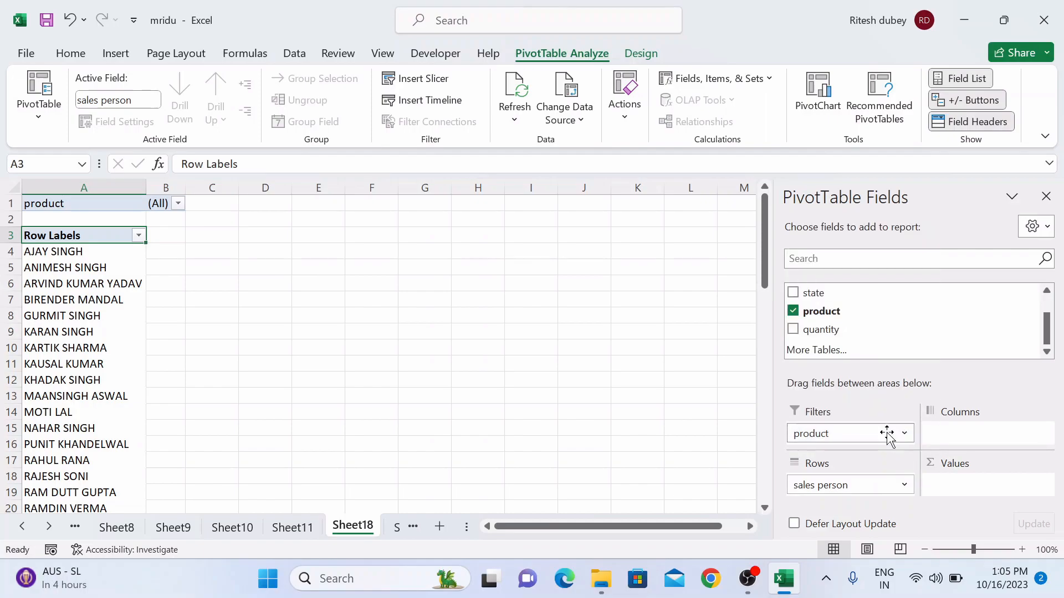
pyautogui.click(887, 435)
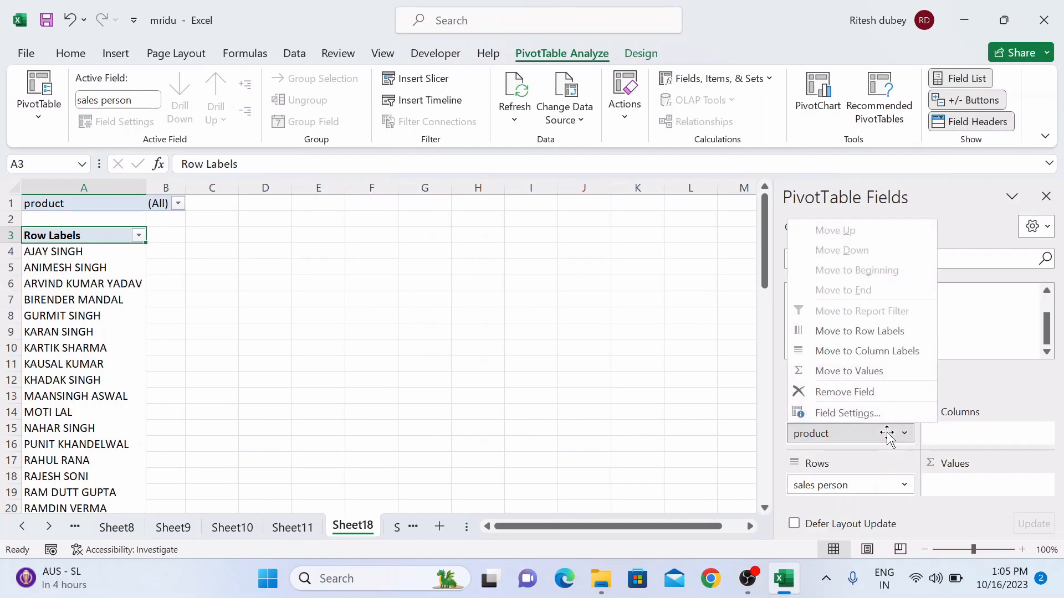
pyautogui.click(867, 390)
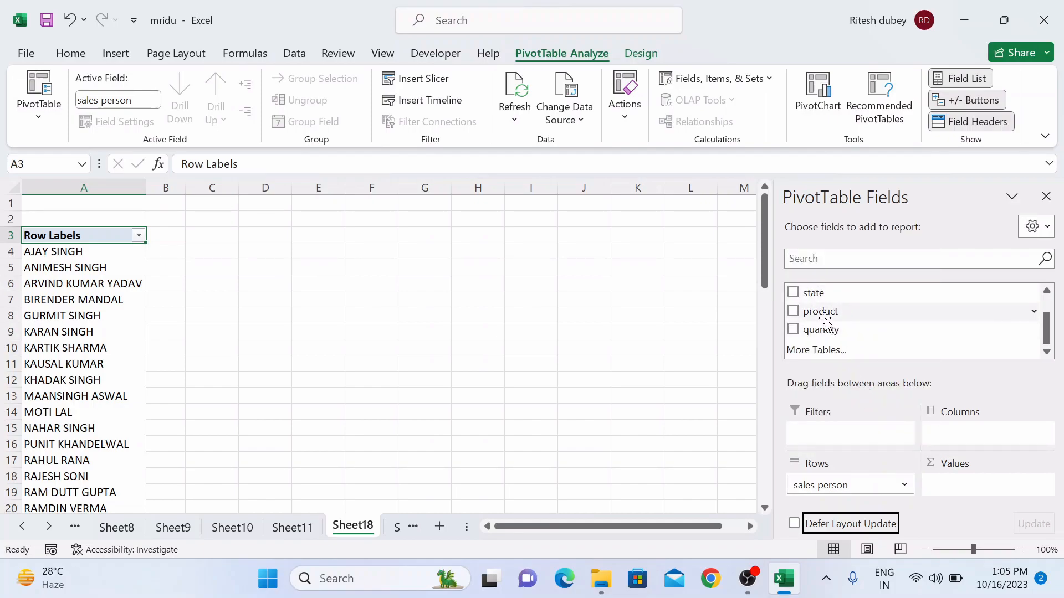
# - Place the product field in the PivotTable columns and remove it again
pyautogui.moveTo(824, 321); pyautogui.dragTo(981, 437)
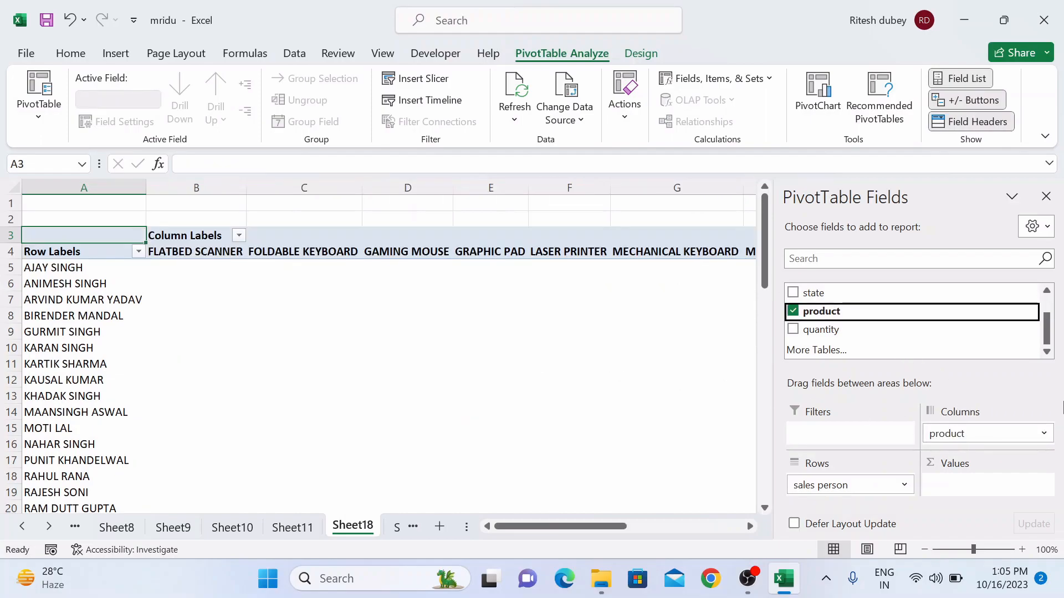
pyautogui.click(1025, 434)
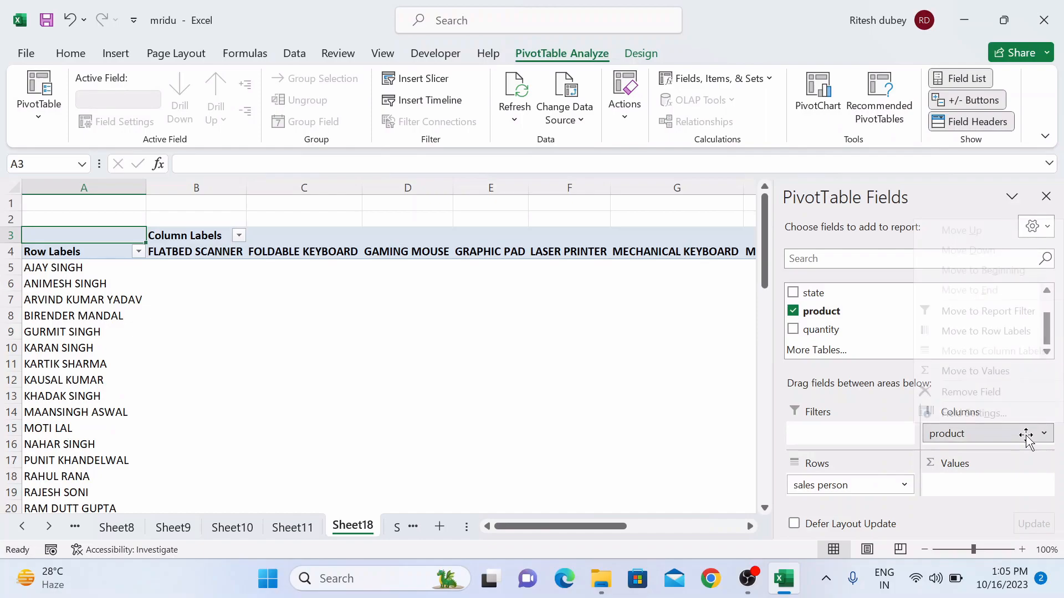
pyautogui.click(985, 392)
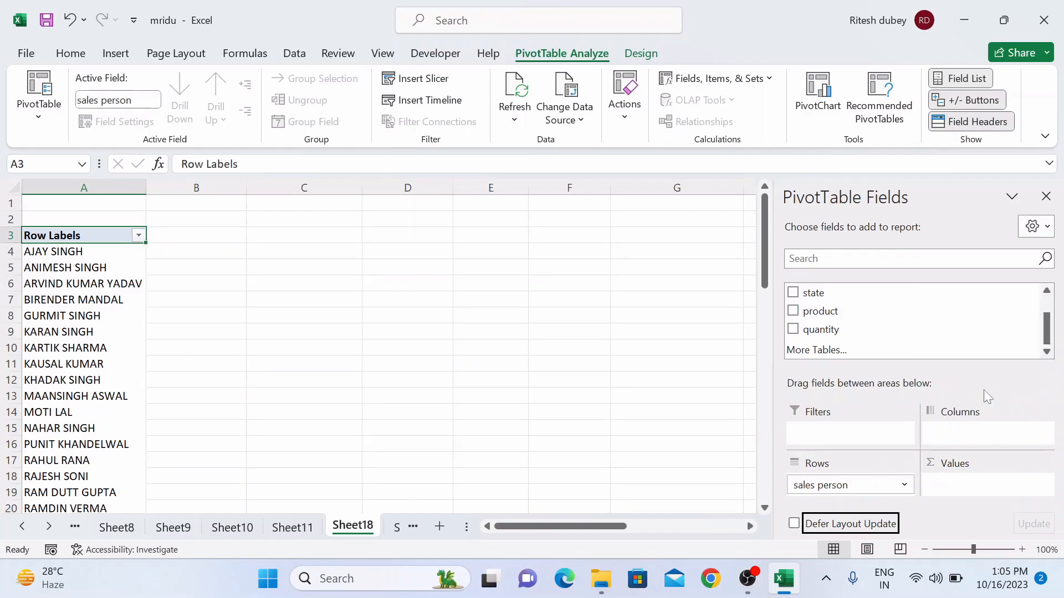
# - Add the product field to the rows below sales person and summarise the quantity field as values
pyautogui.moveTo(1050, 327); pyautogui.dragTo(1051, 316)
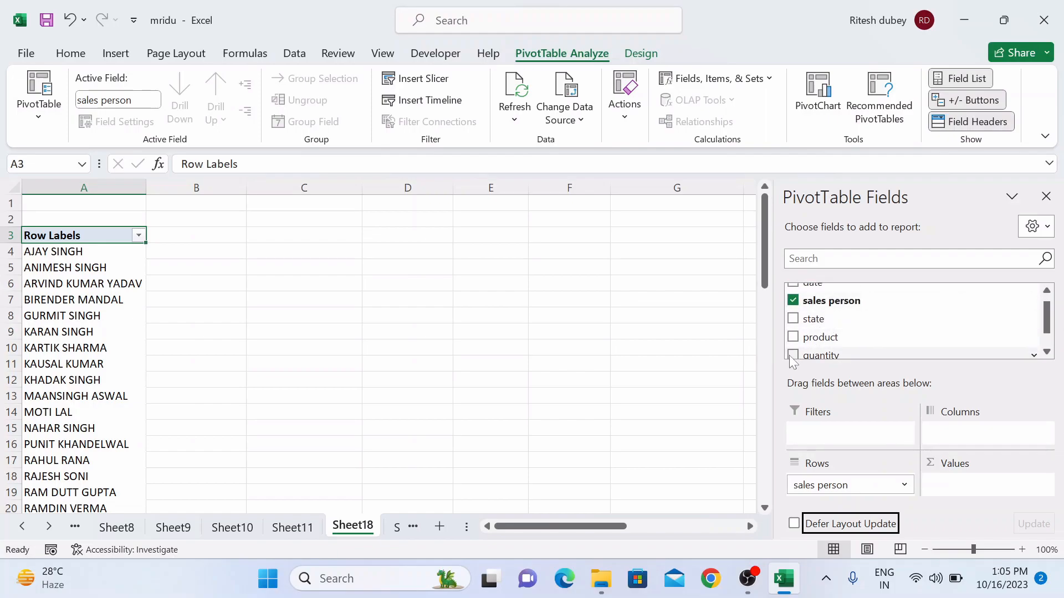
pyautogui.click(793, 337)
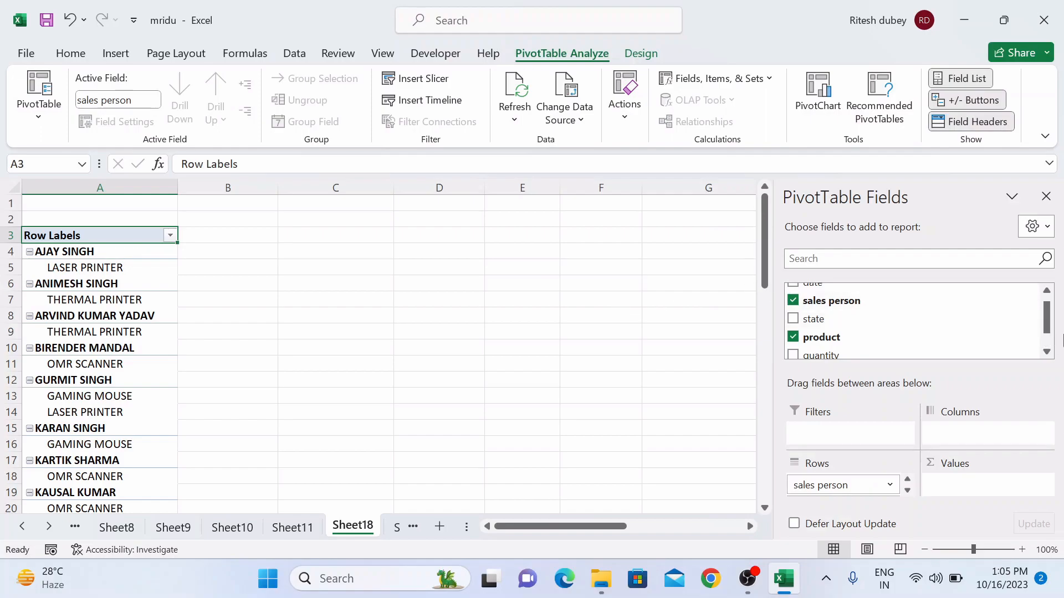
pyautogui.moveTo(1052, 323); pyautogui.dragTo(1051, 334)
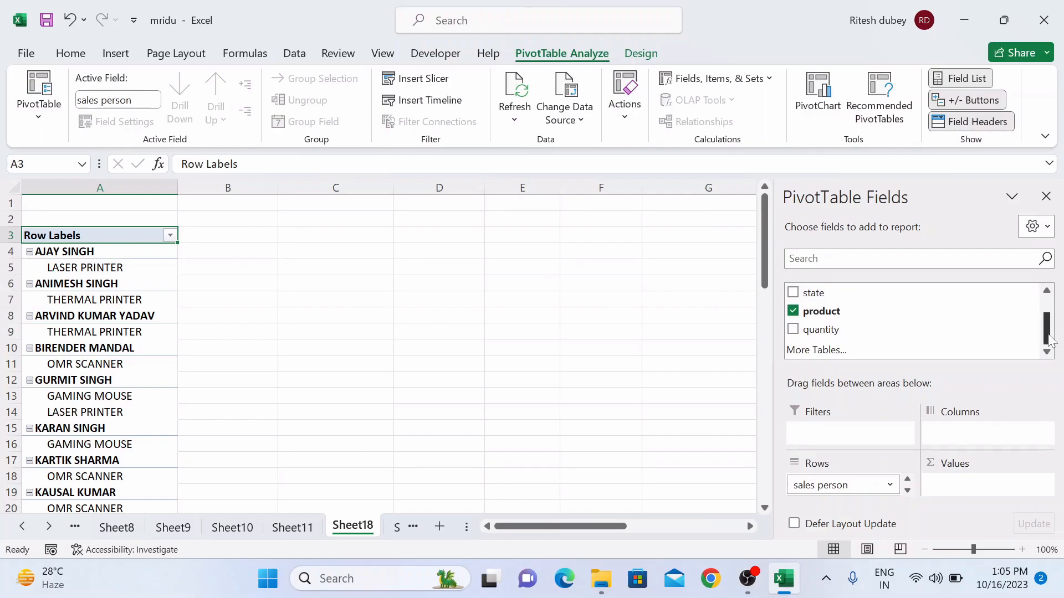
pyautogui.click(793, 330)
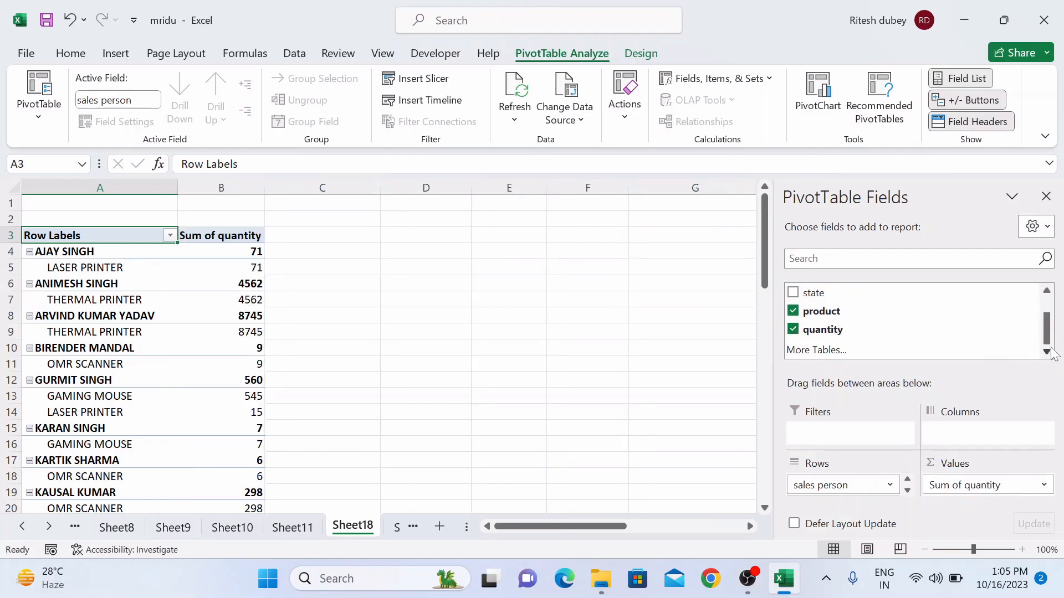
# - Add the state field to the report filters and filter the PivotTable to ANDHRA PRADESH
pyautogui.moveTo(1048, 335); pyautogui.dragTo(1044, 302)
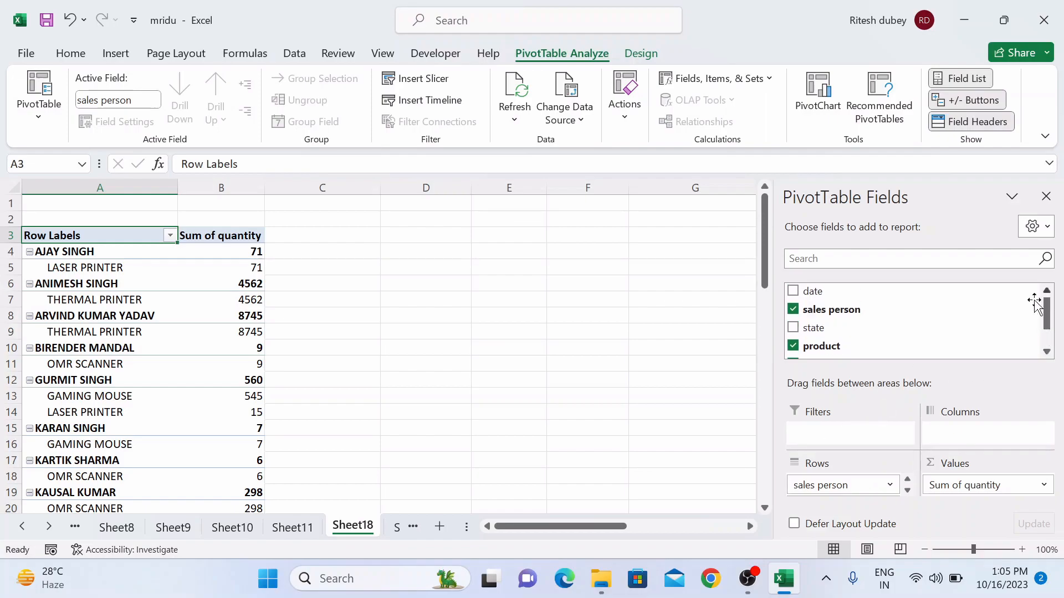
pyautogui.moveTo(815, 332); pyautogui.dragTo(854, 442)
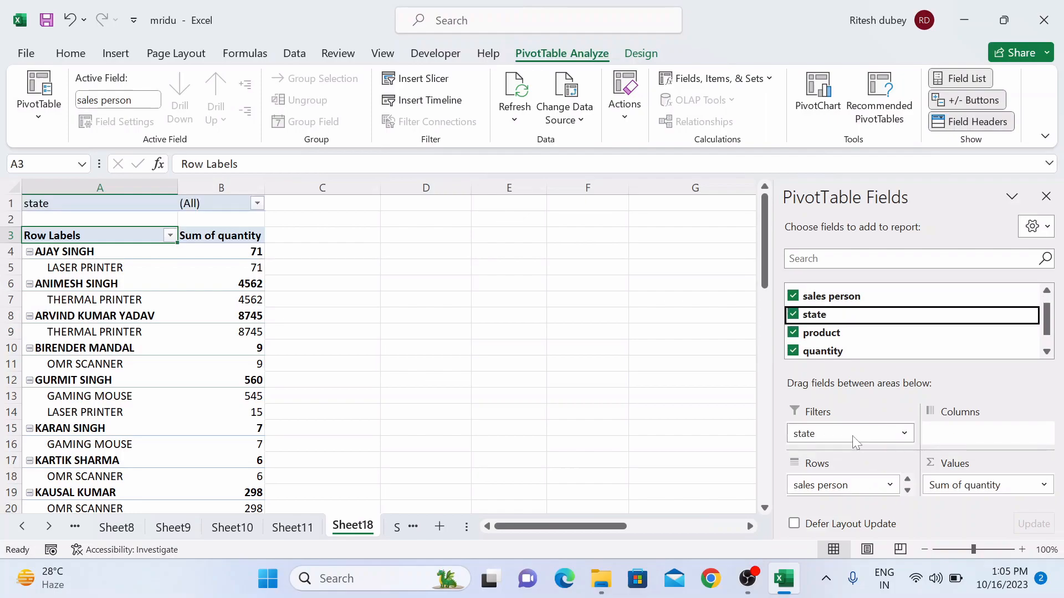
pyautogui.click(257, 204)
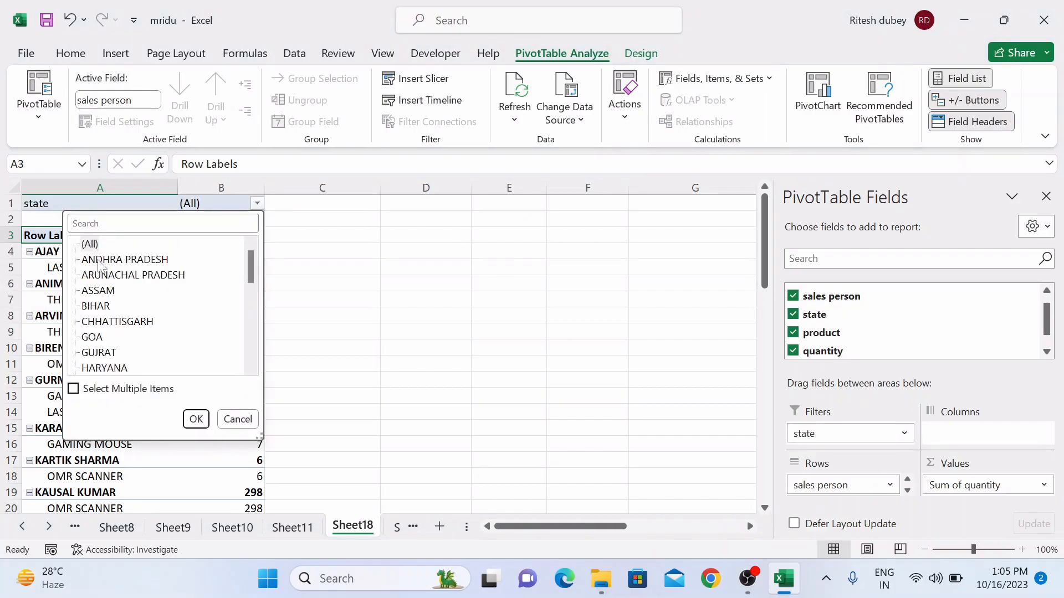
pyautogui.click(99, 263)
pyautogui.click(195, 418)
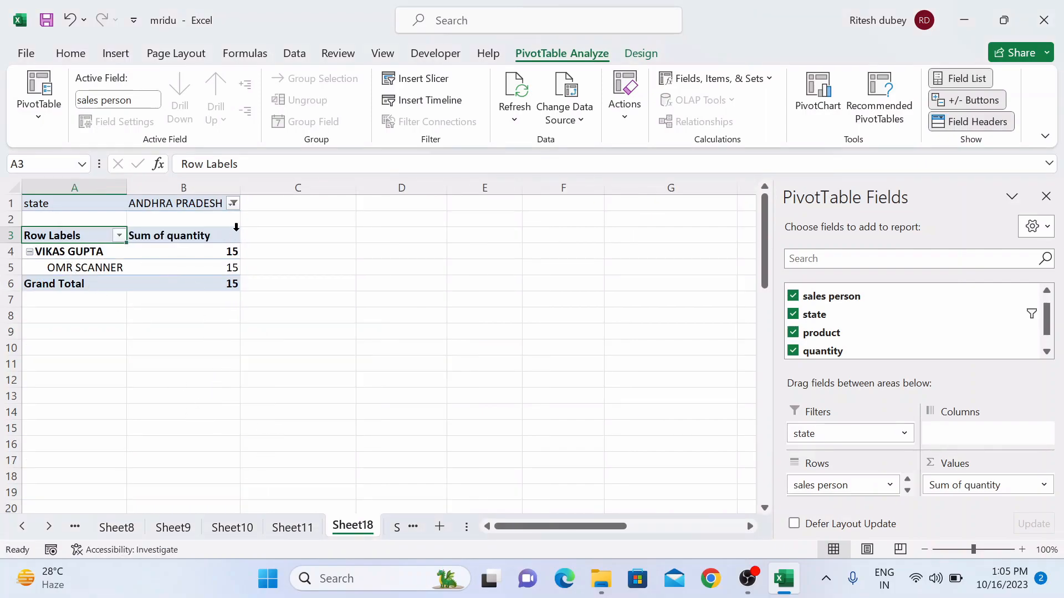
# - Change the PivotTable's state filter to ASSAM
pyautogui.click(233, 204)
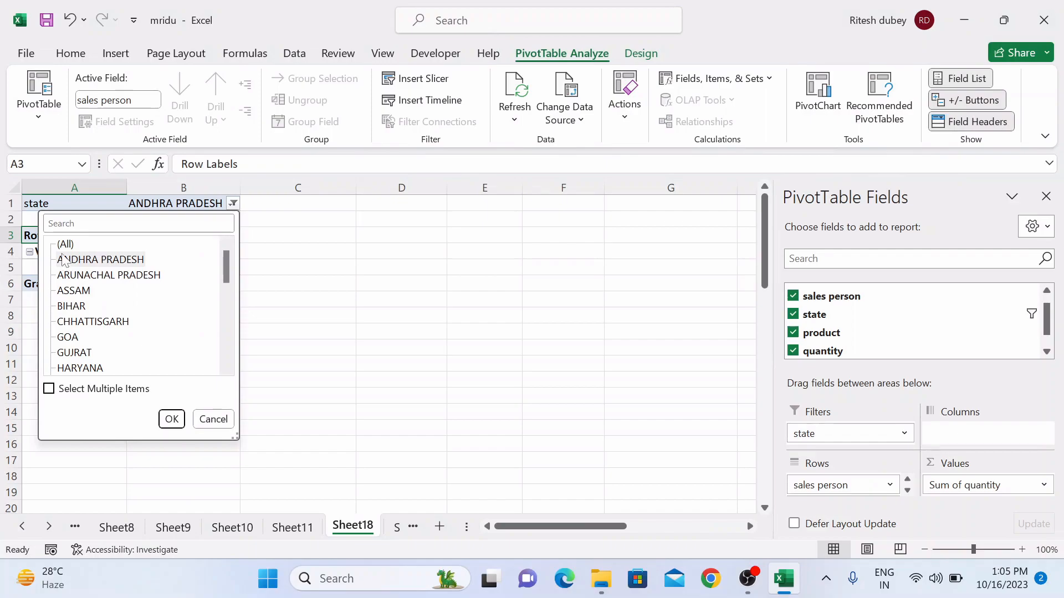
pyautogui.click(65, 292)
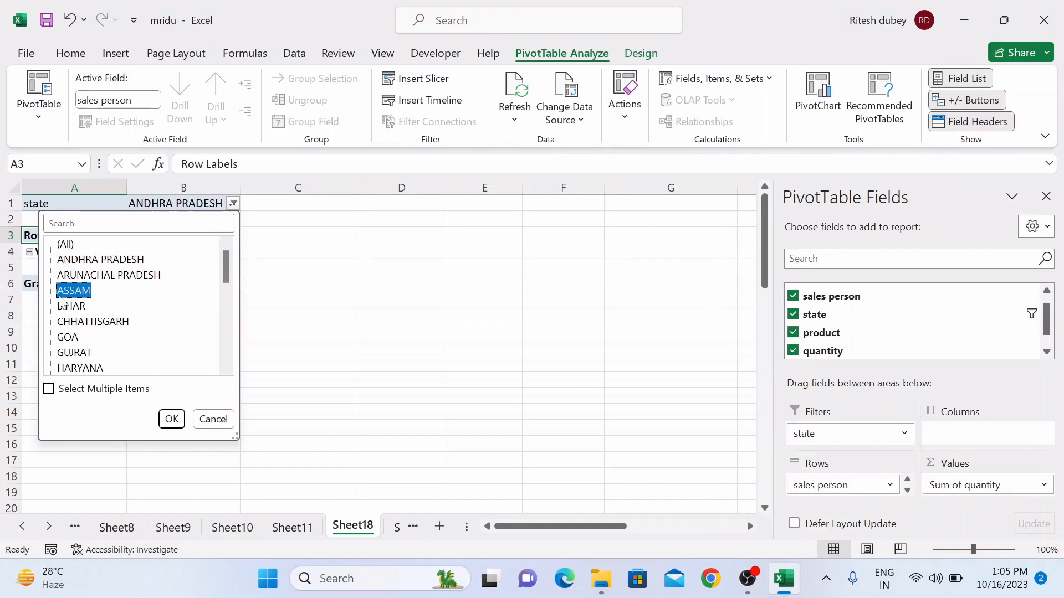
pyautogui.click(171, 419)
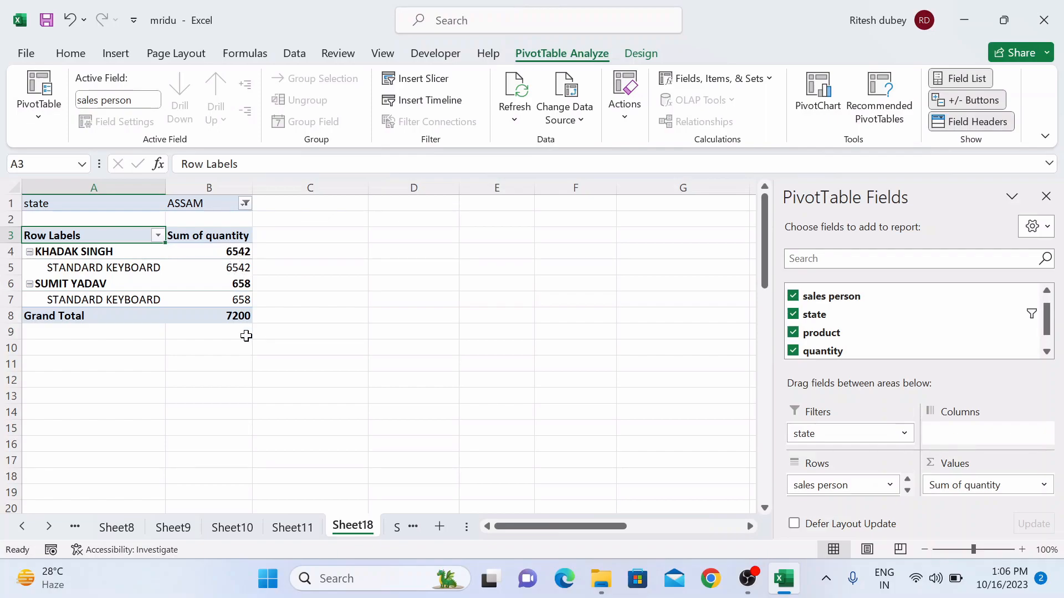
# - Delete the PivotTable worksheet Sheet18 permanently
pyautogui.rightClick(355, 534)
pyautogui.click(381, 316)
pyautogui.click(507, 333)
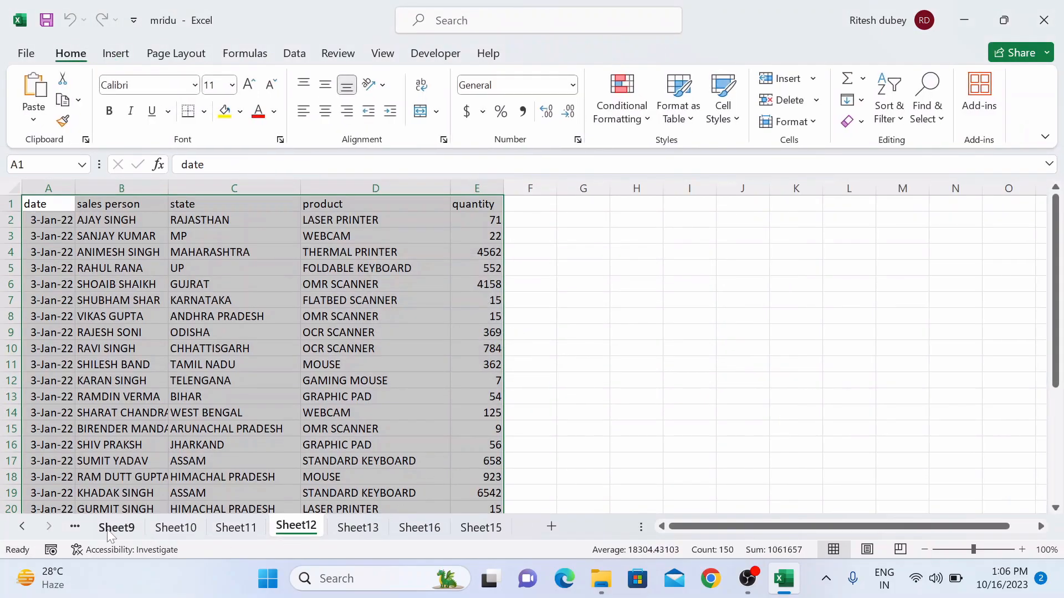
# - Go back through the workbook's worksheets to Sheet2 with the name, post and salary table
pyautogui.click(114, 529)
pyautogui.click(81, 528)
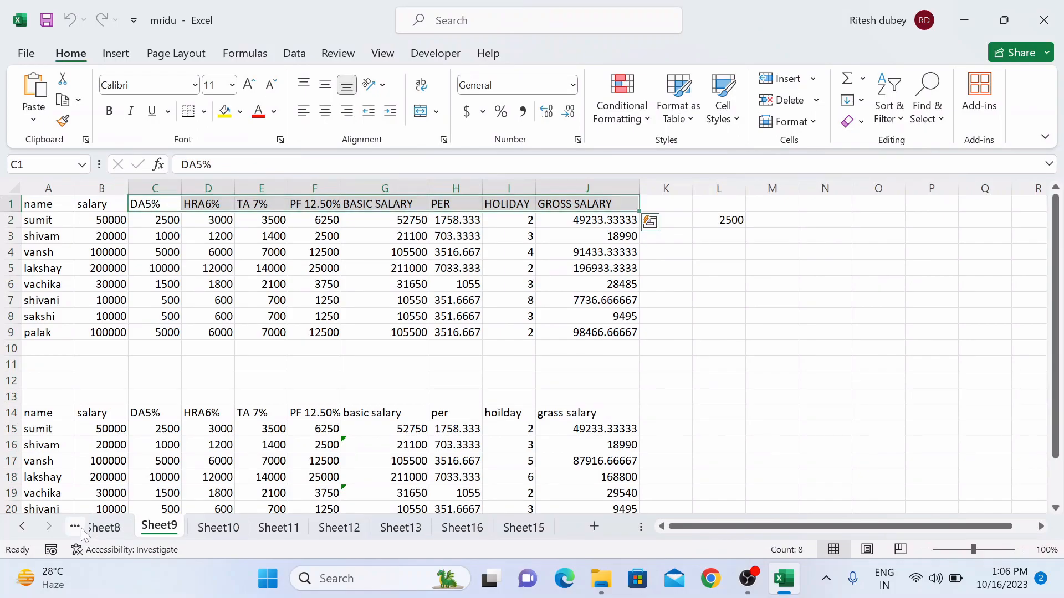
pyautogui.click(81, 528)
pyautogui.click(81, 528)
pyautogui.click(81, 528)
pyautogui.click(81, 528)
pyautogui.click(81, 527)
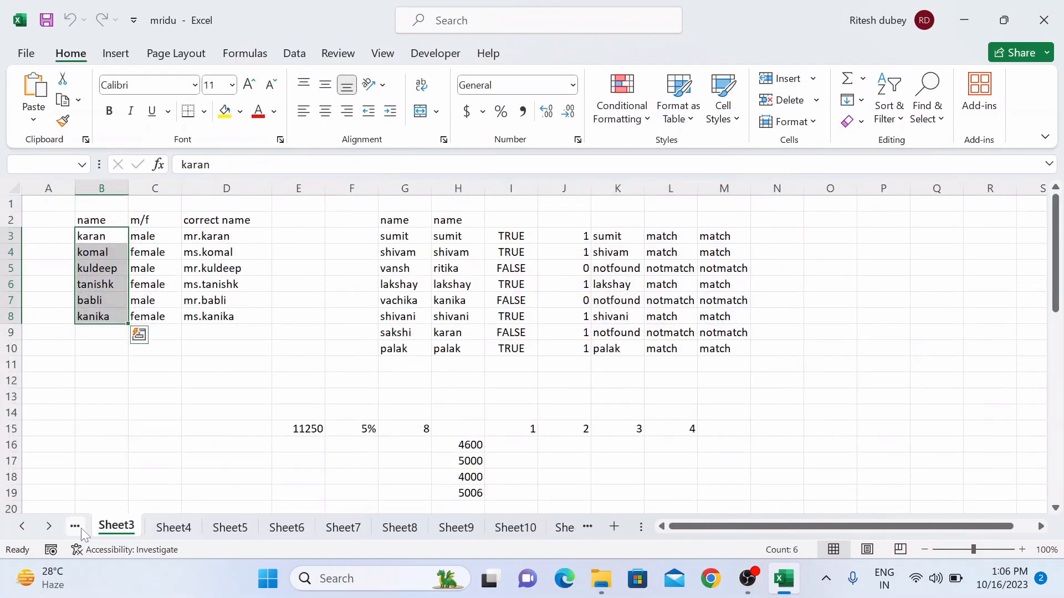
pyautogui.click(81, 528)
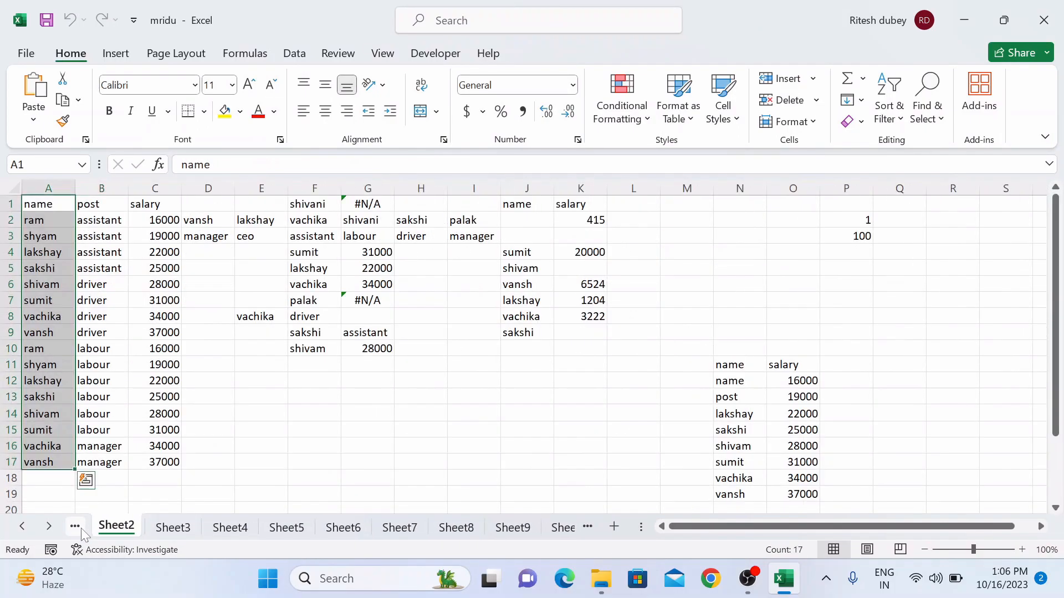
# - Insert a PivotTable from Sheet2!$A$1:$C$17 on a new worksheet with name in the rows and salary in the values
pyautogui.click(276, 448)
pyautogui.moveTo(40, 206); pyautogui.dragTo(169, 453)
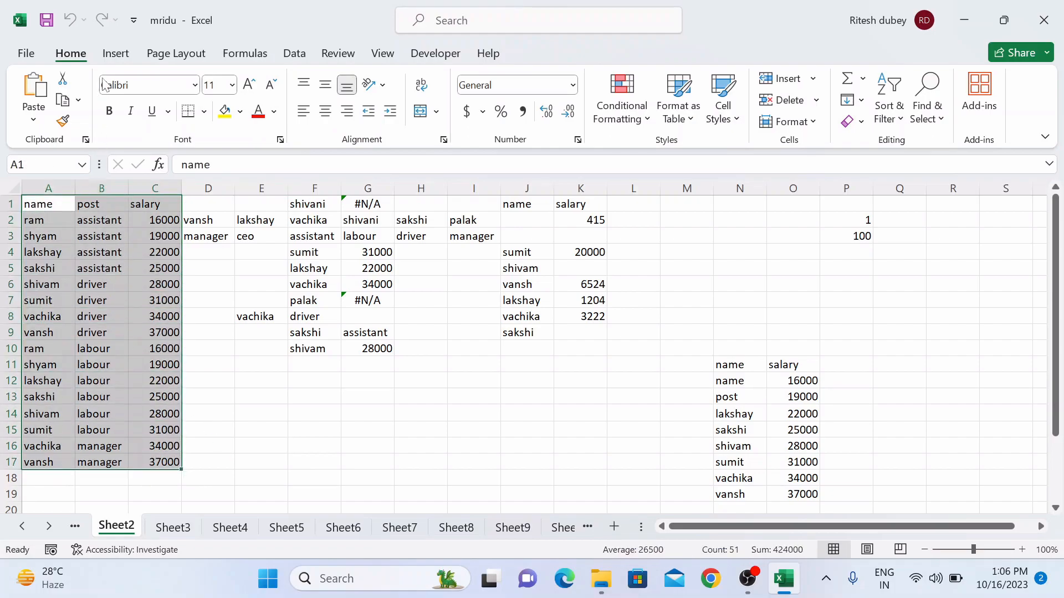
pyautogui.click(113, 54)
pyautogui.click(40, 111)
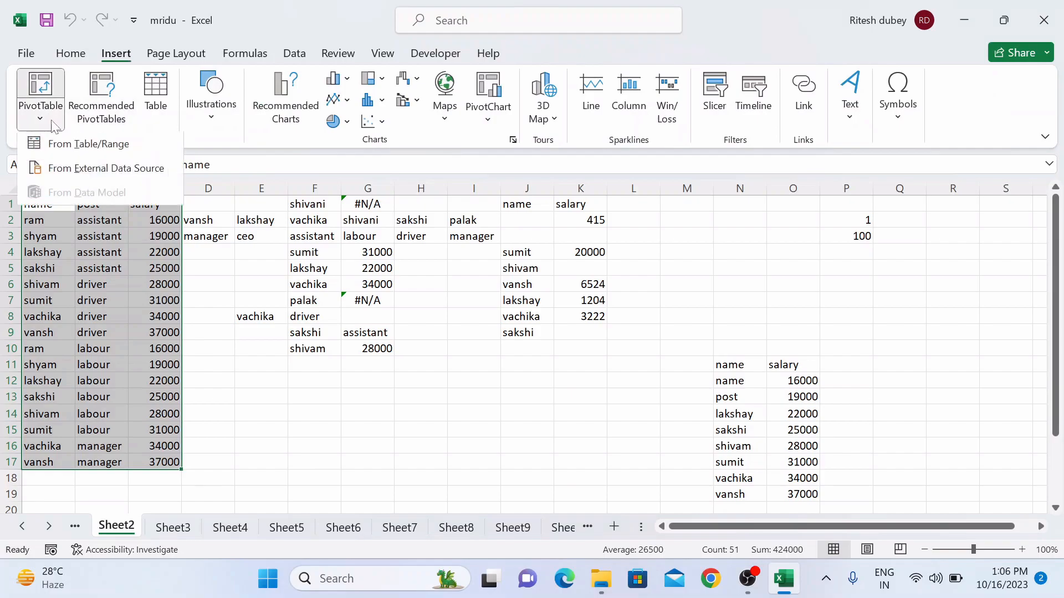
pyautogui.click(66, 146)
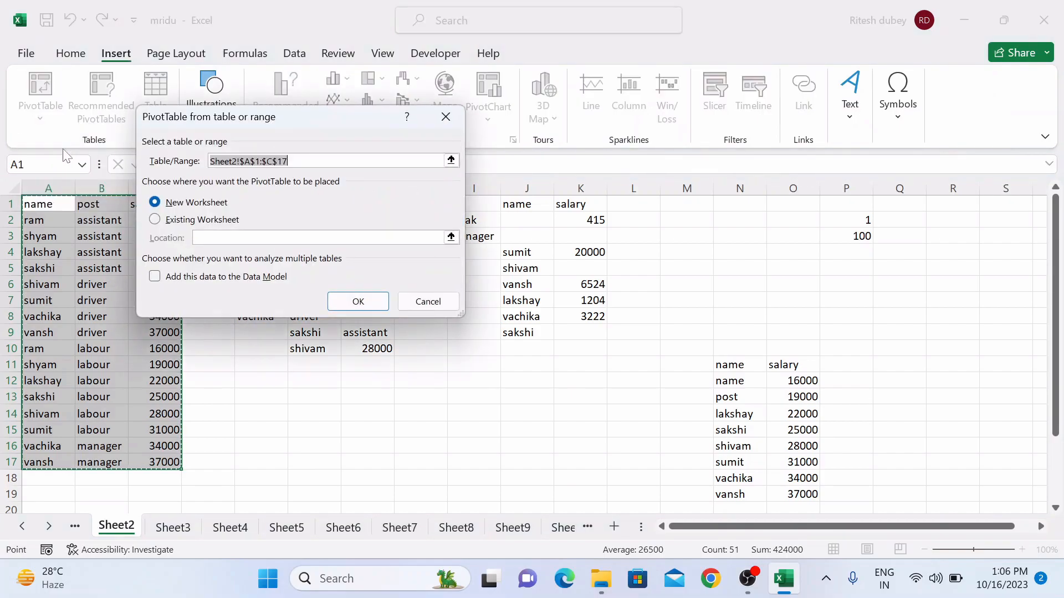
pyautogui.click(361, 301)
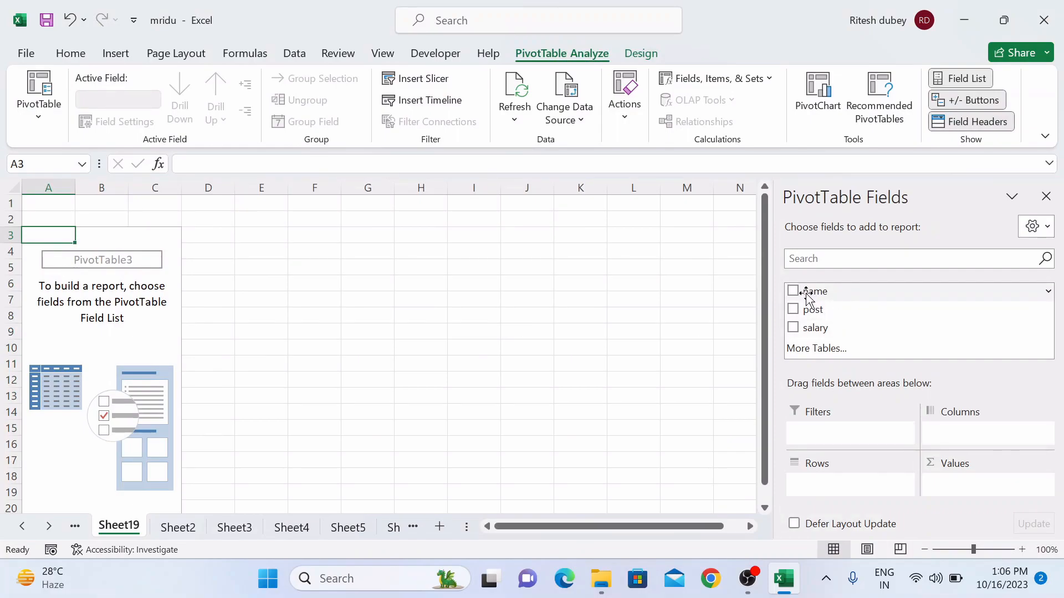
pyautogui.click(793, 293)
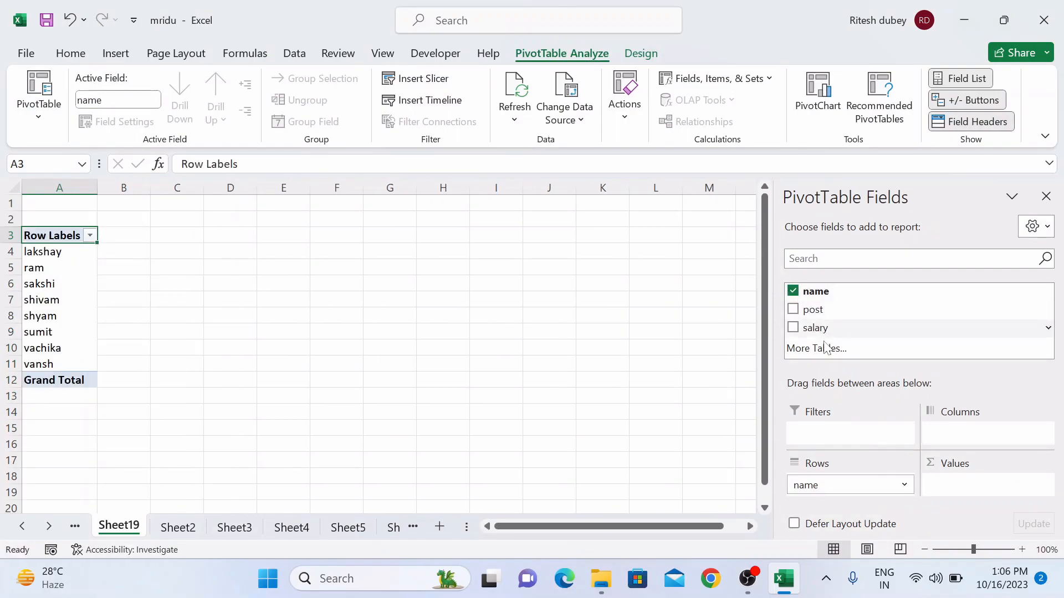
pyautogui.moveTo(813, 328); pyautogui.dragTo(951, 490)
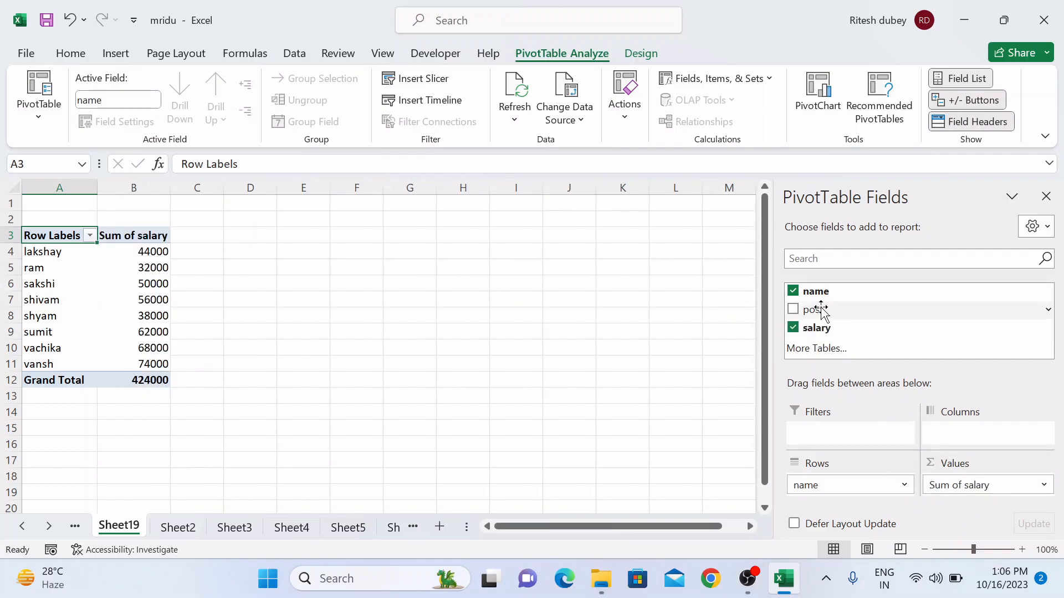
# - Try the post field in the rows below name and remove it again
pyautogui.moveTo(812, 311); pyautogui.dragTo(852, 489)
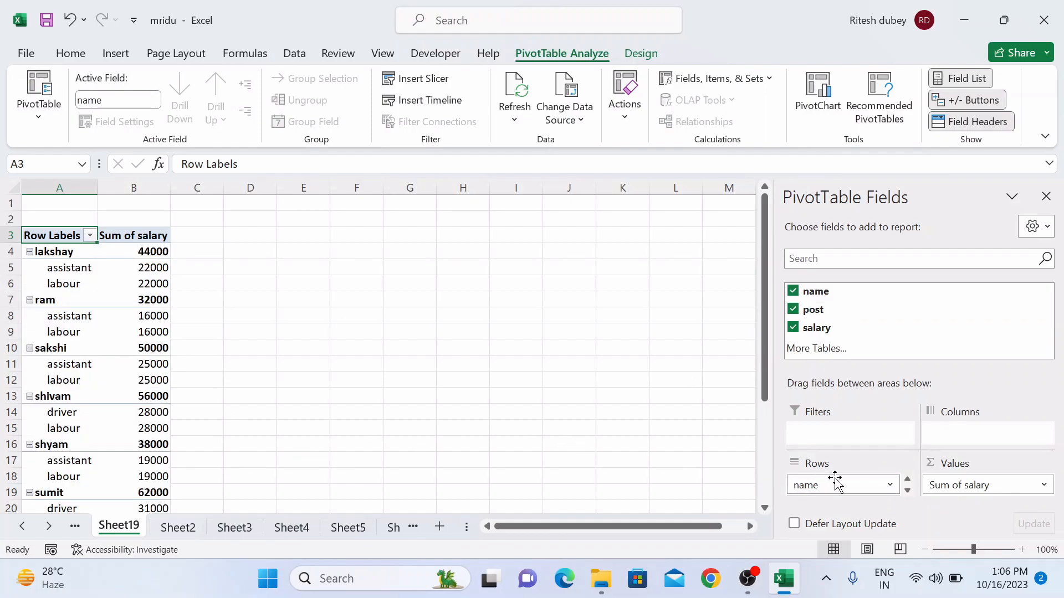
pyautogui.click(880, 484)
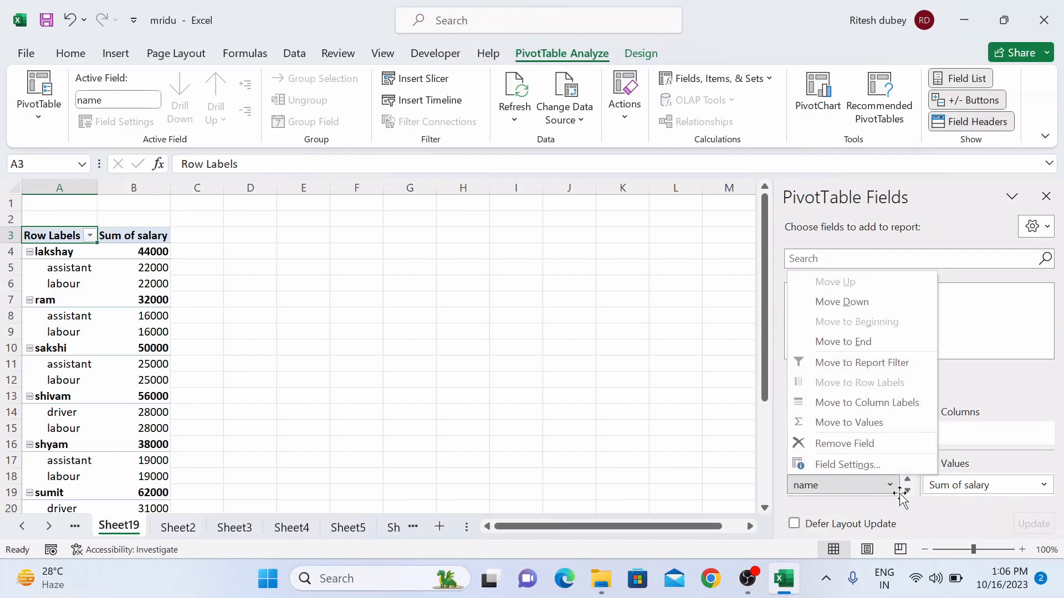
pyautogui.click(909, 491)
pyautogui.click(859, 492)
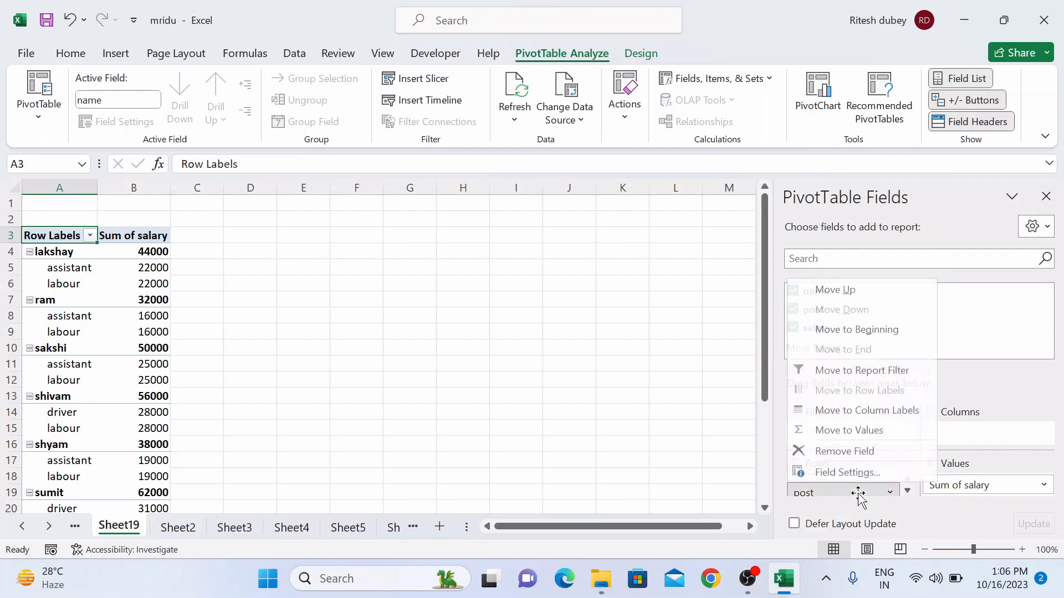
pyautogui.click(854, 453)
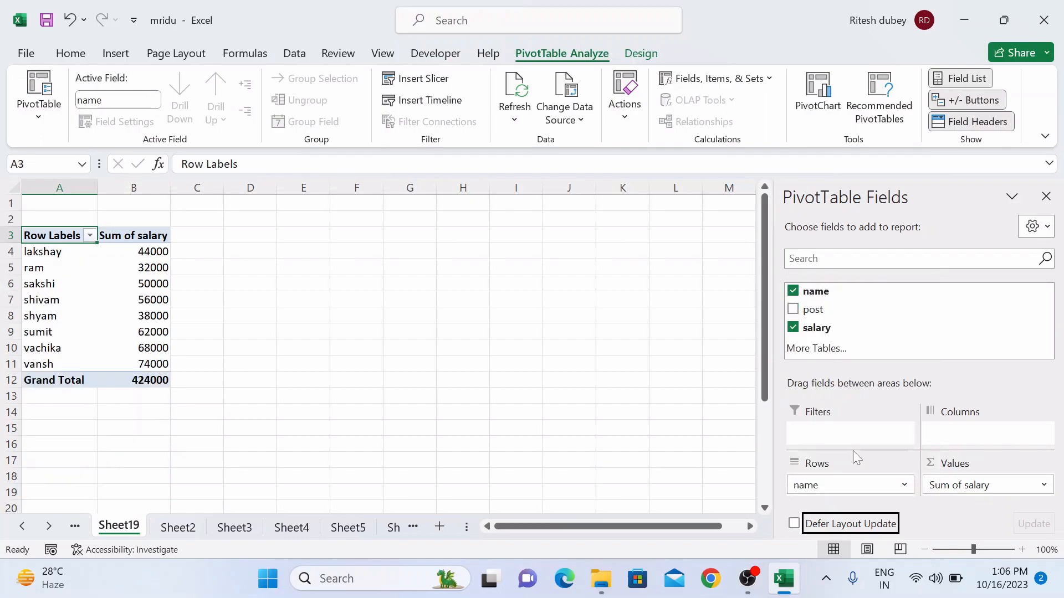
pyautogui.click(793, 310)
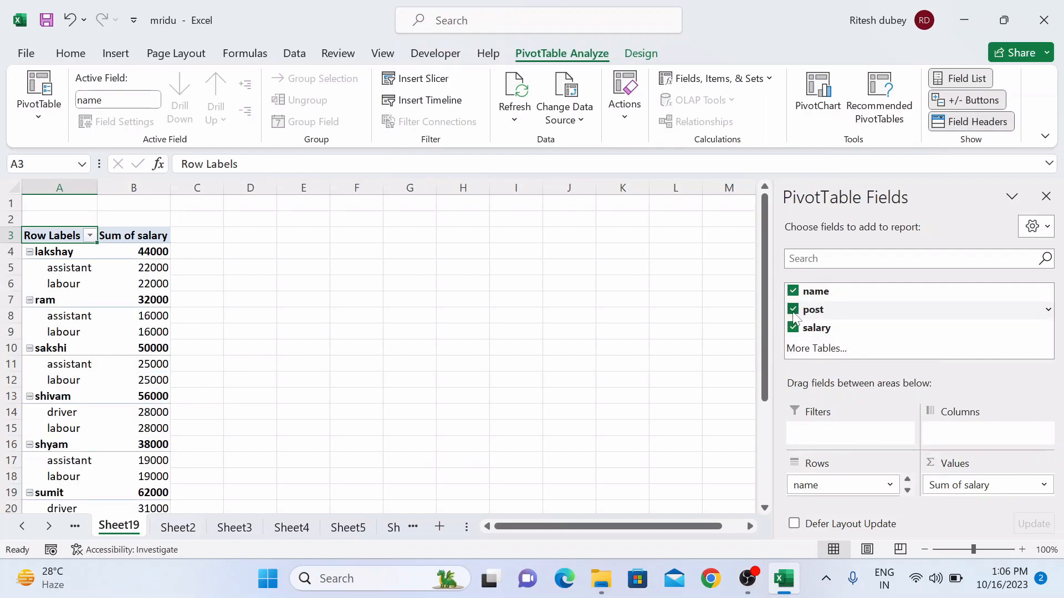
pyautogui.click(794, 311)
# - Add the post field to the report filters and filter the PivotTable to labour
pyautogui.moveTo(805, 309); pyautogui.dragTo(882, 447)
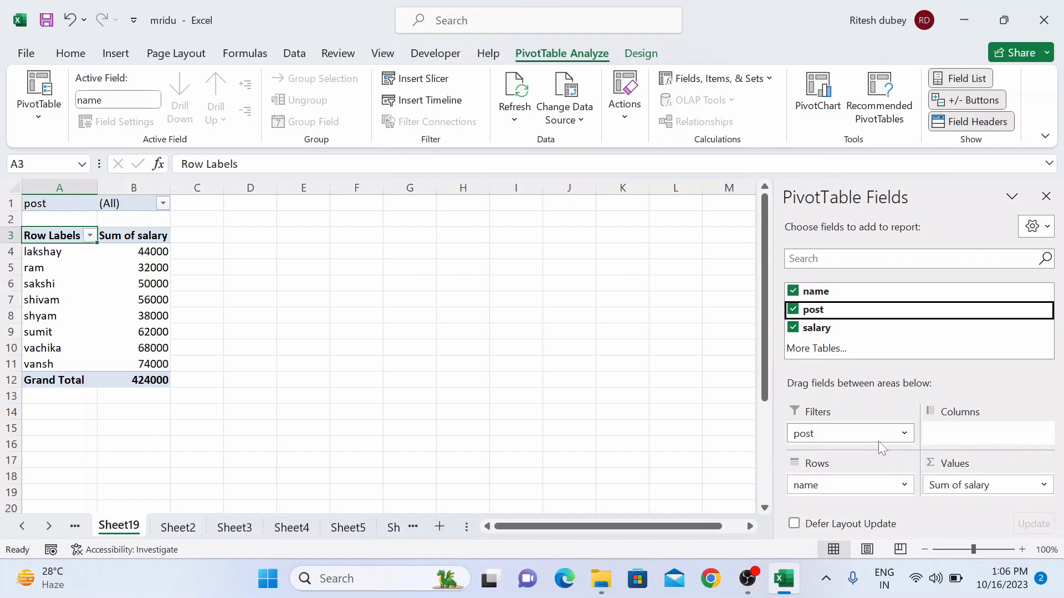
pyautogui.click(163, 204)
pyautogui.click(33, 292)
pyautogui.click(131, 421)
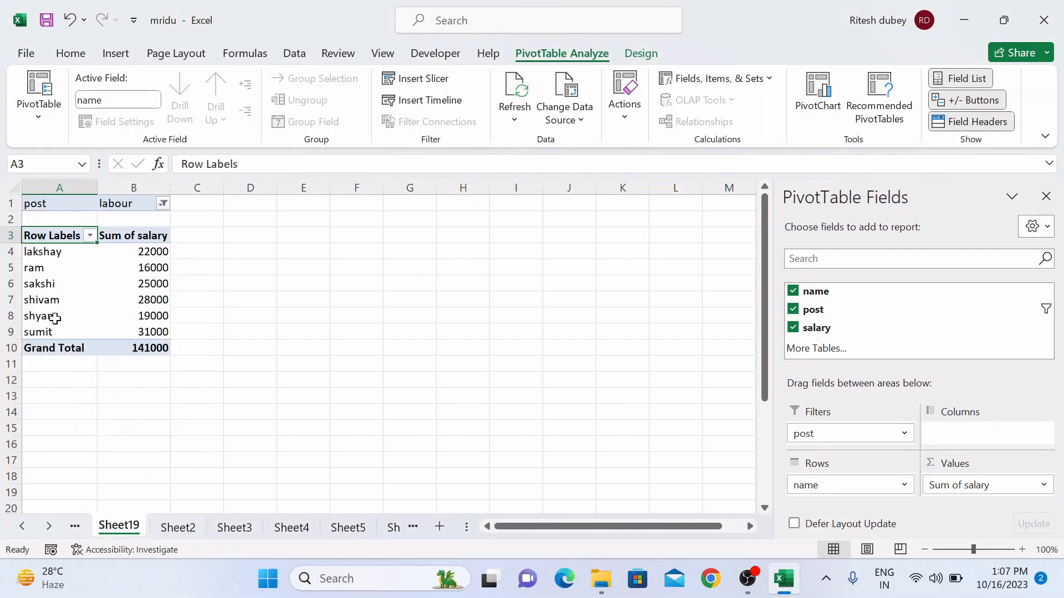
# - Change the PivotTable's post filter to assistant
pyautogui.click(164, 205)
pyautogui.click(38, 260)
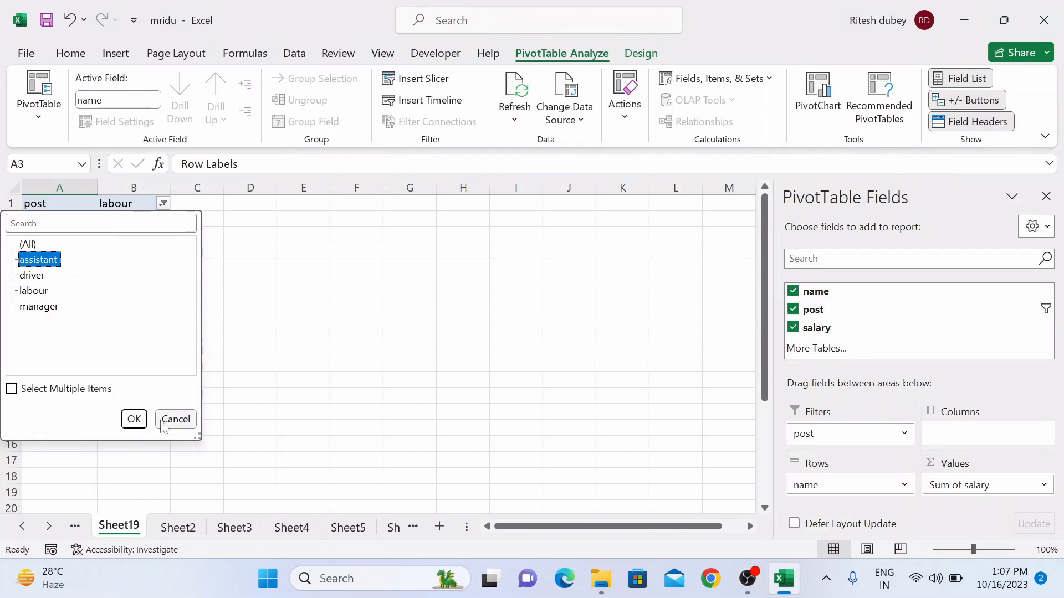
pyautogui.click(134, 419)
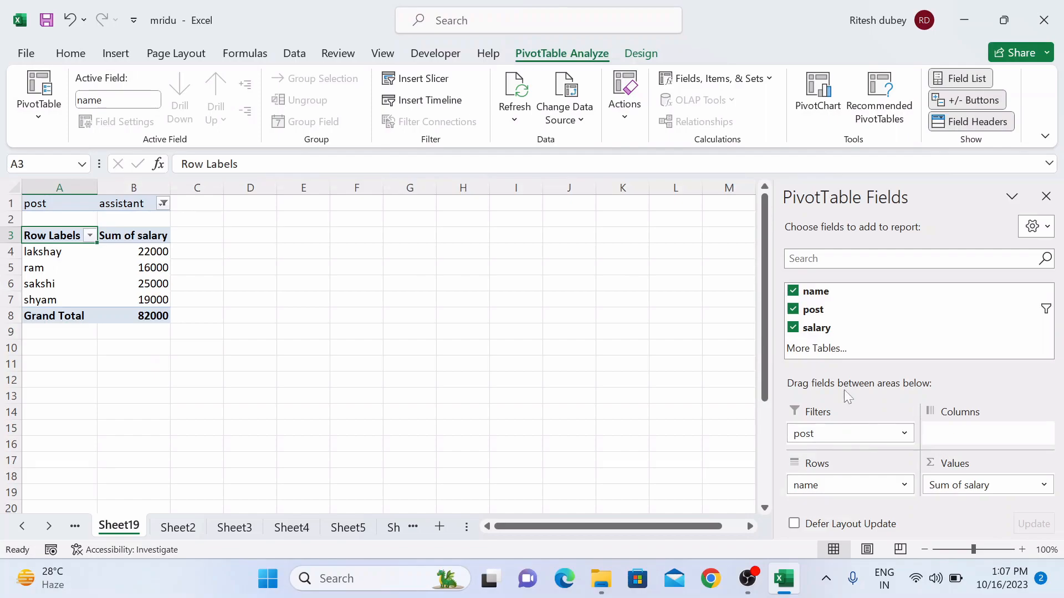
# - Delete the PivotTable worksheet Sheet19 permanently
pyautogui.rightClick(107, 528)
pyautogui.click(148, 315)
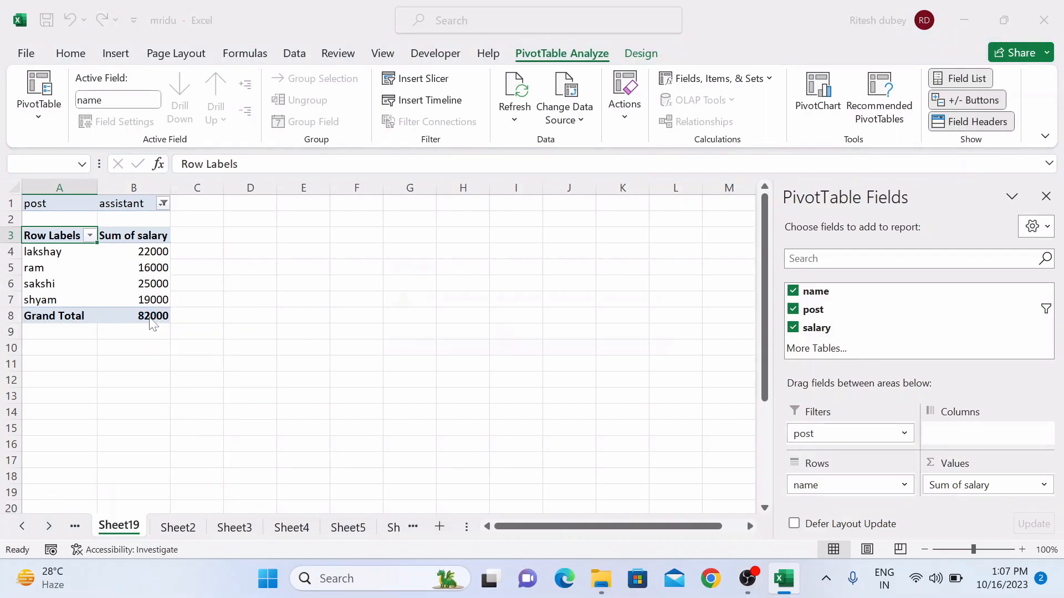
pyautogui.click(520, 339)
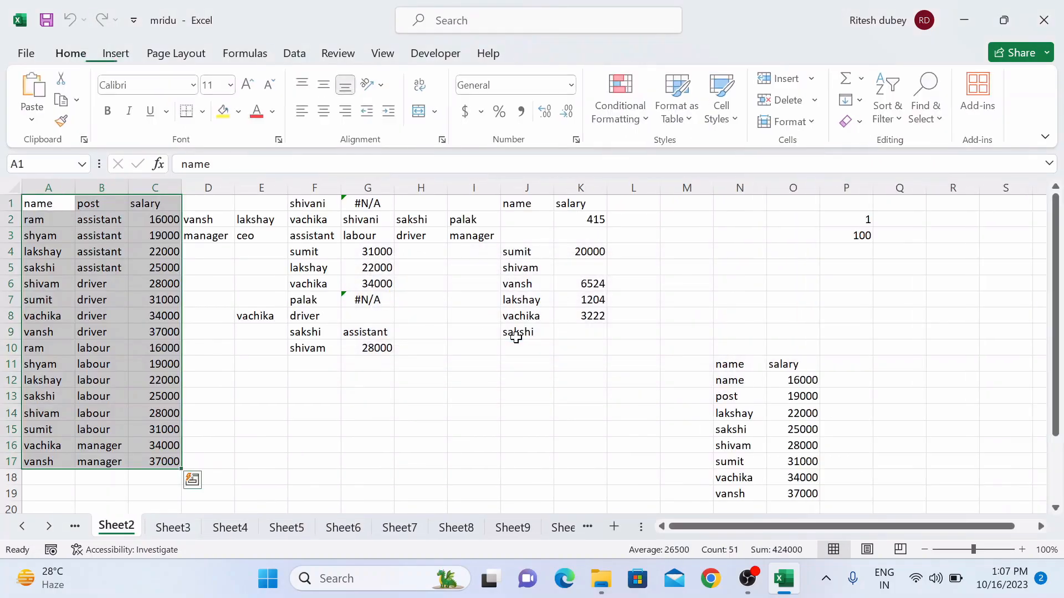
# - Go to Sheet12 with the sales data by date, sales person, state, product and quantity
pyautogui.click(569, 531)
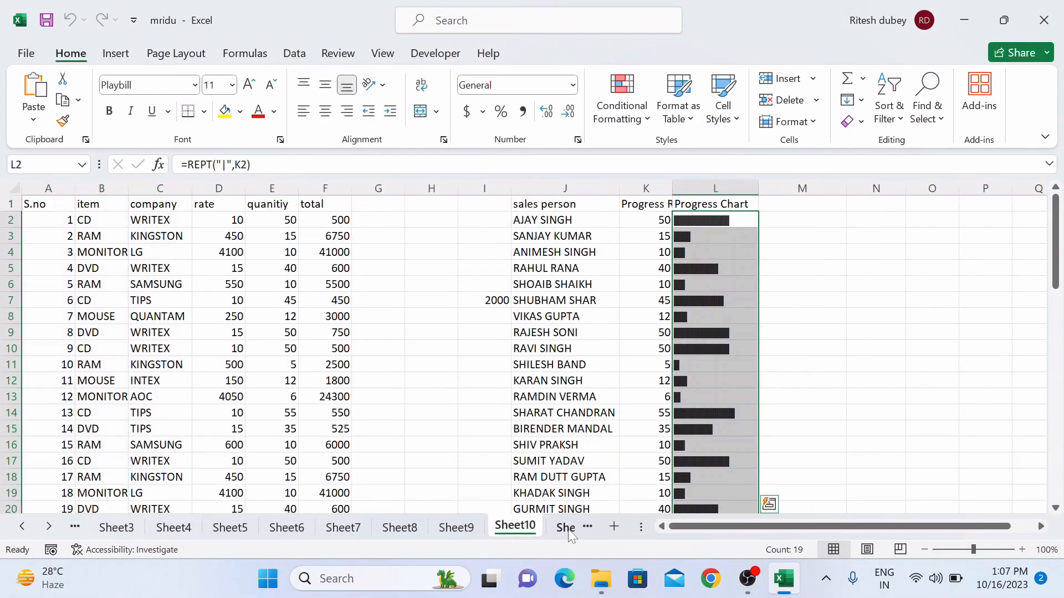
pyautogui.click(562, 528)
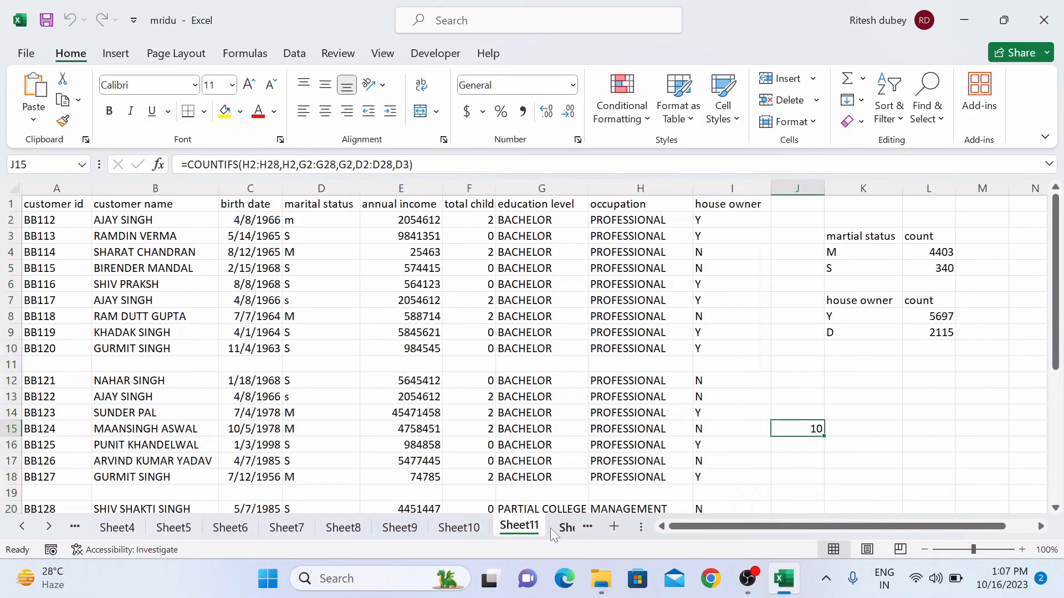
pyautogui.click(563, 529)
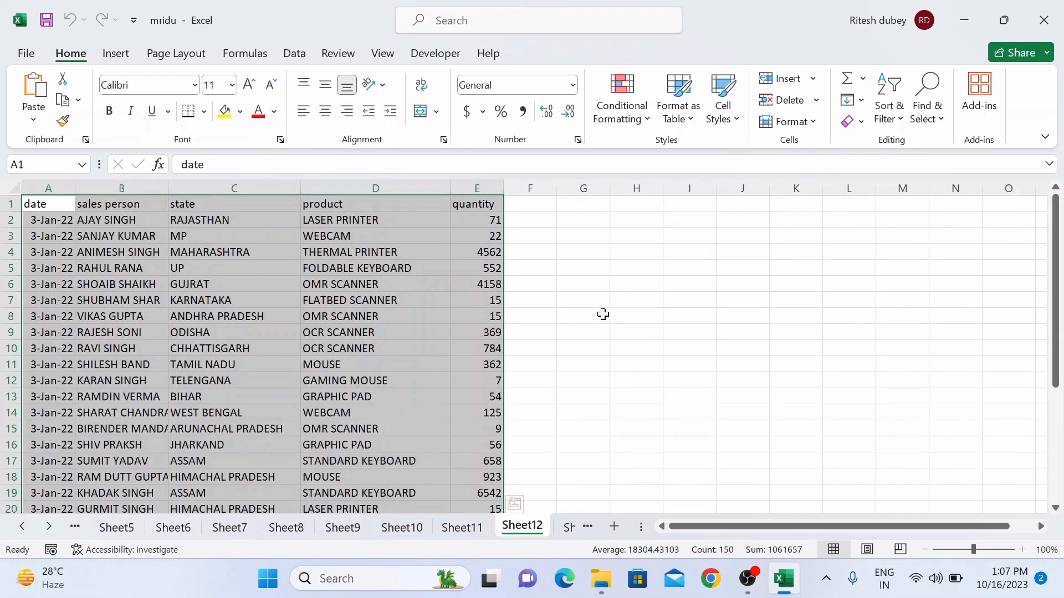
# - Start a VLOOKUP formula in cell G5 with F5 as the lookup value
pyautogui.click(589, 270)
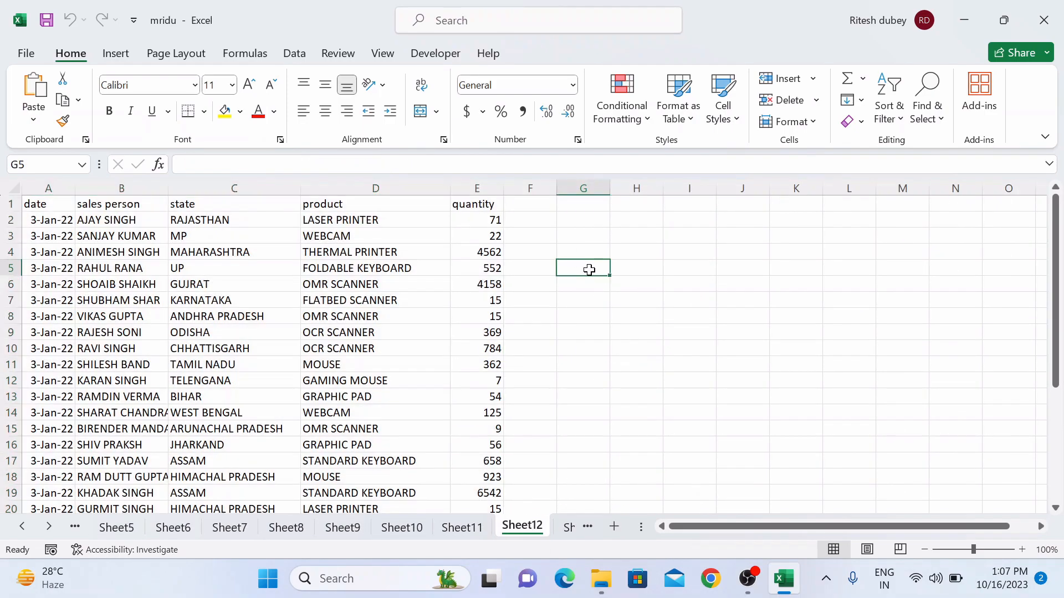
pyautogui.write('=vlook')
pyautogui.press('Tab')
pyautogui.press('Left')
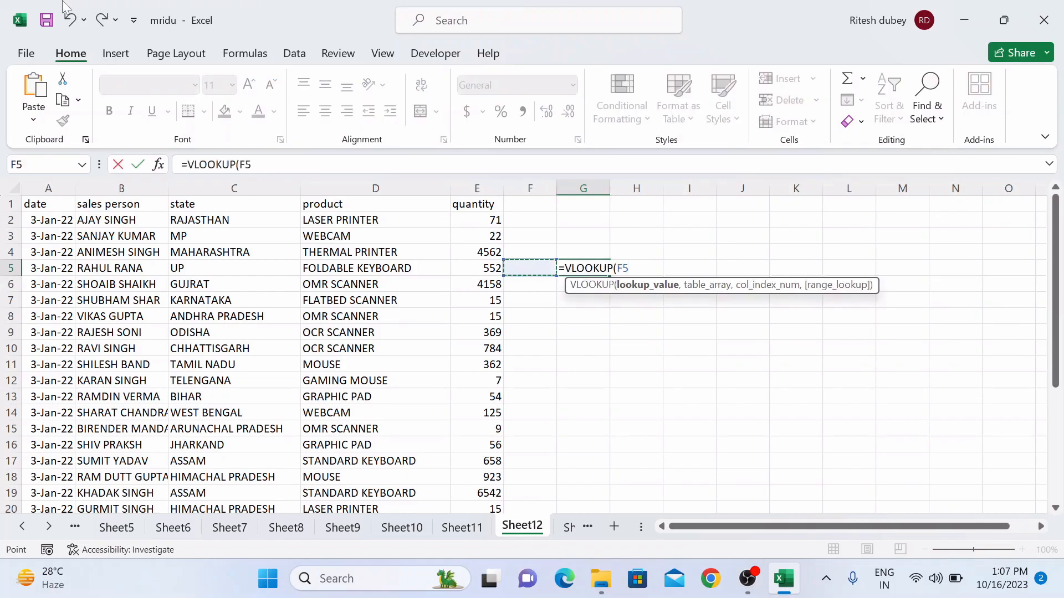
# - Set the VLOOKUP's table array to B1:E30, from the sales person column through the quantity column
pyautogui.write(',')
pyautogui.press('Left')
pyautogui.press('Left')
pyautogui.press('Left')
pyautogui.press('Left')
pyautogui.press('Left')
pyautogui.press('Left')
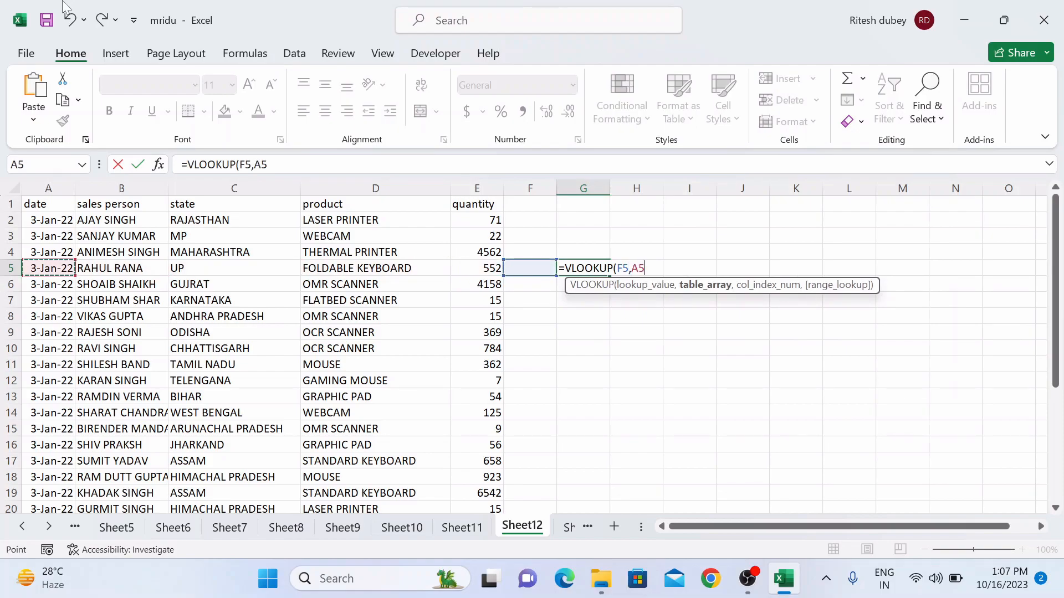
pyautogui.press('Right')
pyautogui.press('Up')
pyautogui.press('Up')
pyautogui.press('Up')
pyautogui.press('Up')
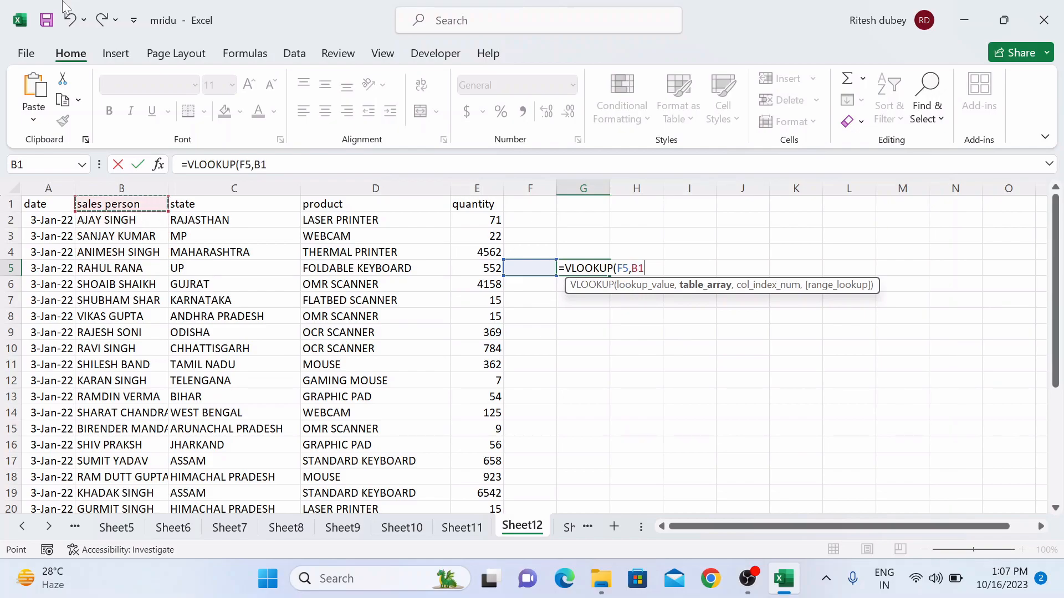
pyautogui.hotkey('ctrl', 'shift', 'Down')
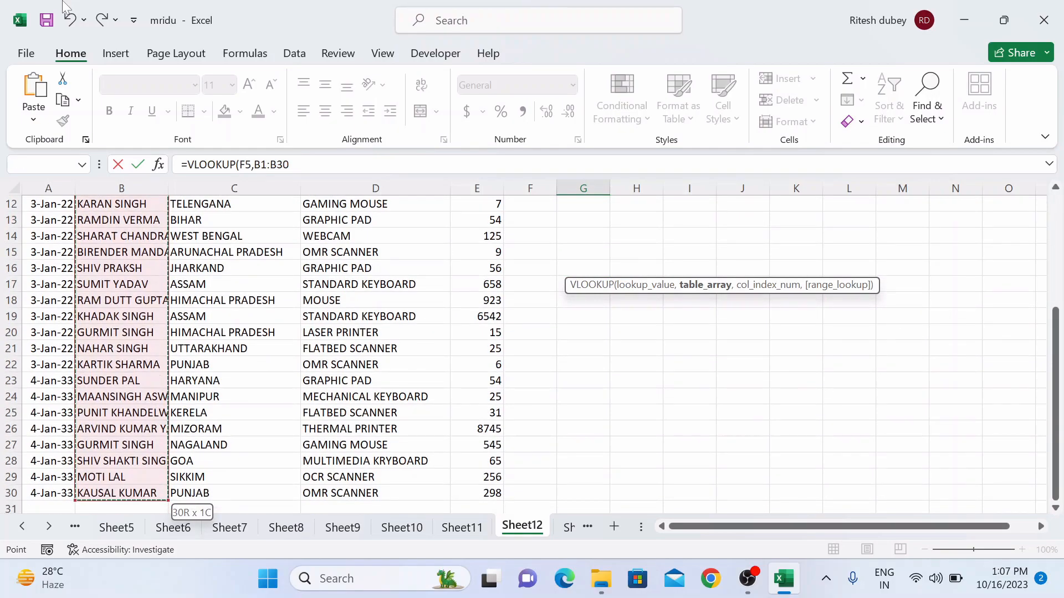
pyautogui.hotkey('ctrl', 'shift', 'Right')
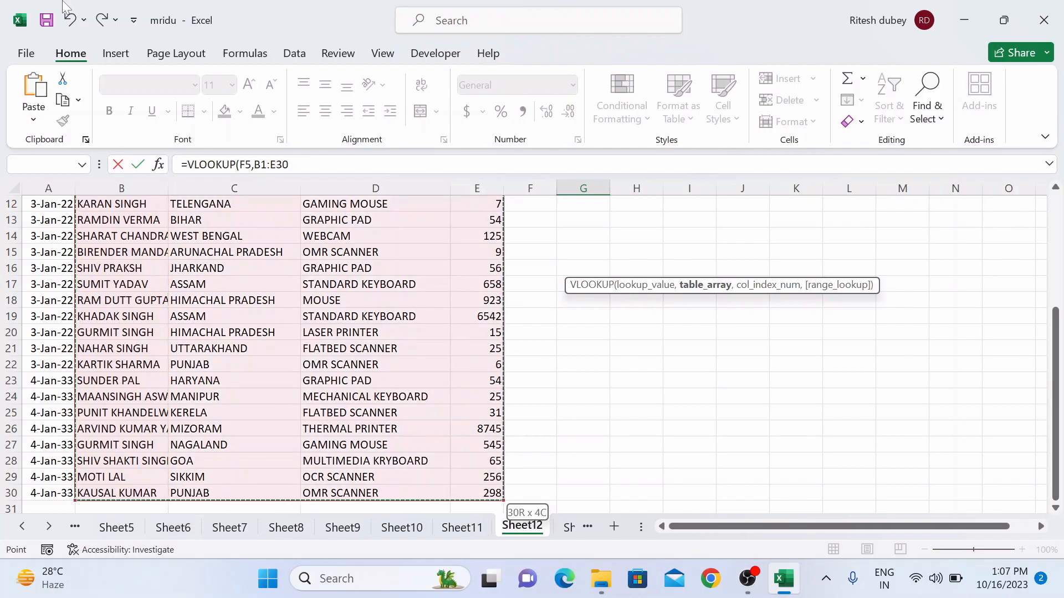
pyautogui.moveTo(1055, 359); pyautogui.dragTo(1061, 221)
pyautogui.write(',')
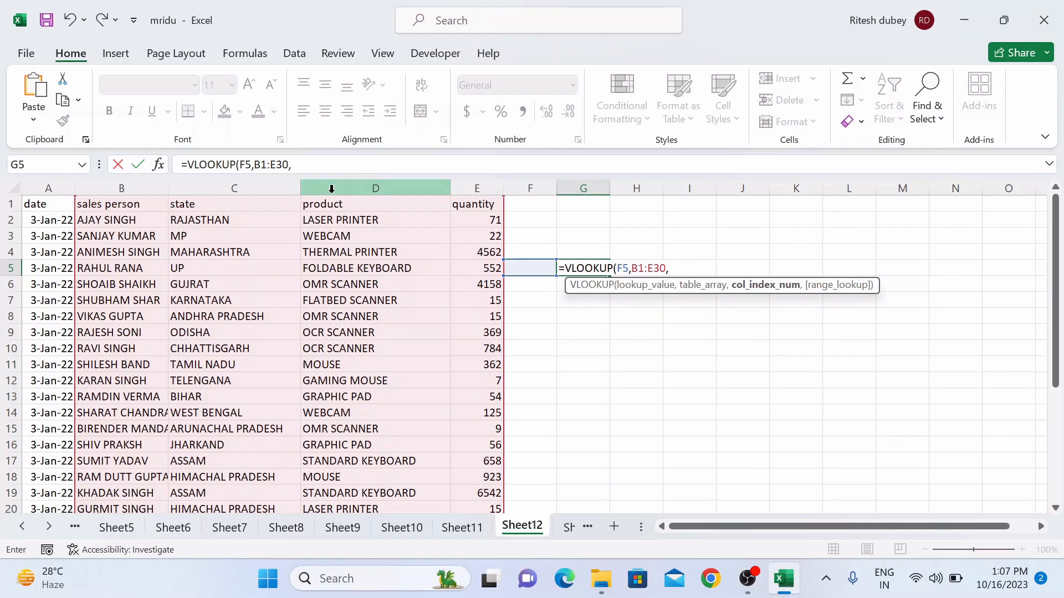
# - Complete the VLOOKUP in G5 with column index 2 and range lookup 0
pyautogui.write('2,0')
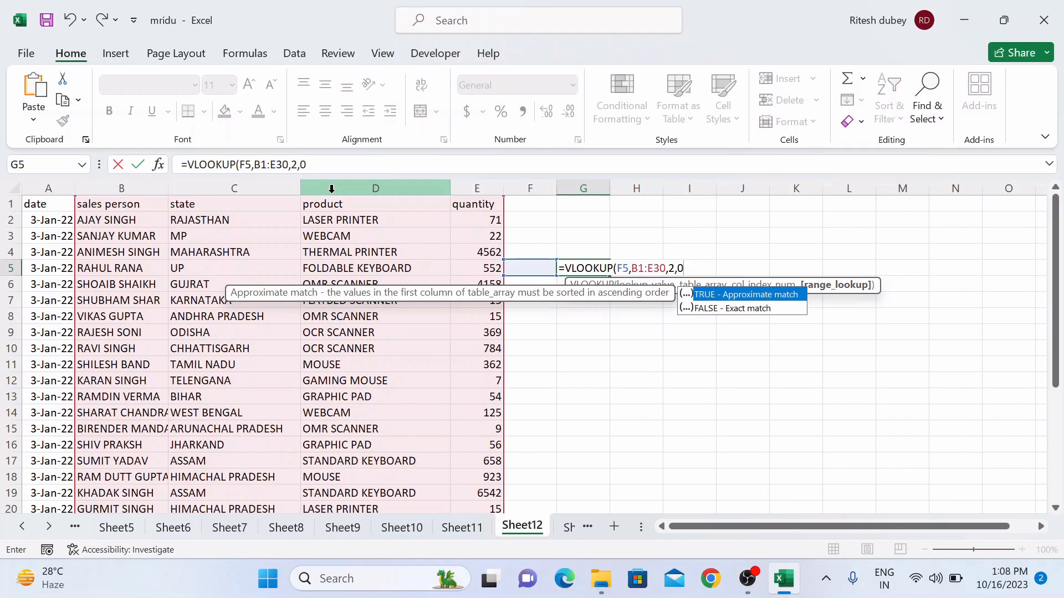
pyautogui.write(')')
pyautogui.press('Return')
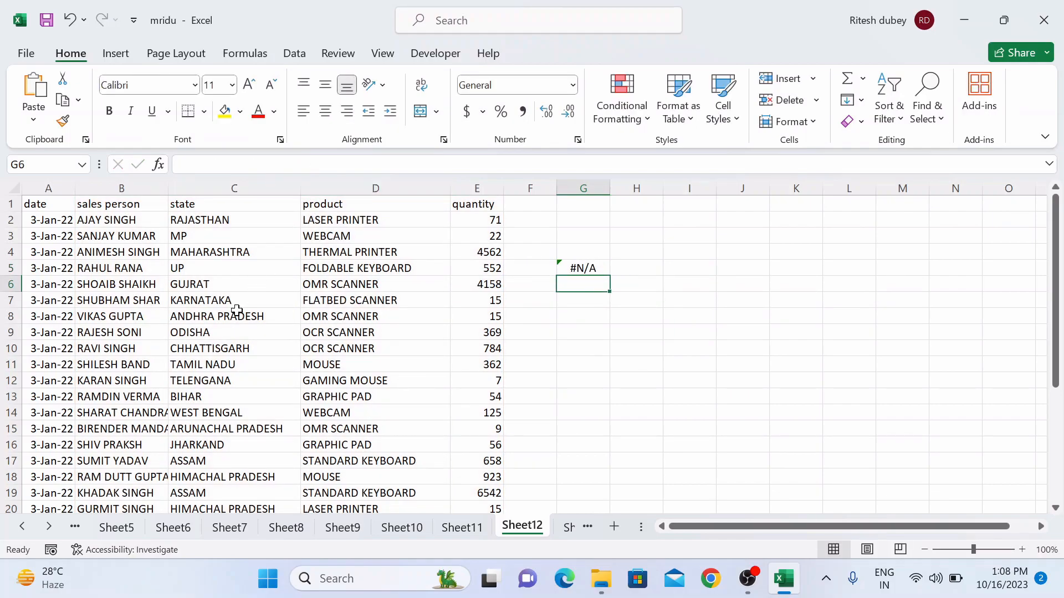
# - Copy the sales person's name from cell B5 into lookup cell F5 and slightly widen column F
pyautogui.click(113, 270)
pyautogui.hotkey('ctrl', 'c')
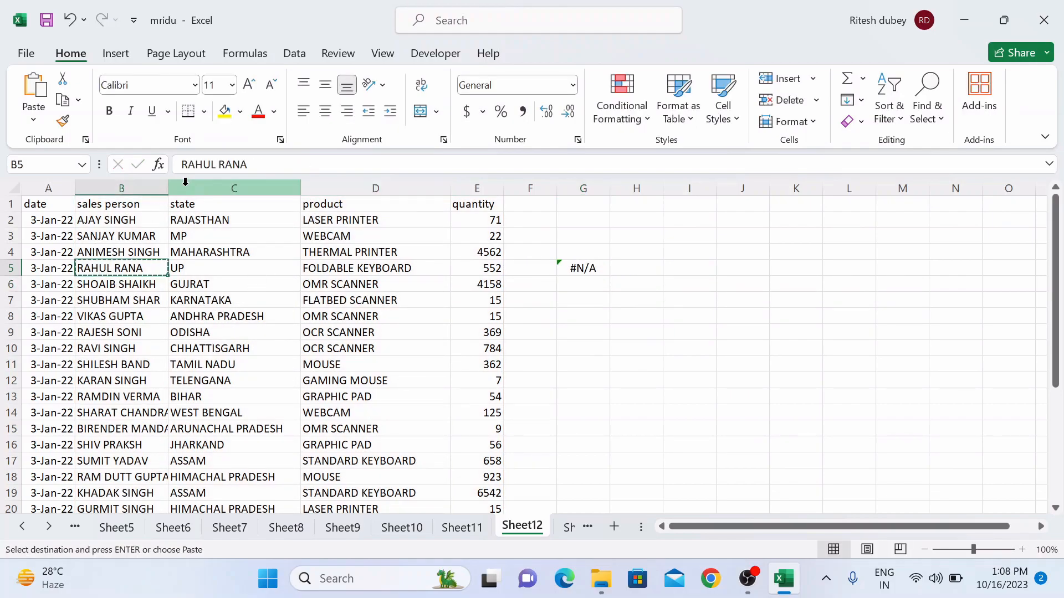
pyautogui.press('Right')
pyautogui.press('Right')
pyautogui.press('Right')
pyautogui.press('Right')
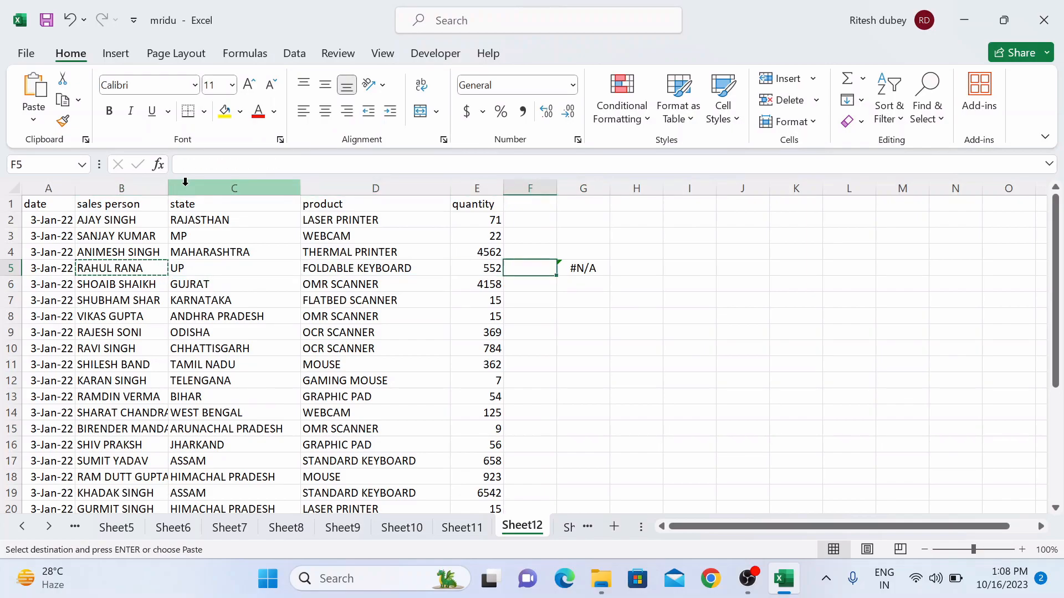
pyautogui.hotkey('ctrl', 'v')
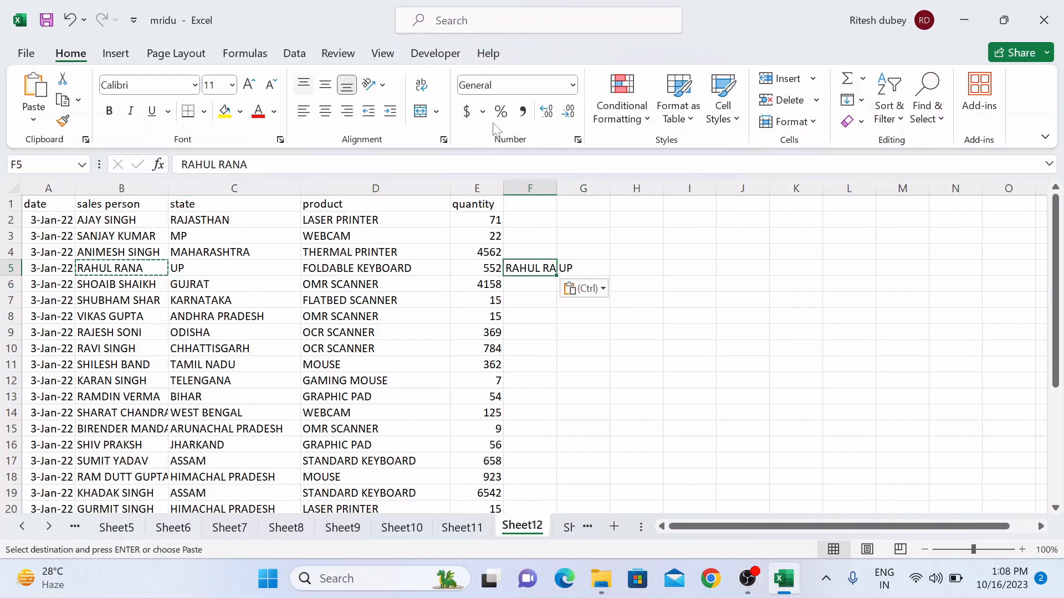
pyautogui.moveTo(557, 188); pyautogui.dragTo(558, 188)
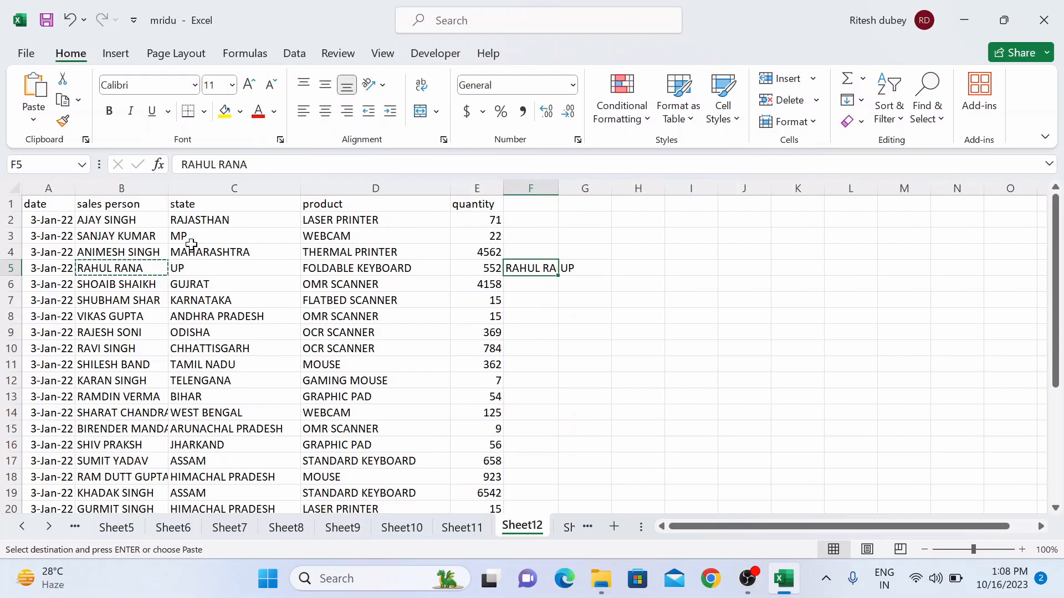
# - Change the column index of the VLOOKUP formula in G5 to 3
pyautogui.click(585, 272)
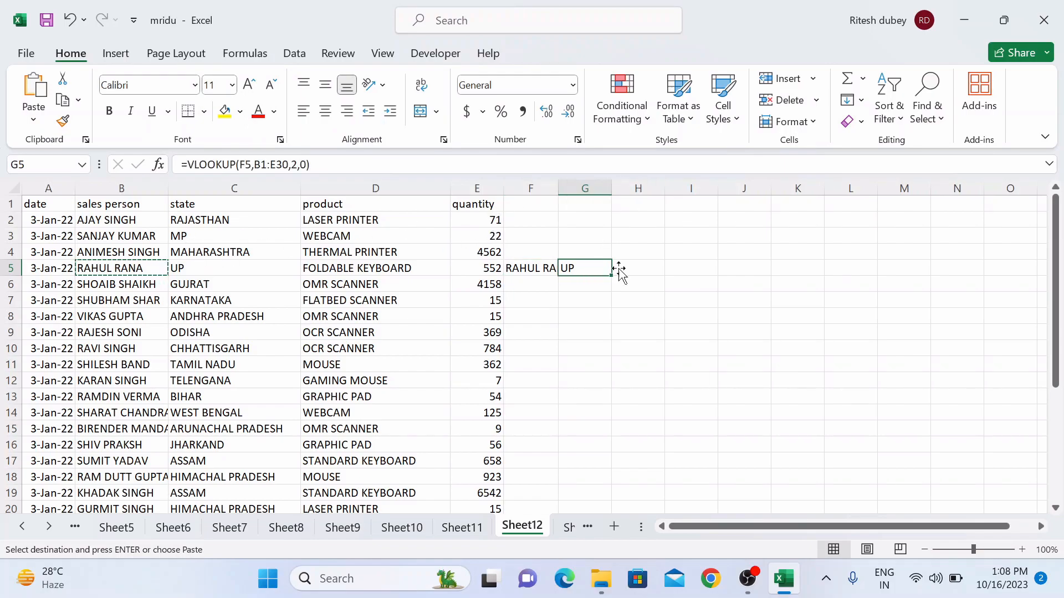
pyautogui.click(297, 165)
pyautogui.press('BackSpace')
pyautogui.write('3')
pyautogui.press('Return')
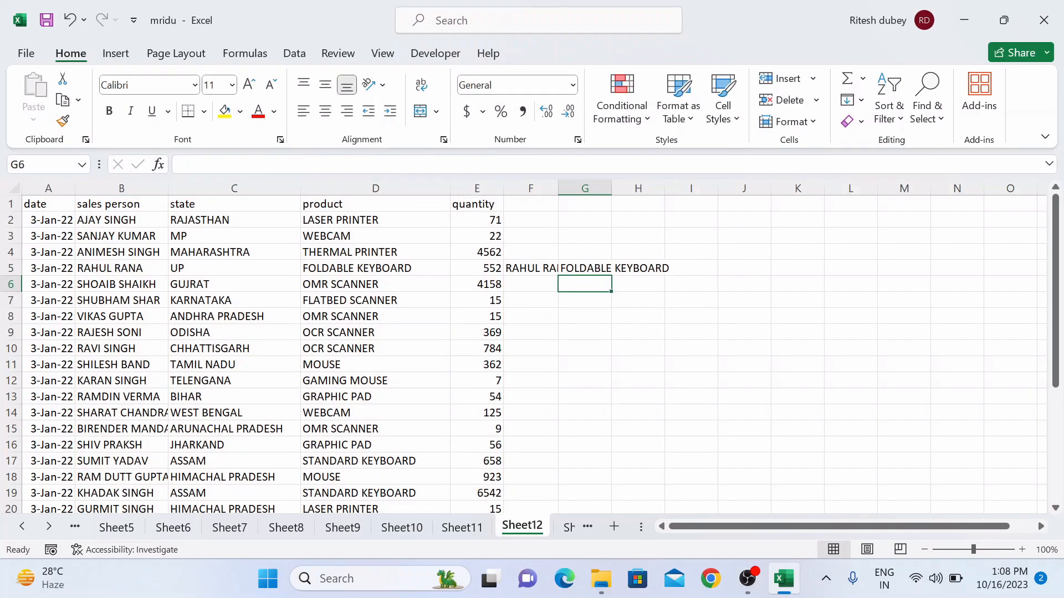
pyautogui.press('Up')
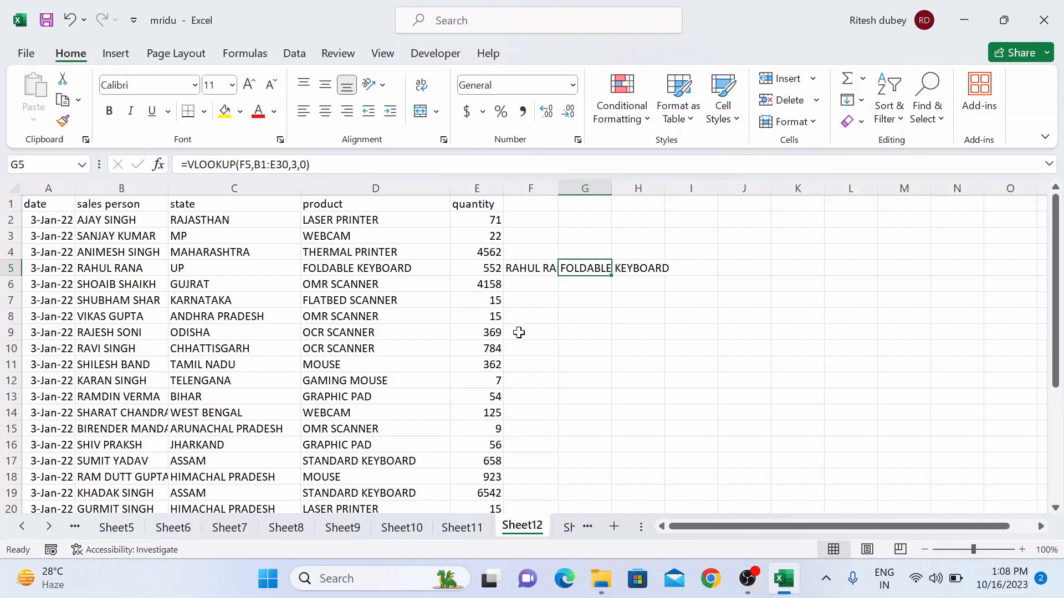
# - Try a copy of the G5 VLOOKUP in H5 with column index 4, and clear H5 again
pyautogui.click(639, 268)
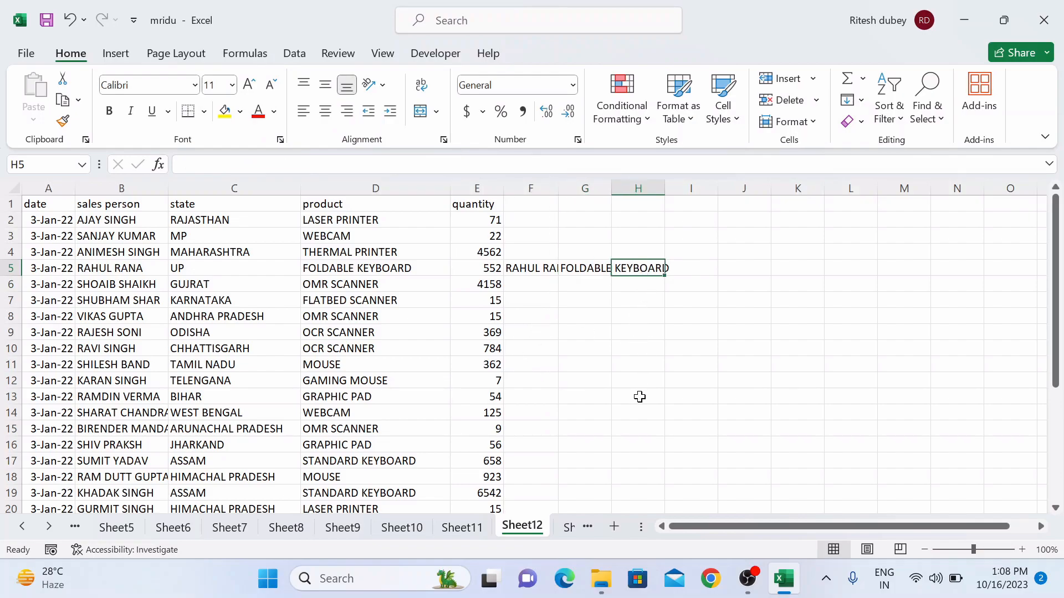
pyautogui.click(576, 268)
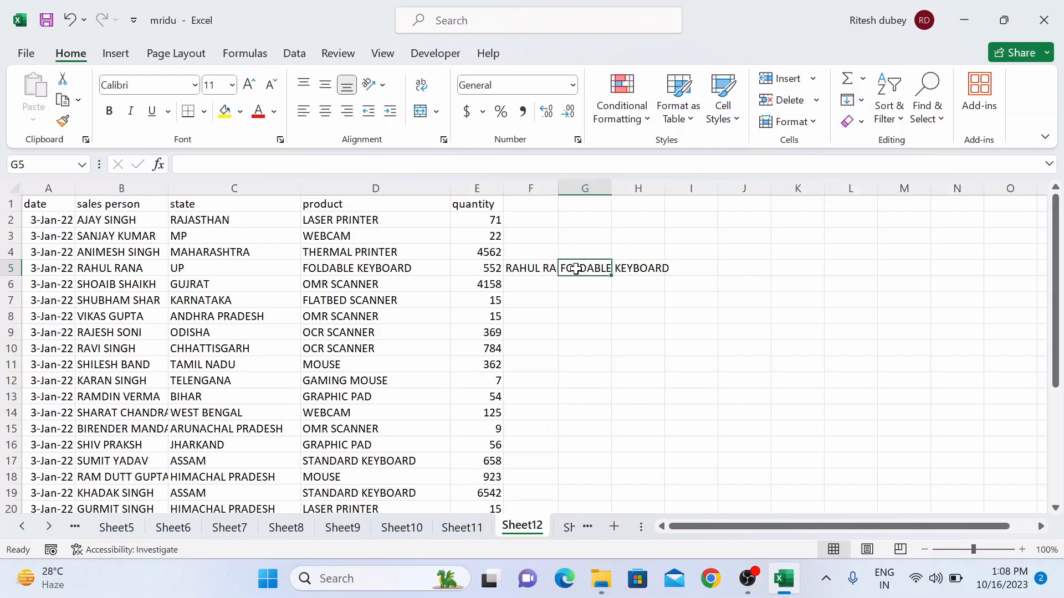
pyautogui.hotkey('ctrl', 'c')
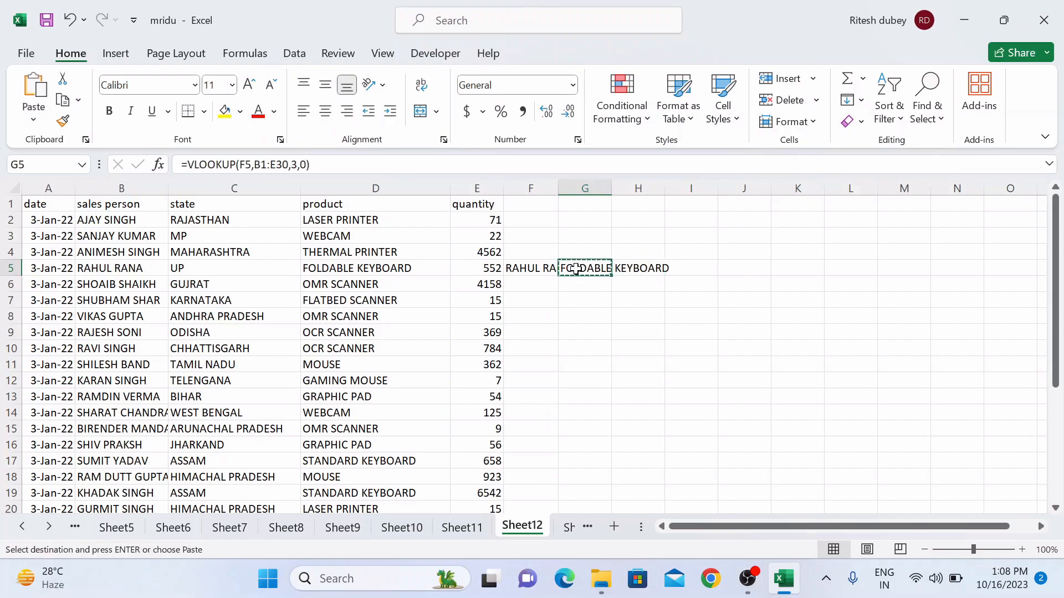
pyautogui.press('Right')
pyautogui.hotkey('ctrl', 'v')
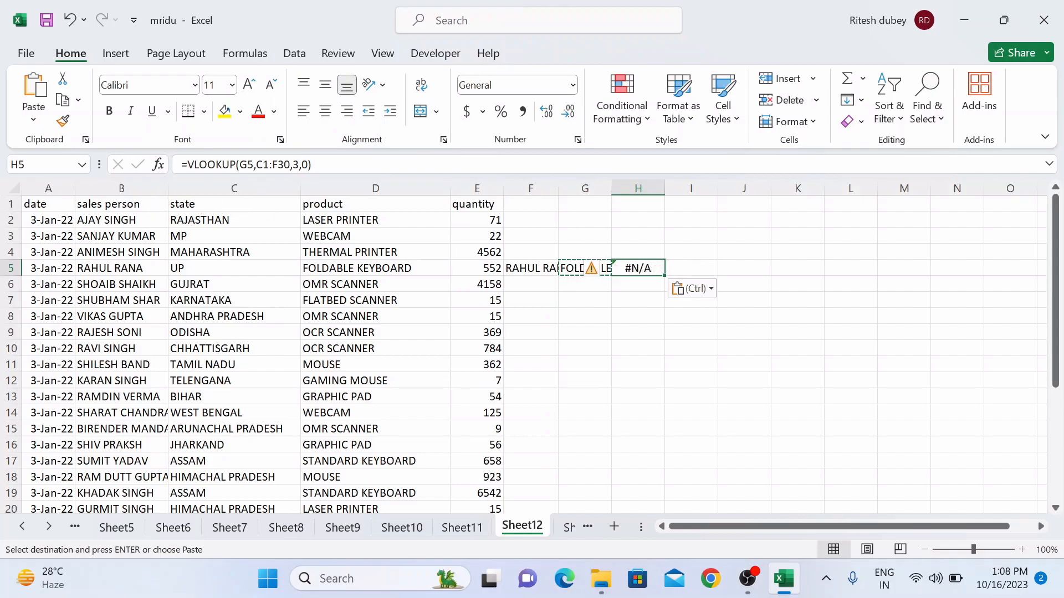
pyautogui.click(295, 165)
pyautogui.press('BackSpace')
pyautogui.write('4')
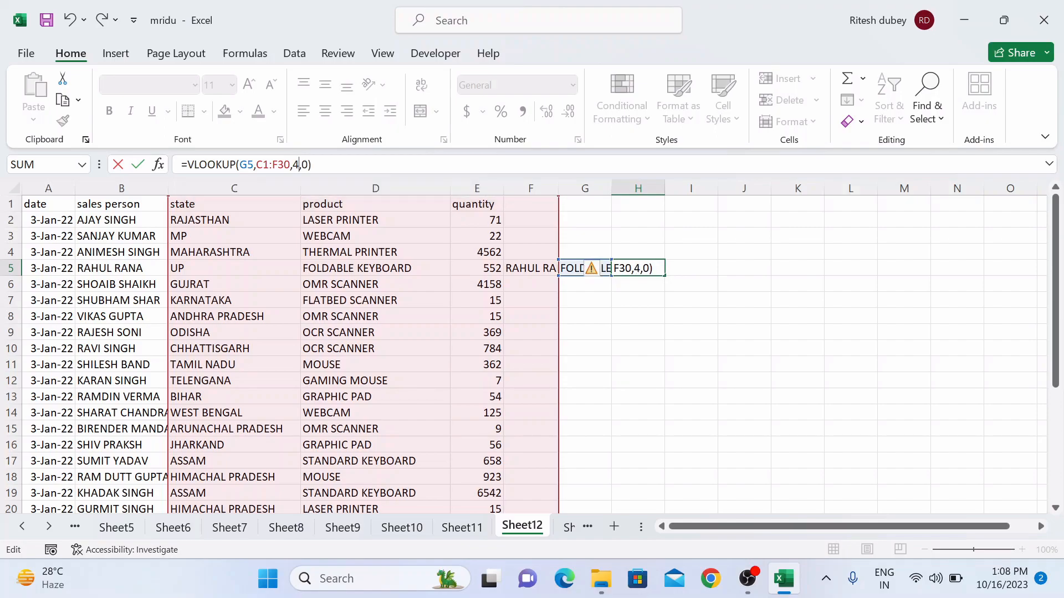
pyautogui.press('Return')
pyautogui.click(638, 268)
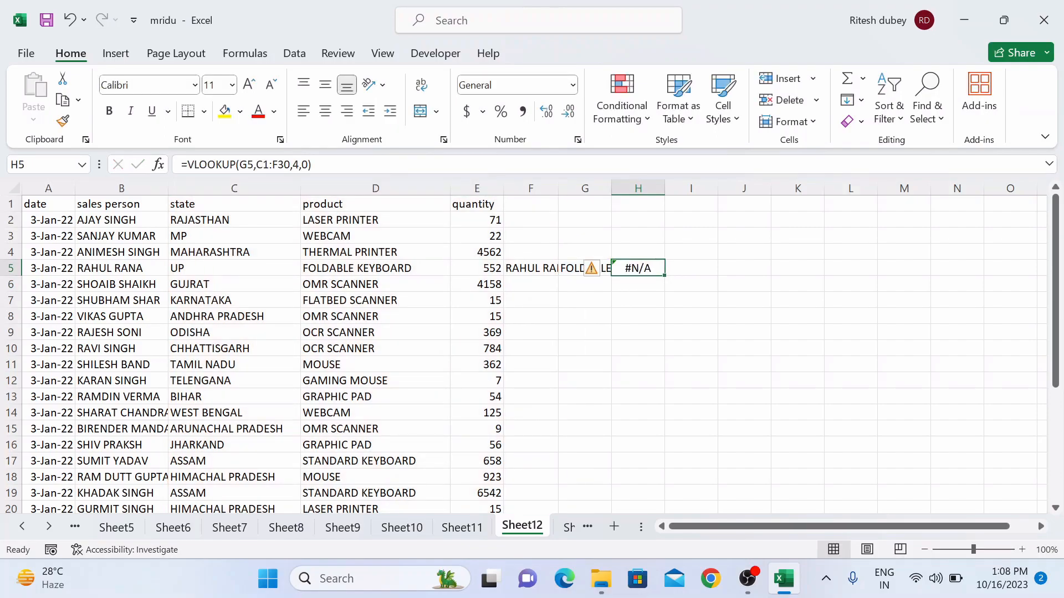
pyautogui.press('Delete')
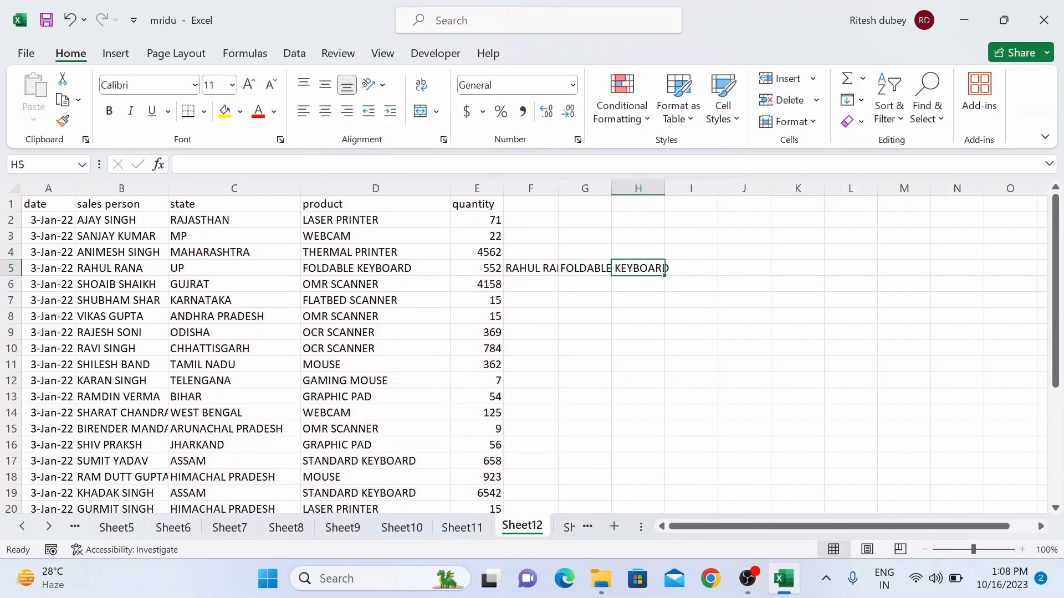
pyautogui.click(584, 268)
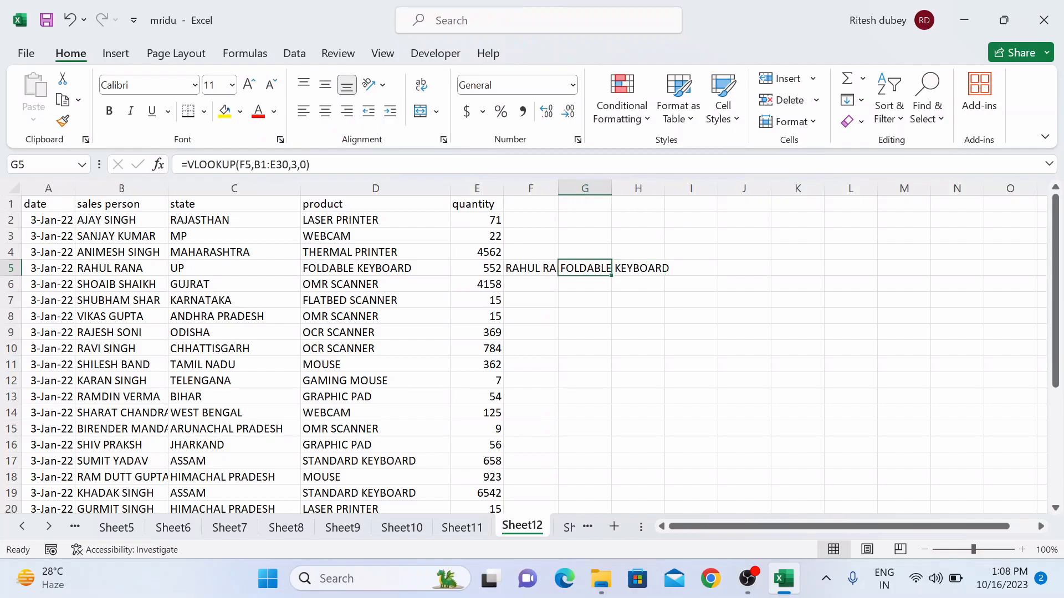
pyautogui.click(638, 268)
pyautogui.click(584, 268)
pyautogui.click(531, 268)
pyautogui.press('Down')
pyautogui.press('Right')
pyautogui.press('Down')
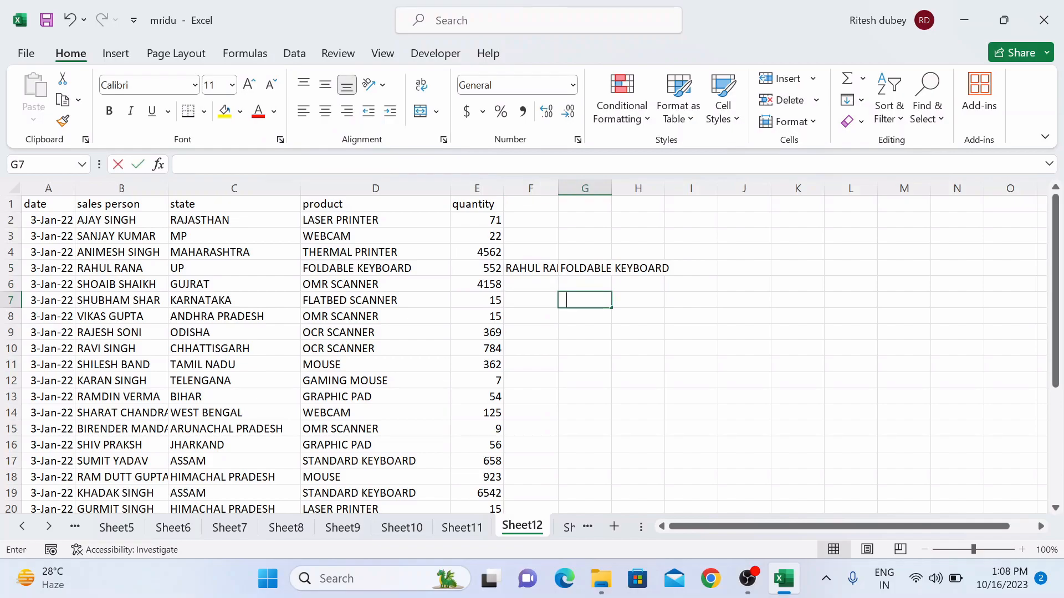
pyautogui.write('=vloo')
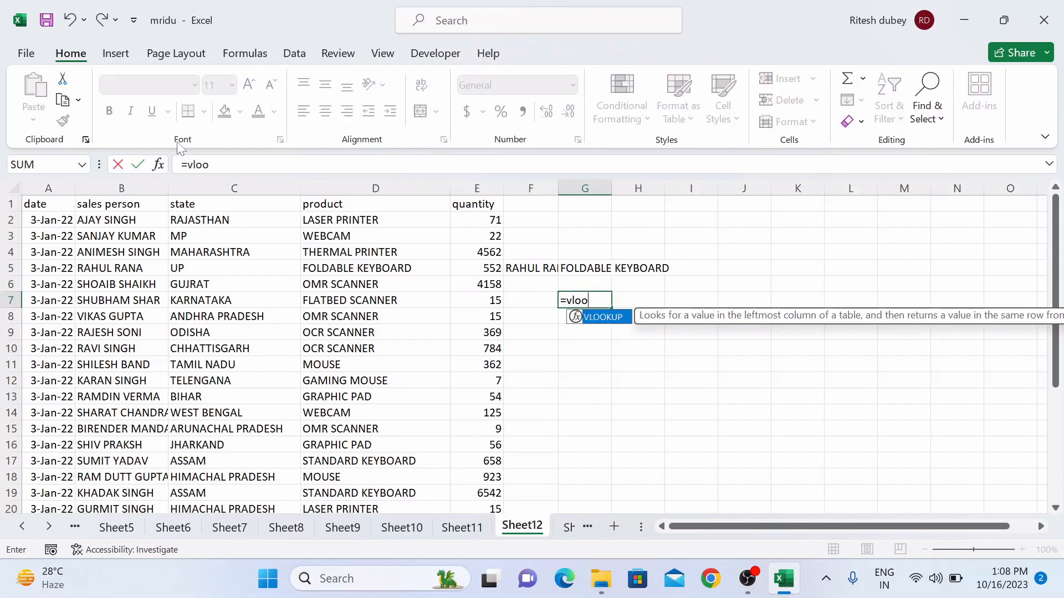
pyautogui.press('Tab')
pyautogui.press('BackSpace')
pyautogui.press('BackSpace')
pyautogui.press('BackSpace')
pyautogui.press('BackSpace')
pyautogui.press('BackSpace')
pyautogui.press('BackSpace')
pyautogui.press('BackSpace')
pyautogui.press('BackSpace')
pyautogui.press('BackSpace')
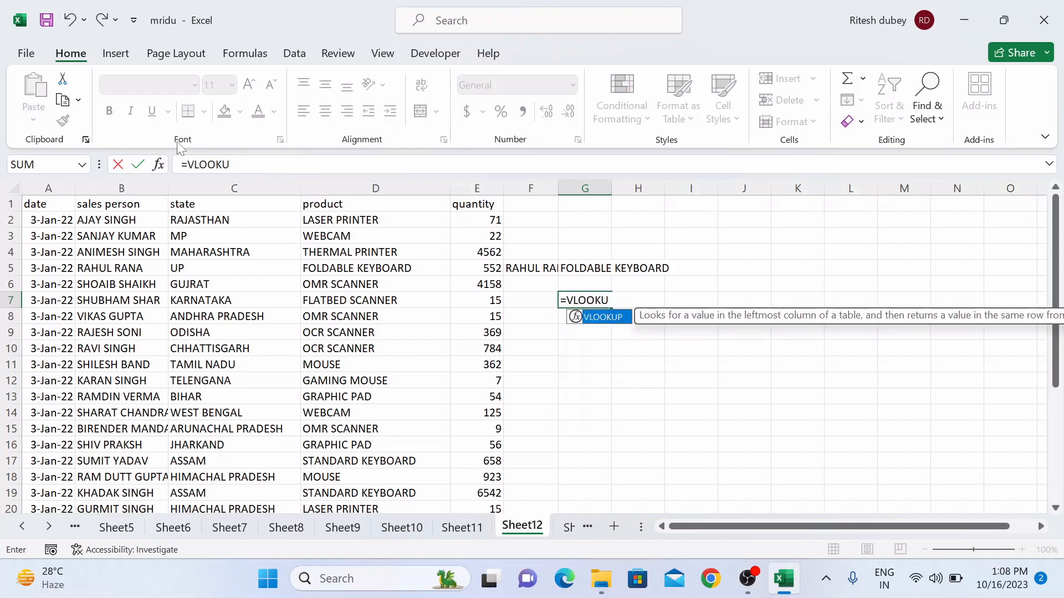
pyautogui.press('Return')
pyautogui.press('Up')
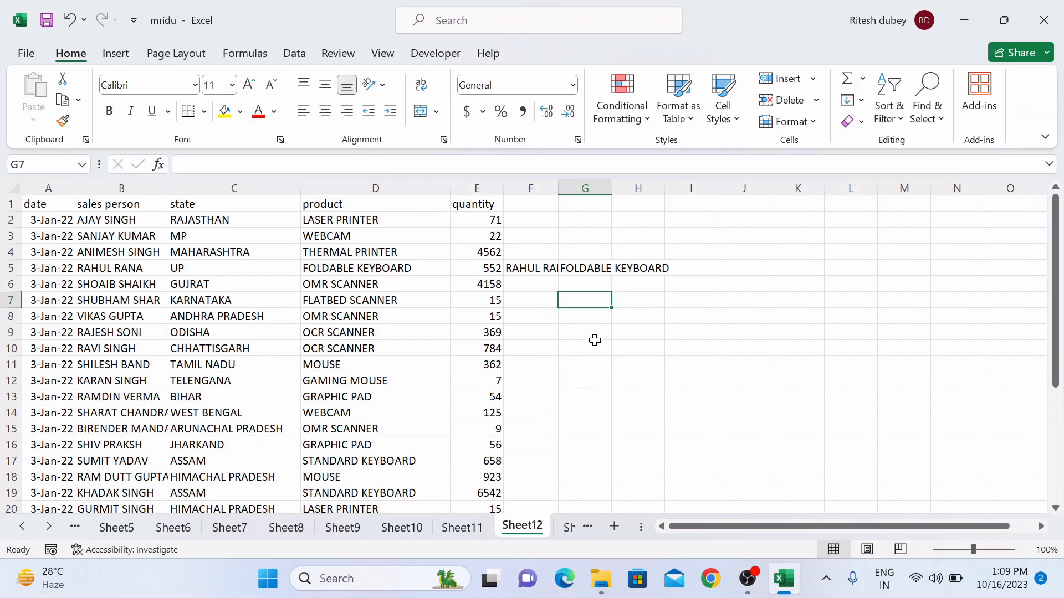
pyautogui.moveTo(584, 301); pyautogui.dragTo(682, 299)
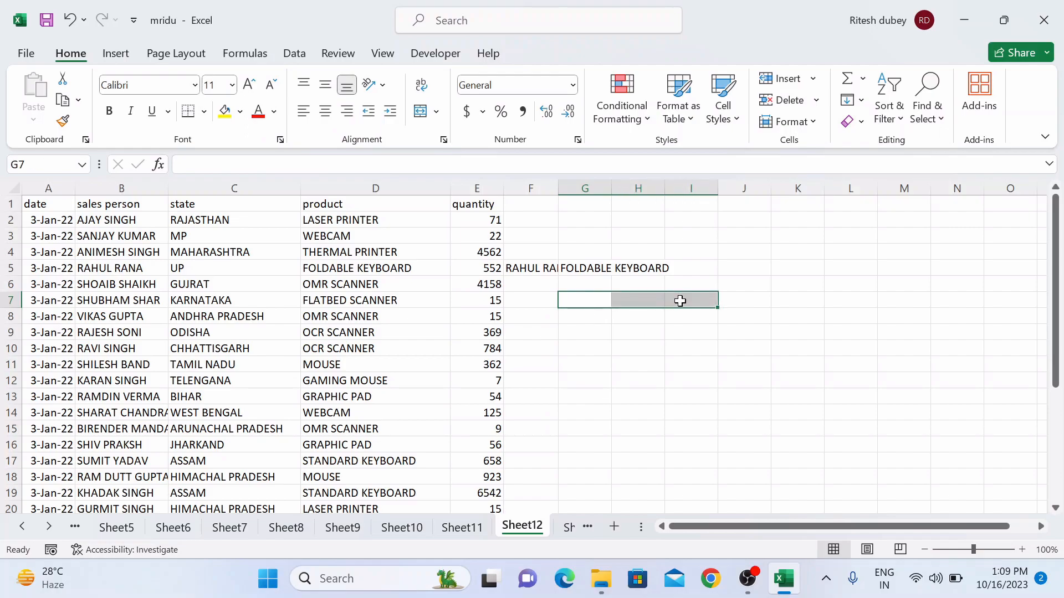
pyautogui.click(660, 364)
pyautogui.moveTo(697, 303); pyautogui.dragTo(577, 302)
pyautogui.doubleClick(576, 302)
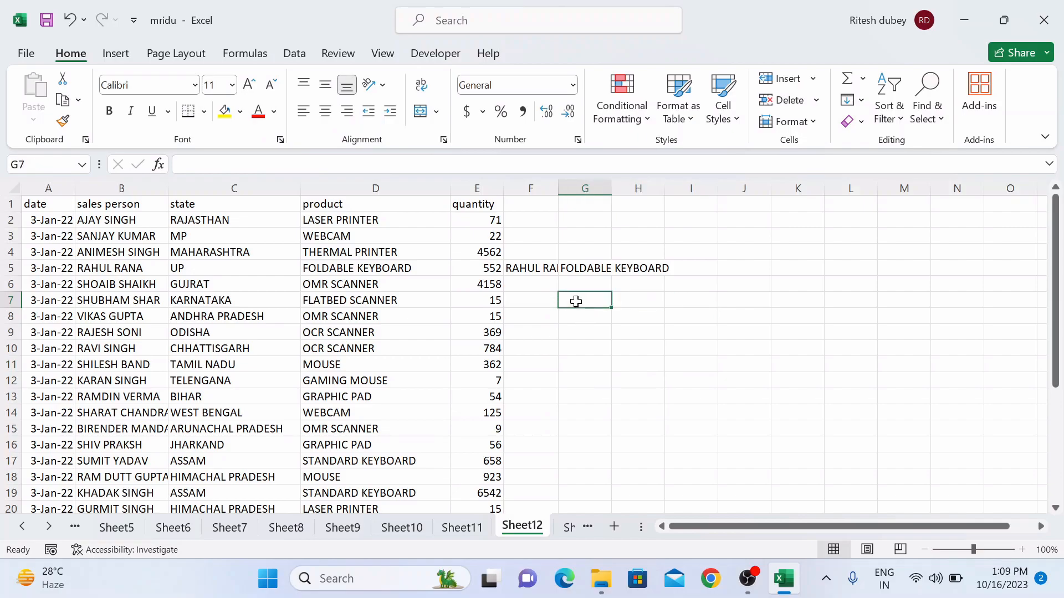
pyautogui.click(641, 342)
# - Start a VLOOKUP formula across cells G7:I7 with F7 as the lookup value
pyautogui.moveTo(587, 302); pyautogui.dragTo(682, 298)
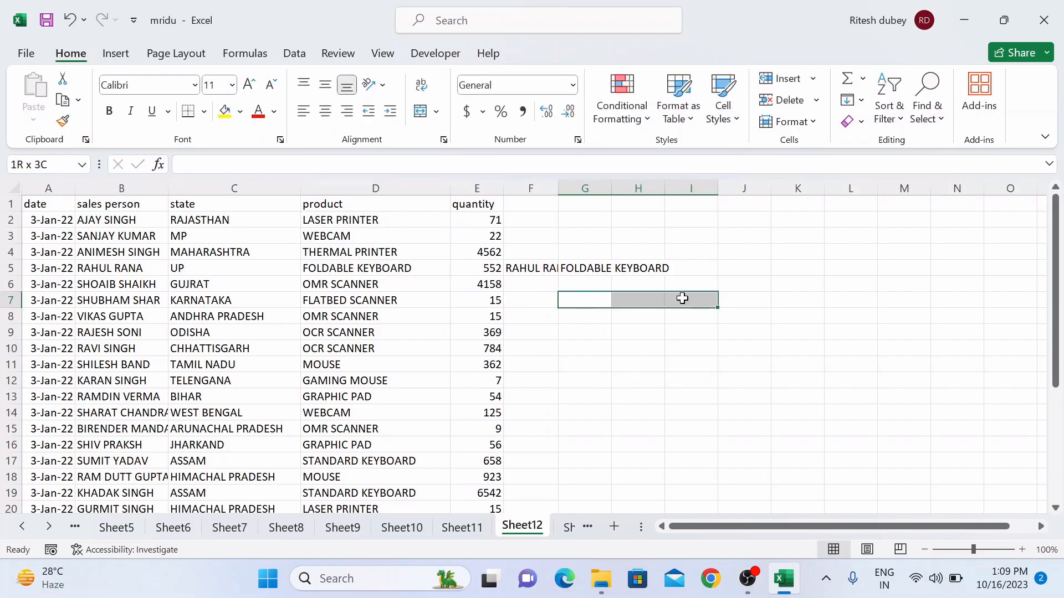
pyautogui.write('=vl')
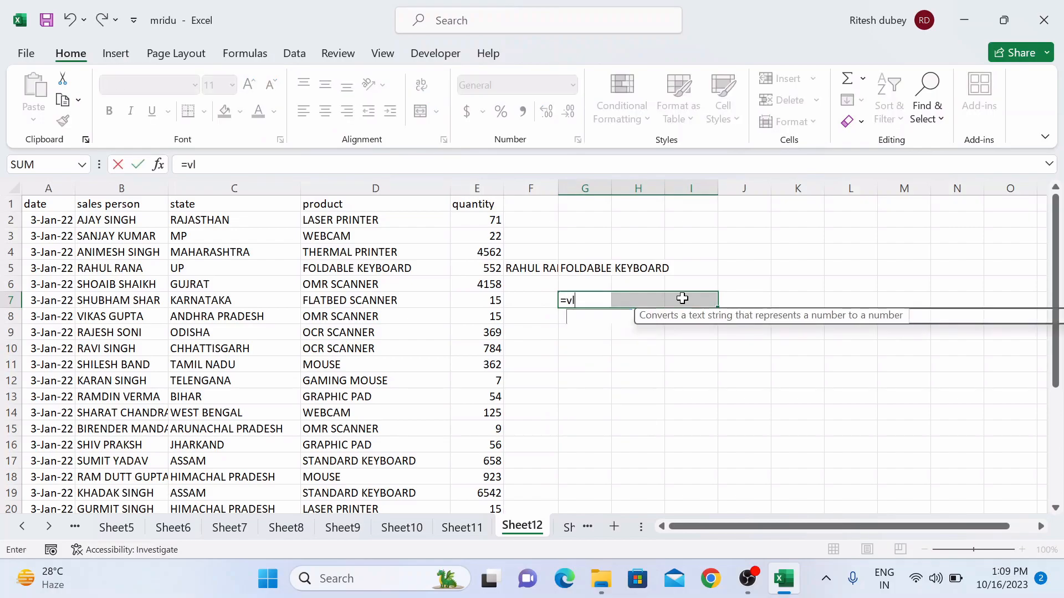
pyautogui.write('ook')
pyautogui.press('Tab')
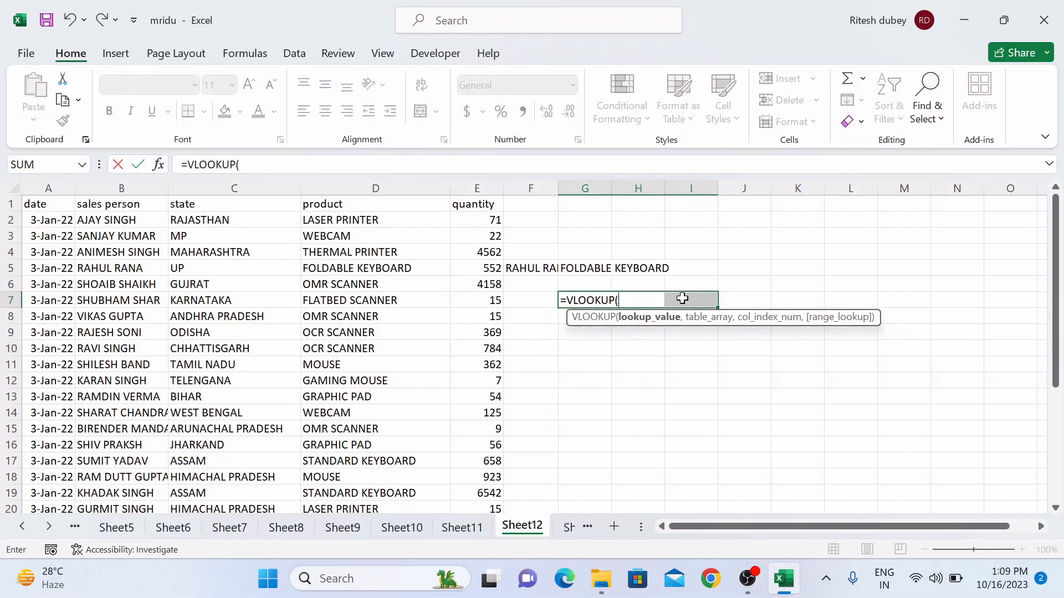
pyautogui.click(527, 302)
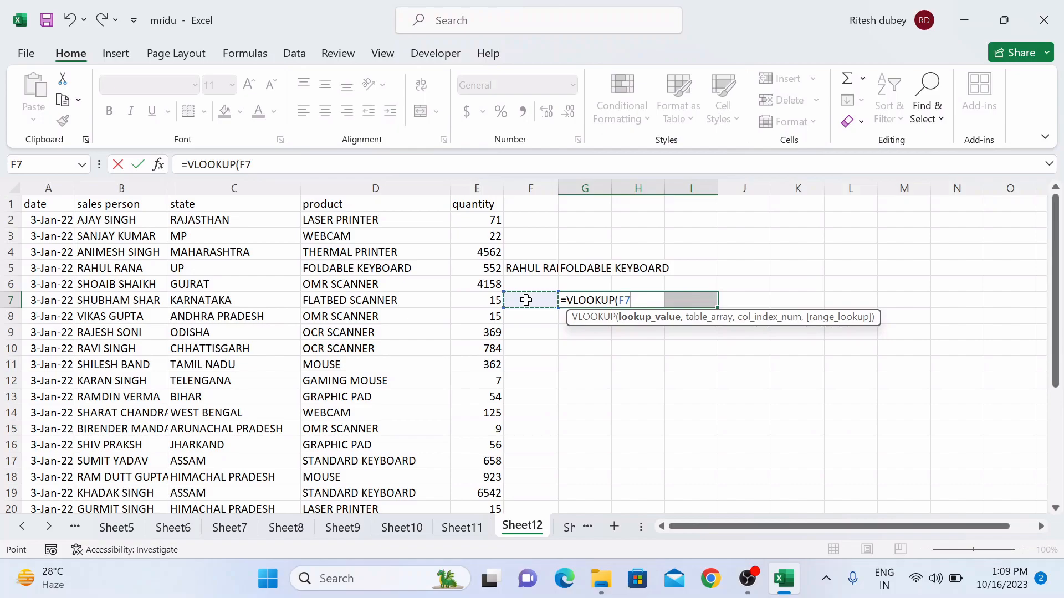
pyautogui.write(',')
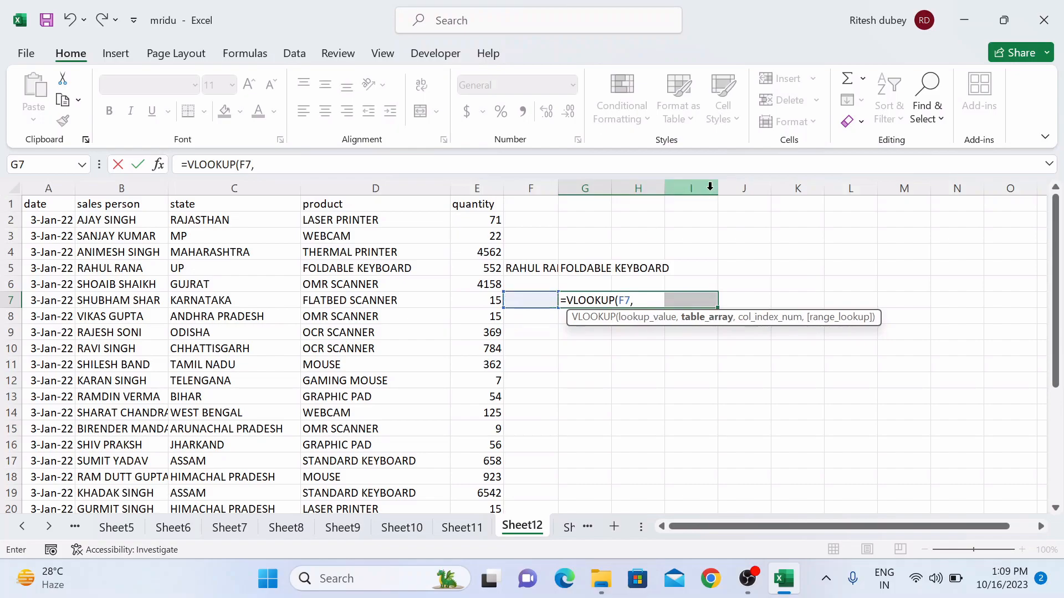
# - Complete the G7:I7 VLOOKUP with table array B1:E30, column indexes {2,3,4} and range lookup 0, entering it as an array formula
pyautogui.click(117, 206)
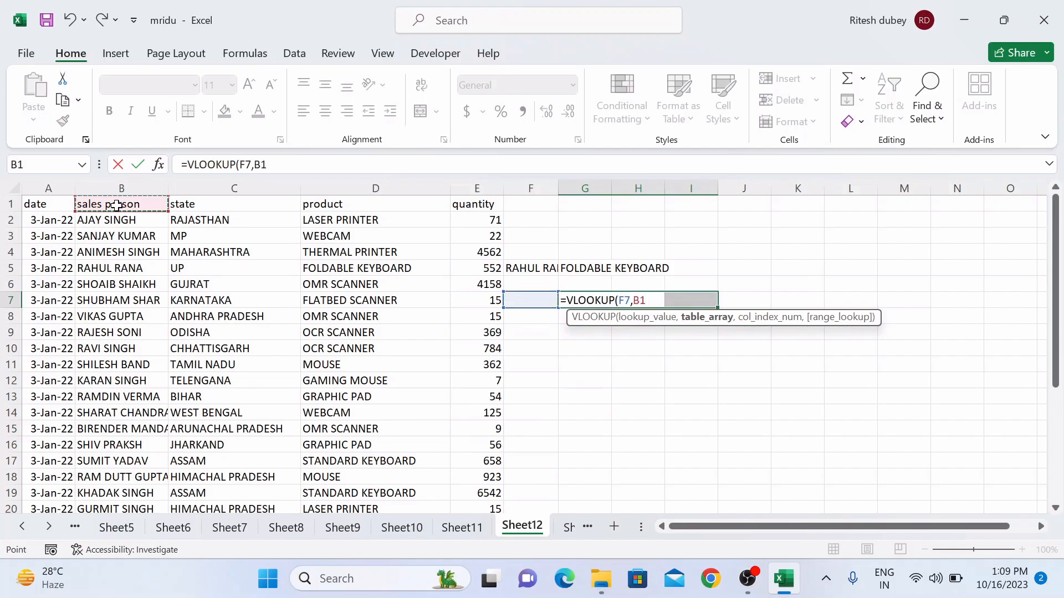
pyautogui.hotkey('ctrl', 'shift', 'Down')
pyautogui.hotkey('ctrl', 'shift', 'Right')
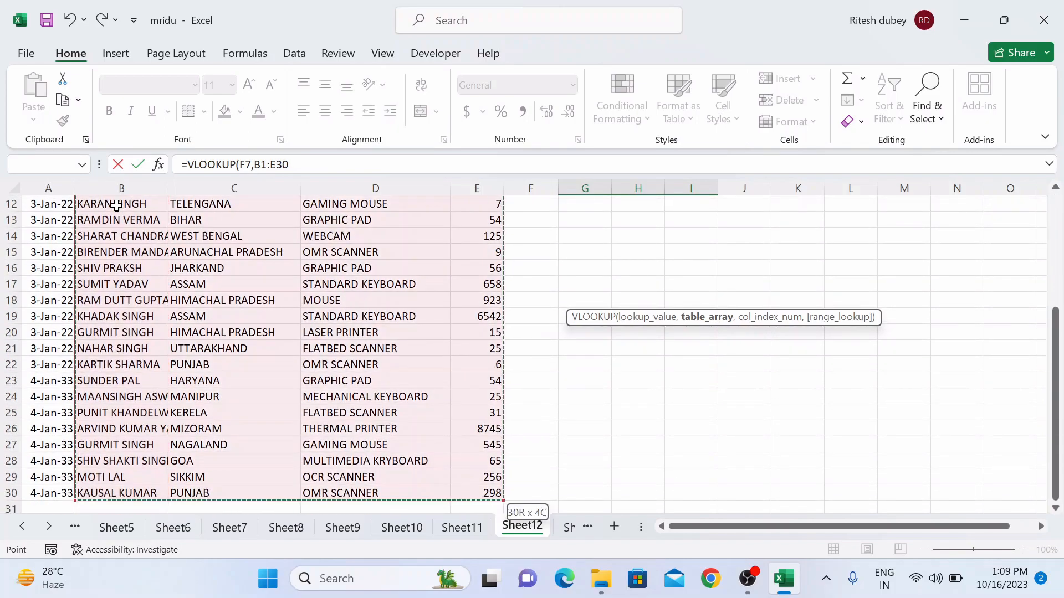
pyautogui.write(',')
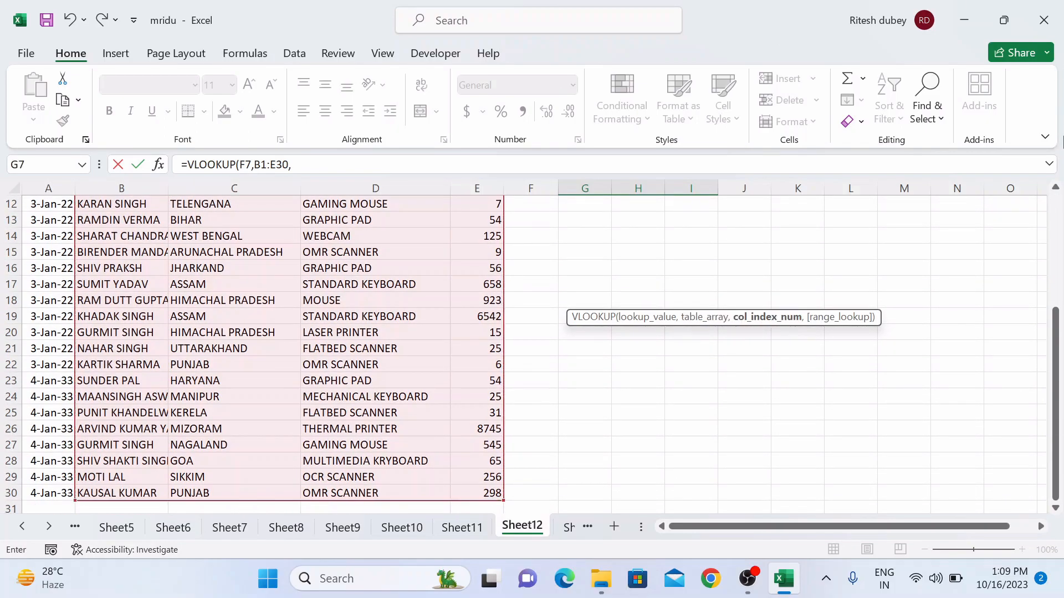
pyautogui.moveTo(1057, 322); pyautogui.dragTo(1061, 189)
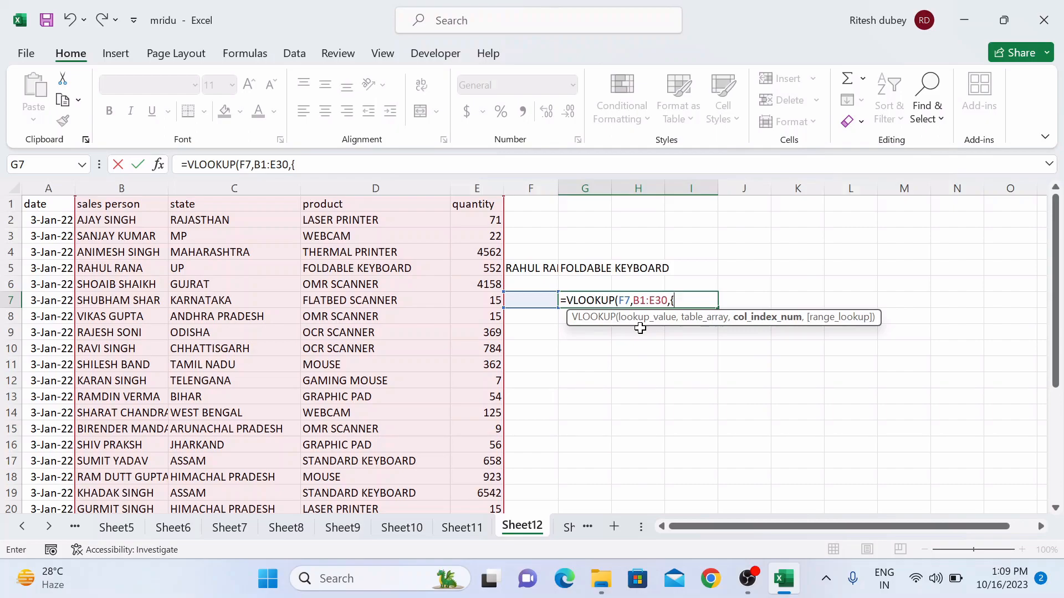
pyautogui.write('{2,3')
pyautogui.write(',4},0)')
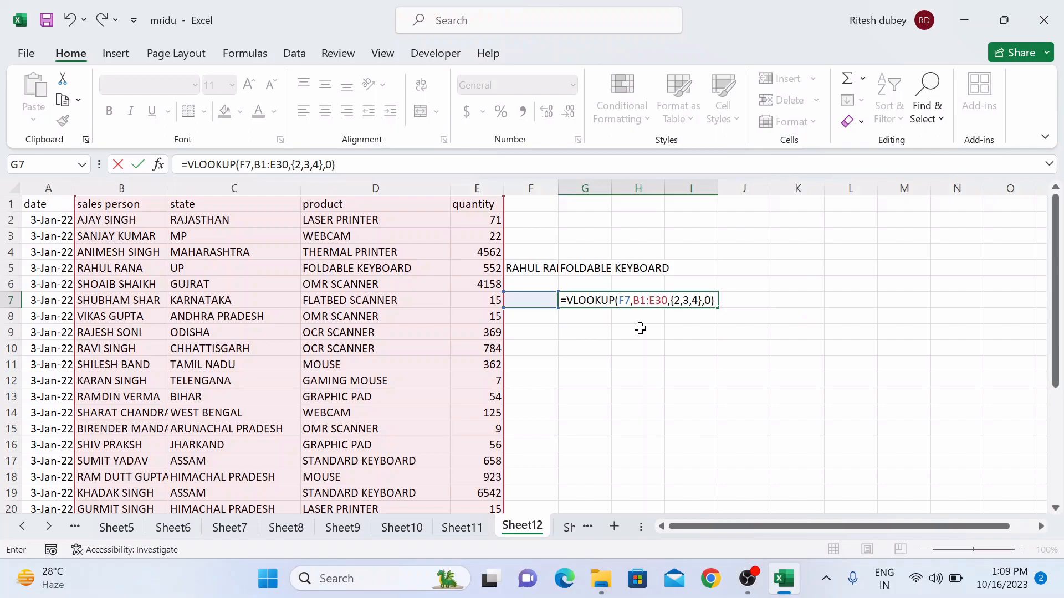
pyautogui.hotkey('ctrl', 'shift', 'Return')
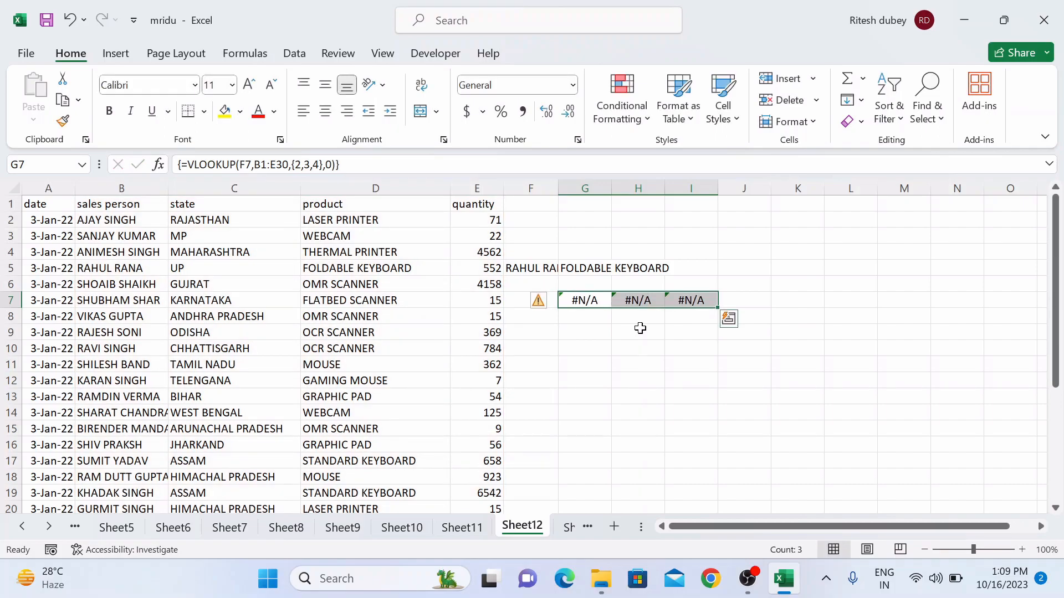
# - Copy the sales person's name from cell B3 into lookup cell F7 and fit column F's width to its contents
pyautogui.press('Left')
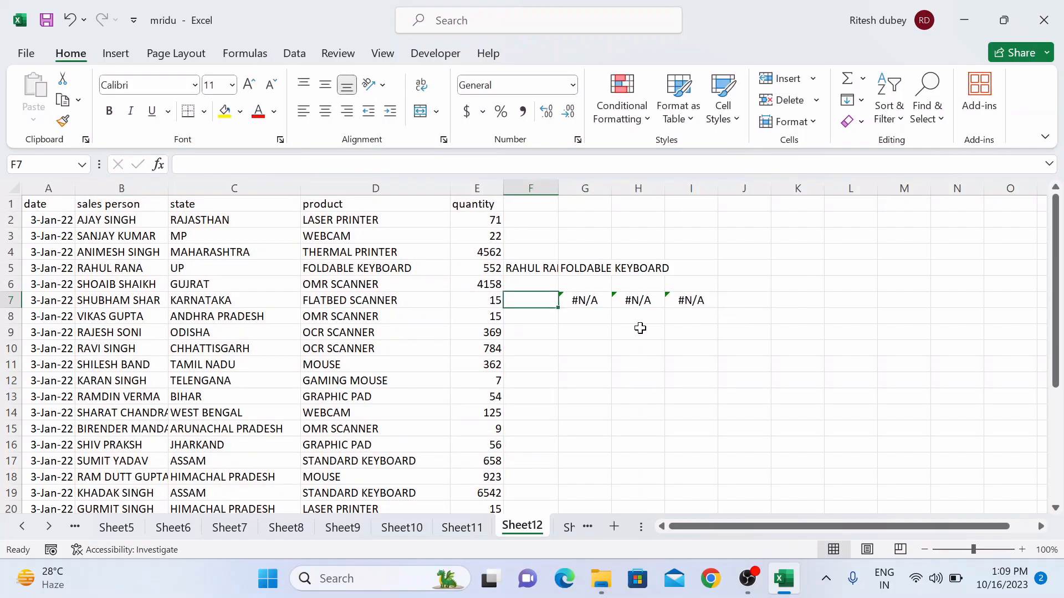
pyautogui.click(127, 238)
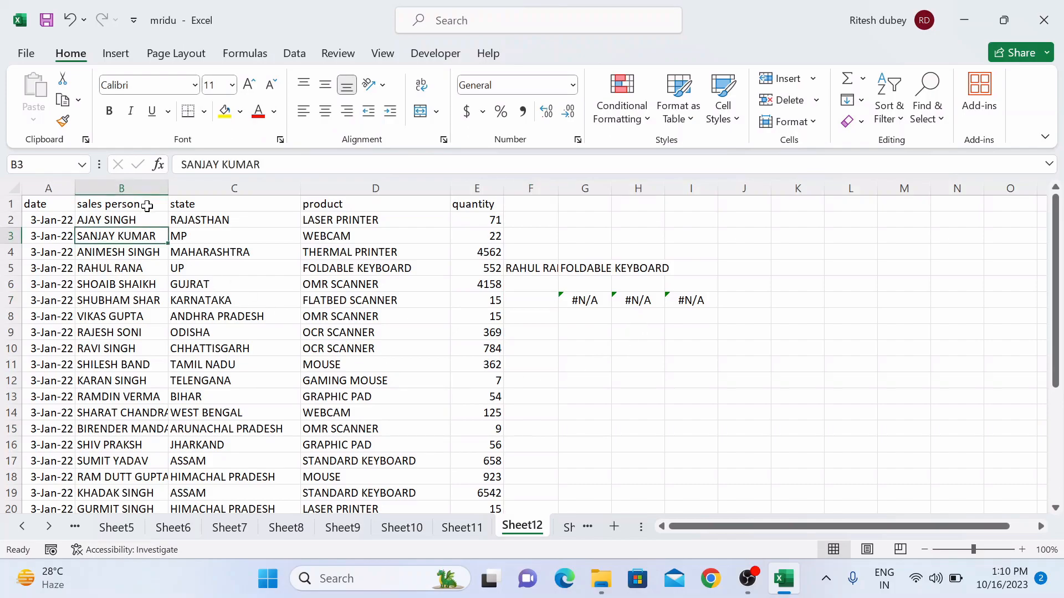
pyautogui.hotkey('ctrl', 'c')
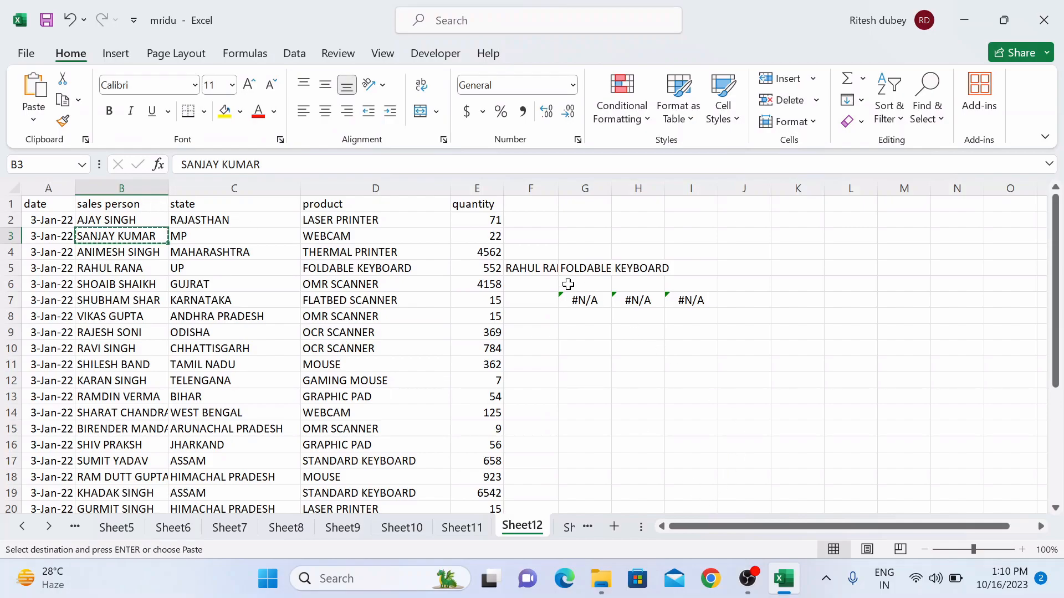
pyautogui.click(541, 300)
pyautogui.hotkey('ctrl', 'v')
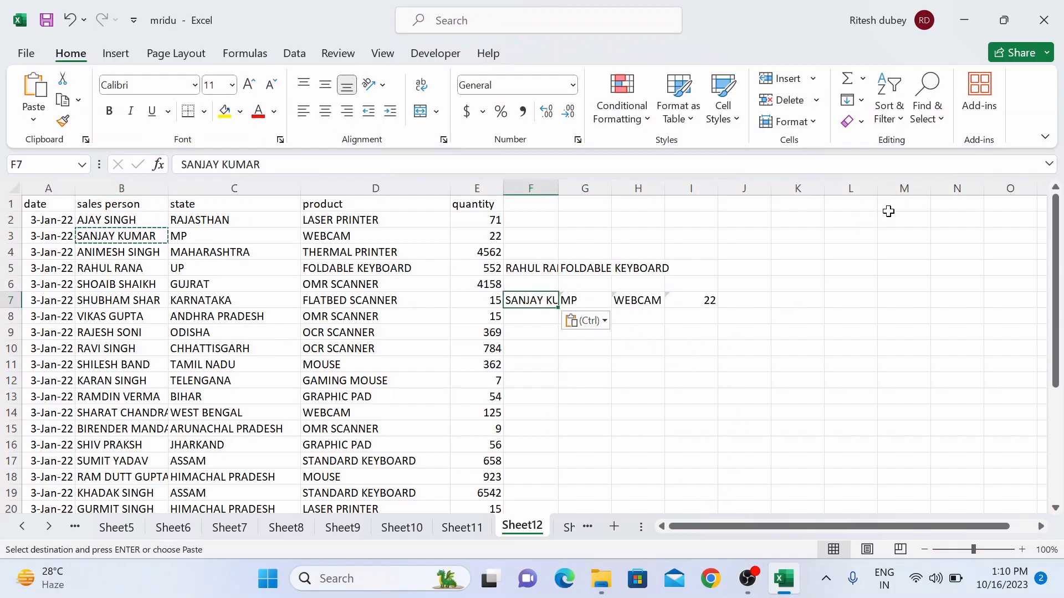
pyautogui.doubleClick(559, 189)
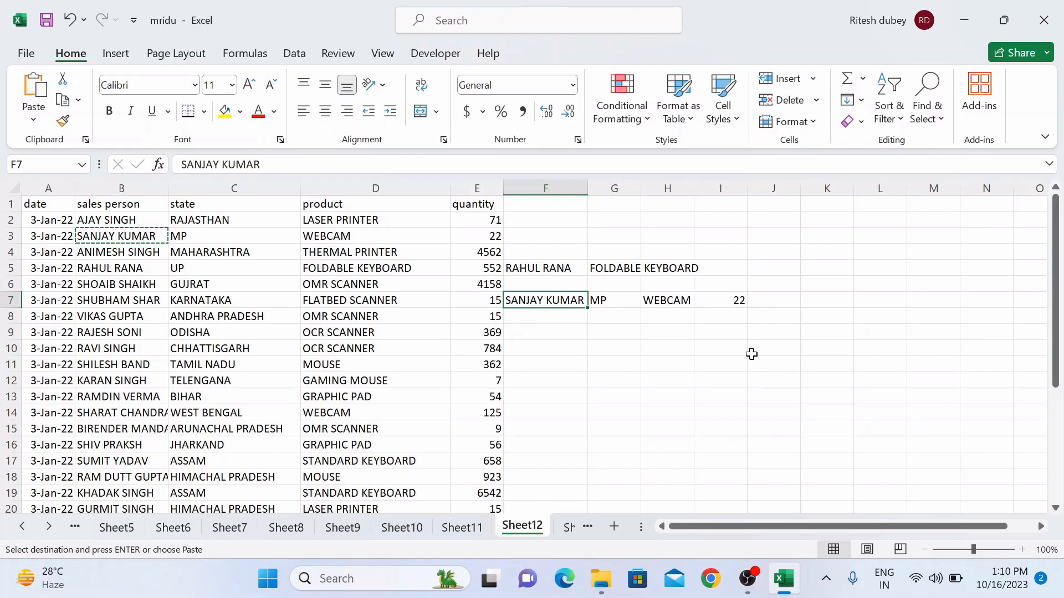
# - Fill the VLOOKUP array formula in G7:I7 down through row 10
pyautogui.moveTo(615, 300); pyautogui.dragTo(752, 360)
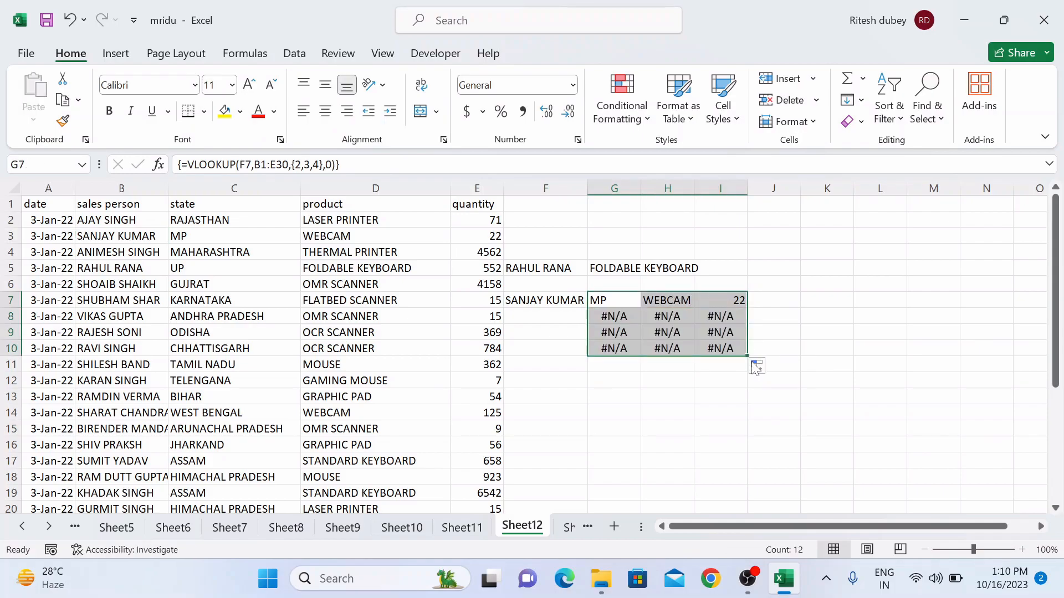
pyautogui.click(91, 348)
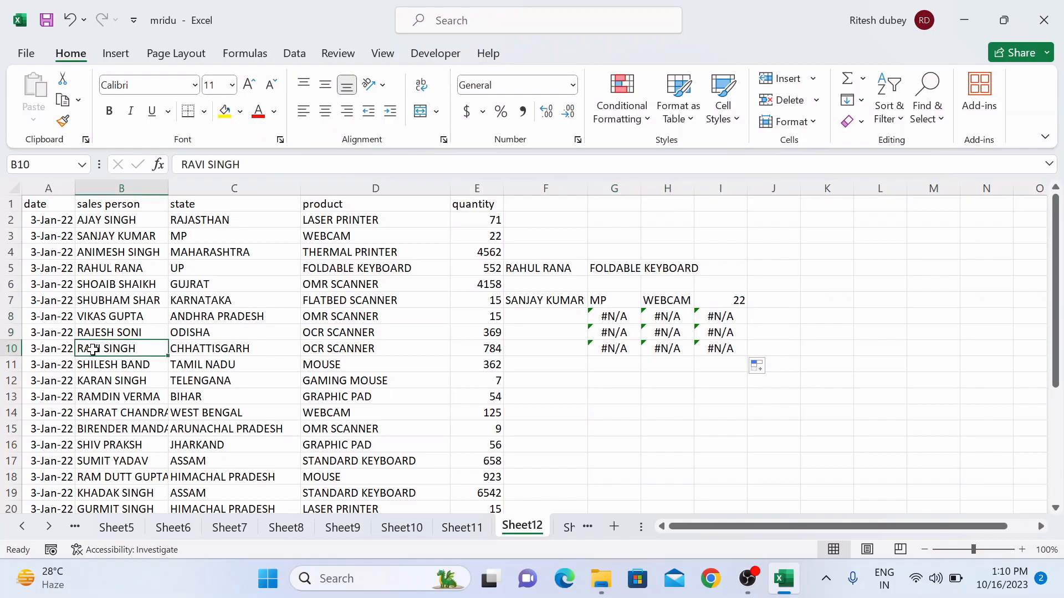
pyautogui.hotkey('ctrl', 'c')
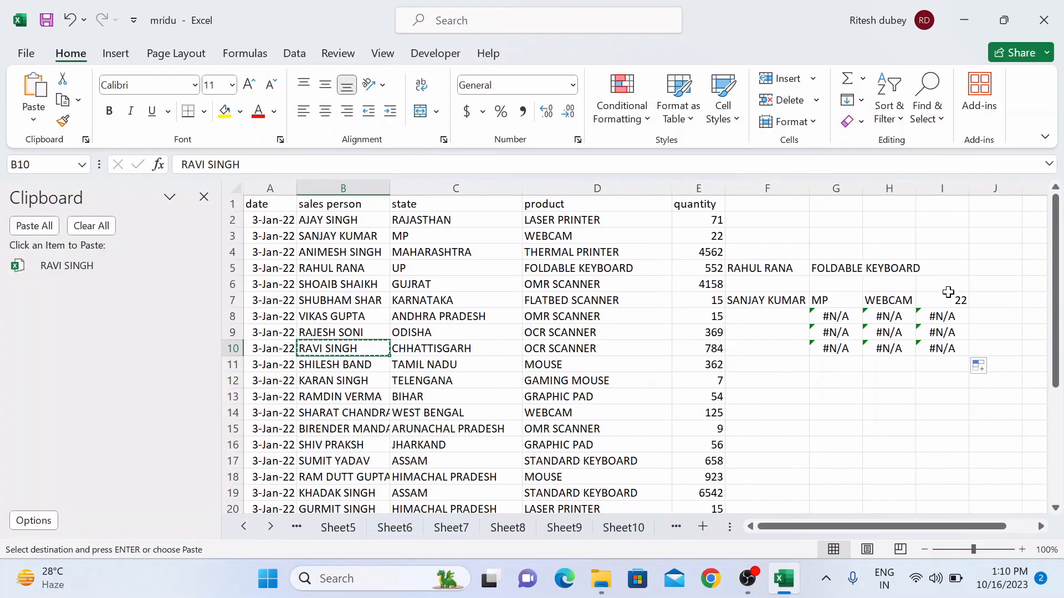
pyautogui.click(204, 198)
pyautogui.click(548, 318)
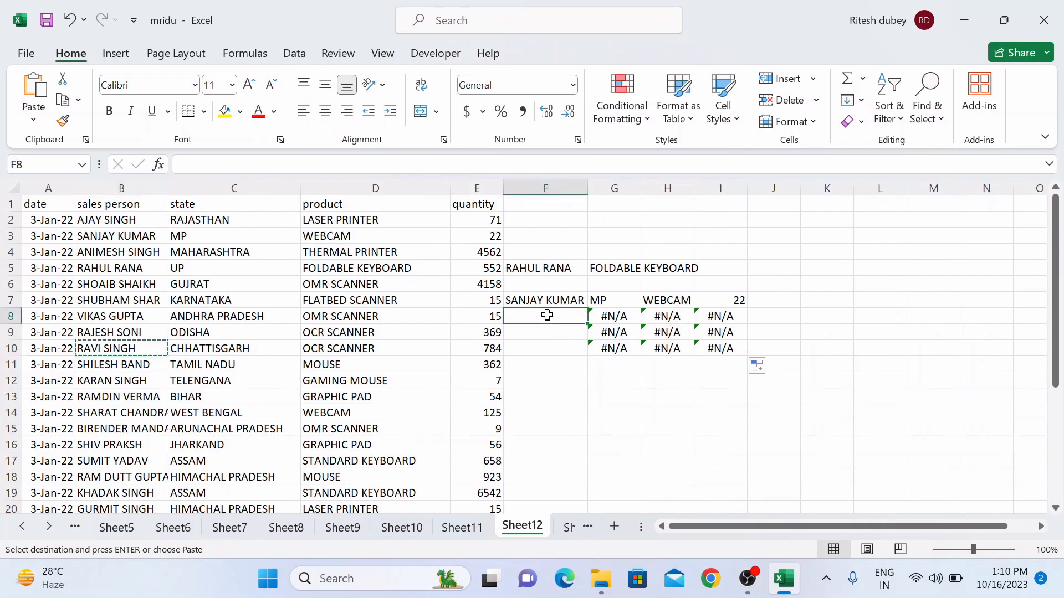
pyautogui.keyDown('ctrl'); pyautogui.click(702, 311); pyautogui.keyUp('ctrl')
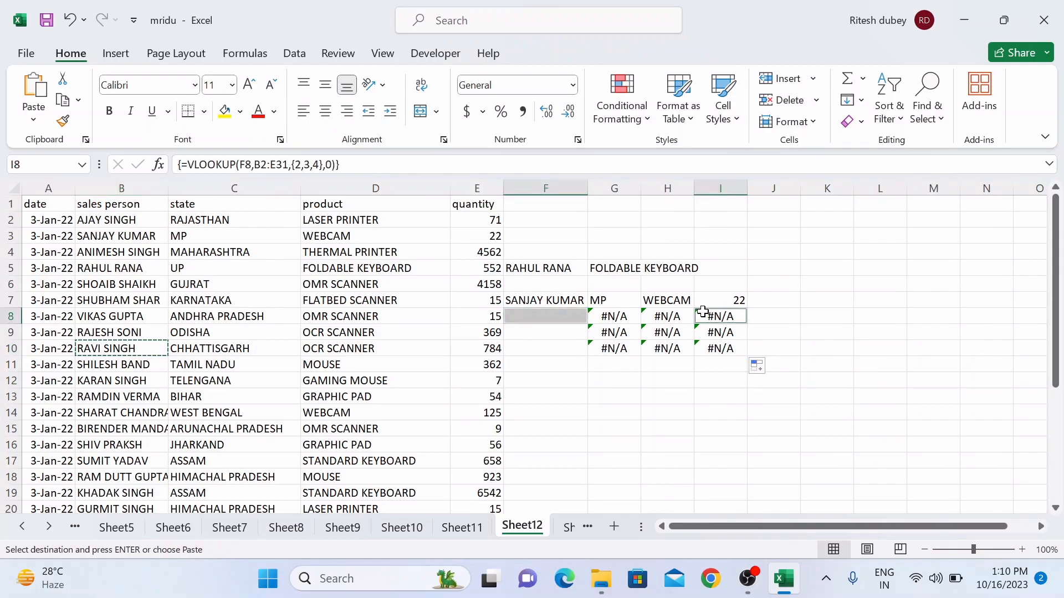
pyautogui.click(717, 387)
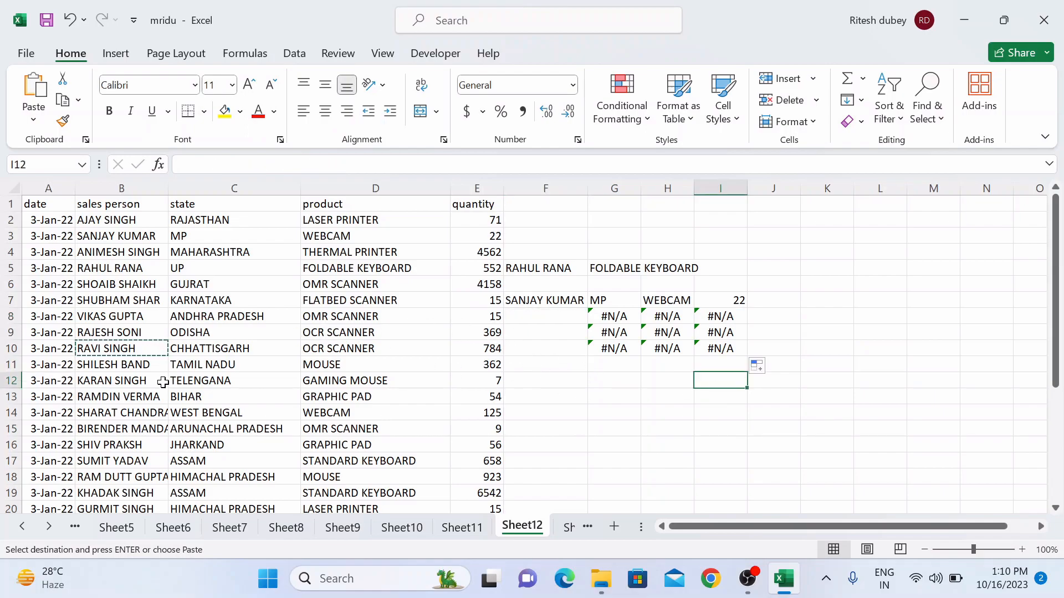
# - Copy the sales person's name from cell B9 into lookup cell F8
pyautogui.click(129, 335)
pyautogui.hotkey('ctrl', 'c')
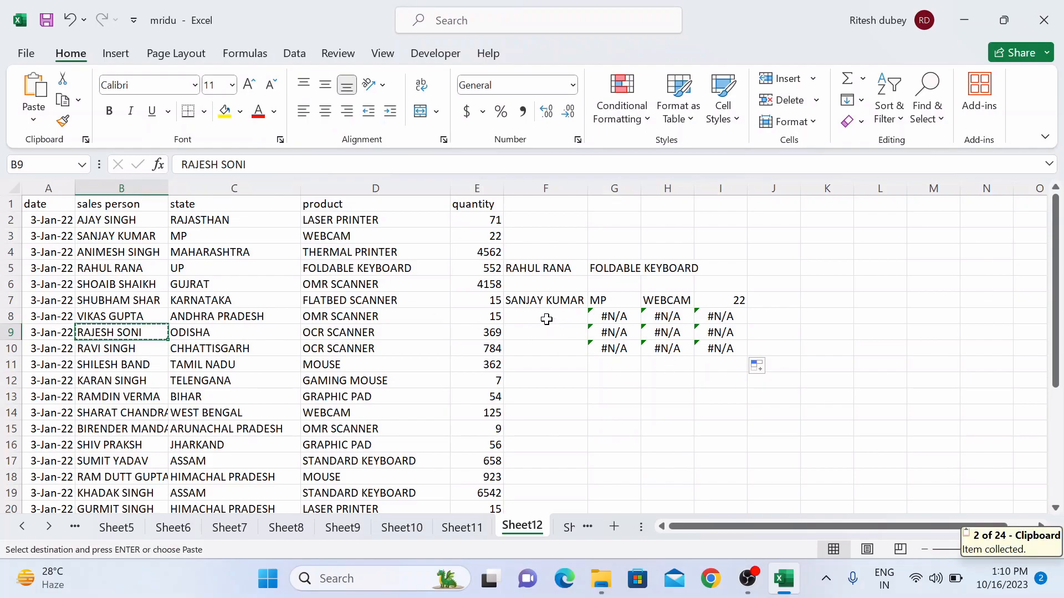
pyautogui.click(546, 319)
pyautogui.hotkey('ctrl', 'v')
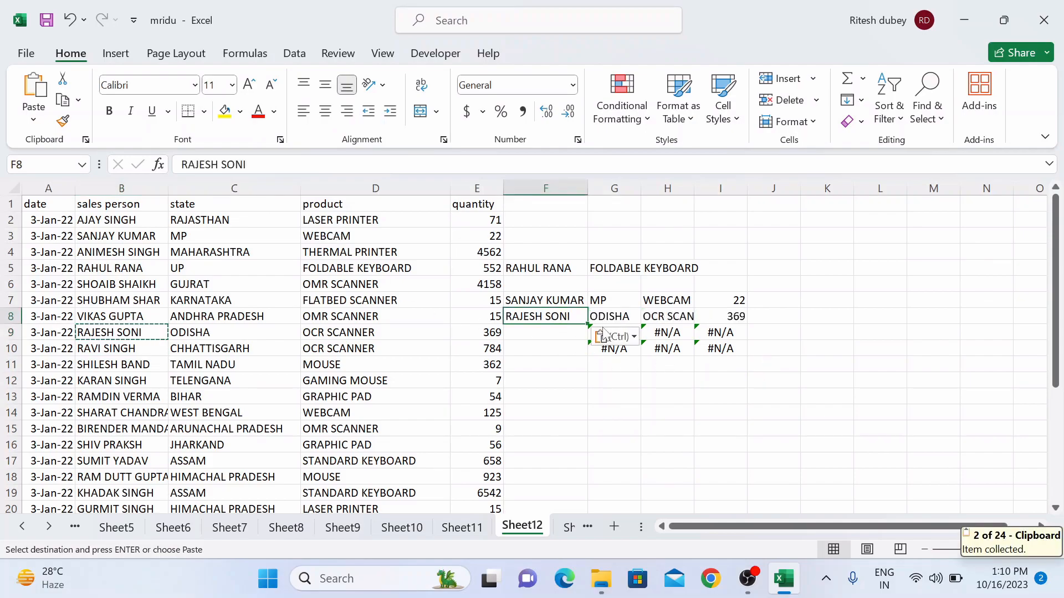